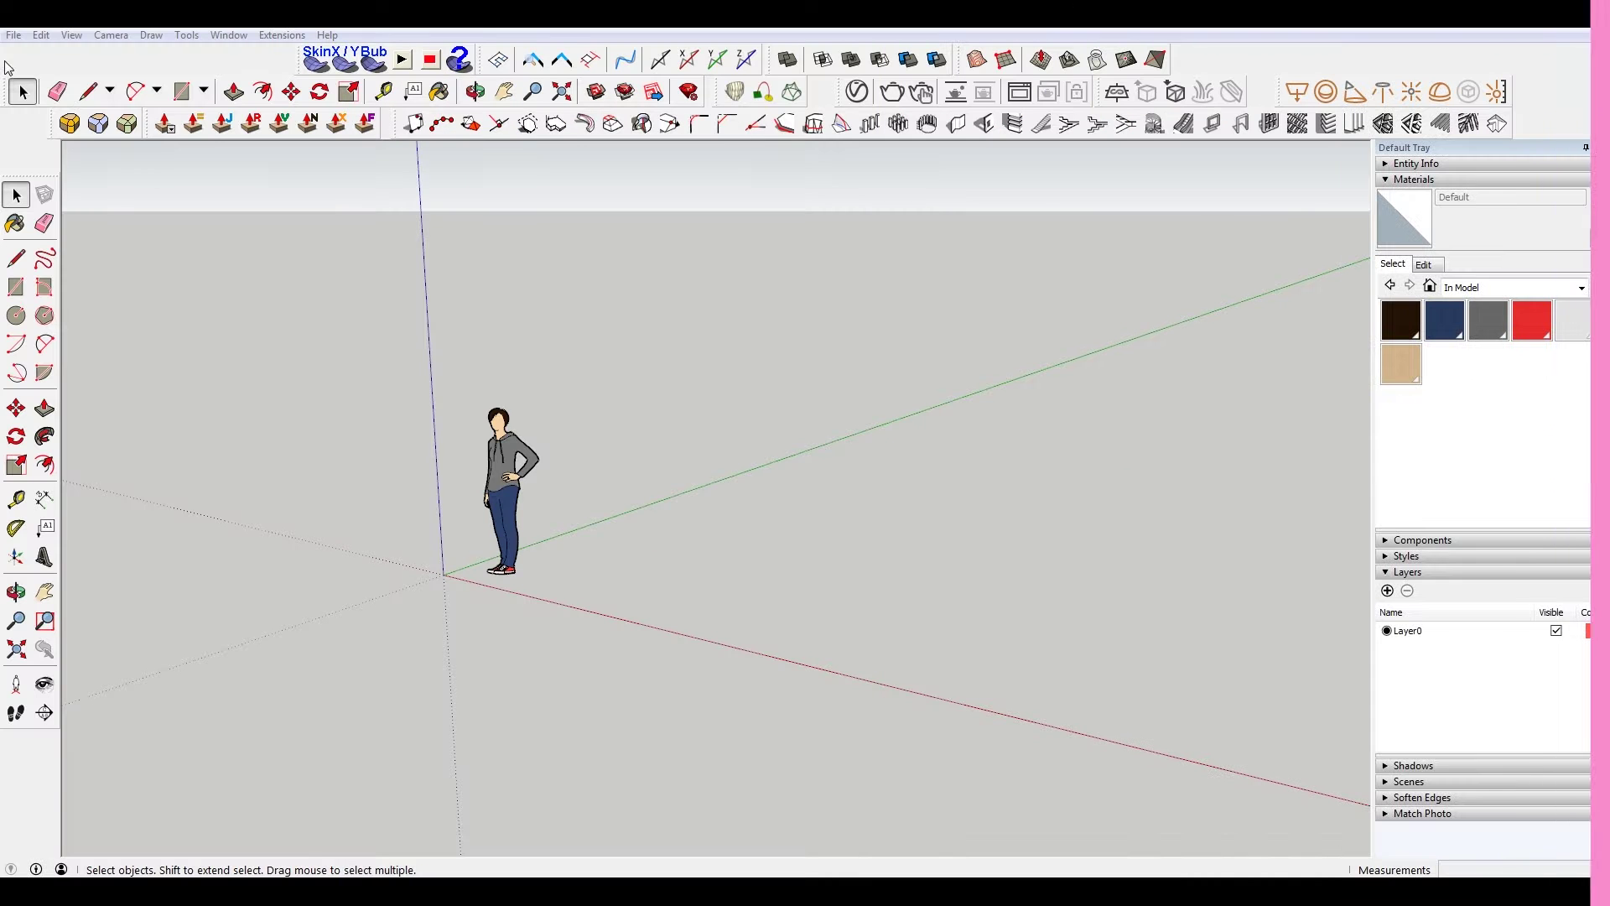
Import the residence_1.dwg floor plan from the Downloads folder and dismiss the import results.
left_click(13, 35)
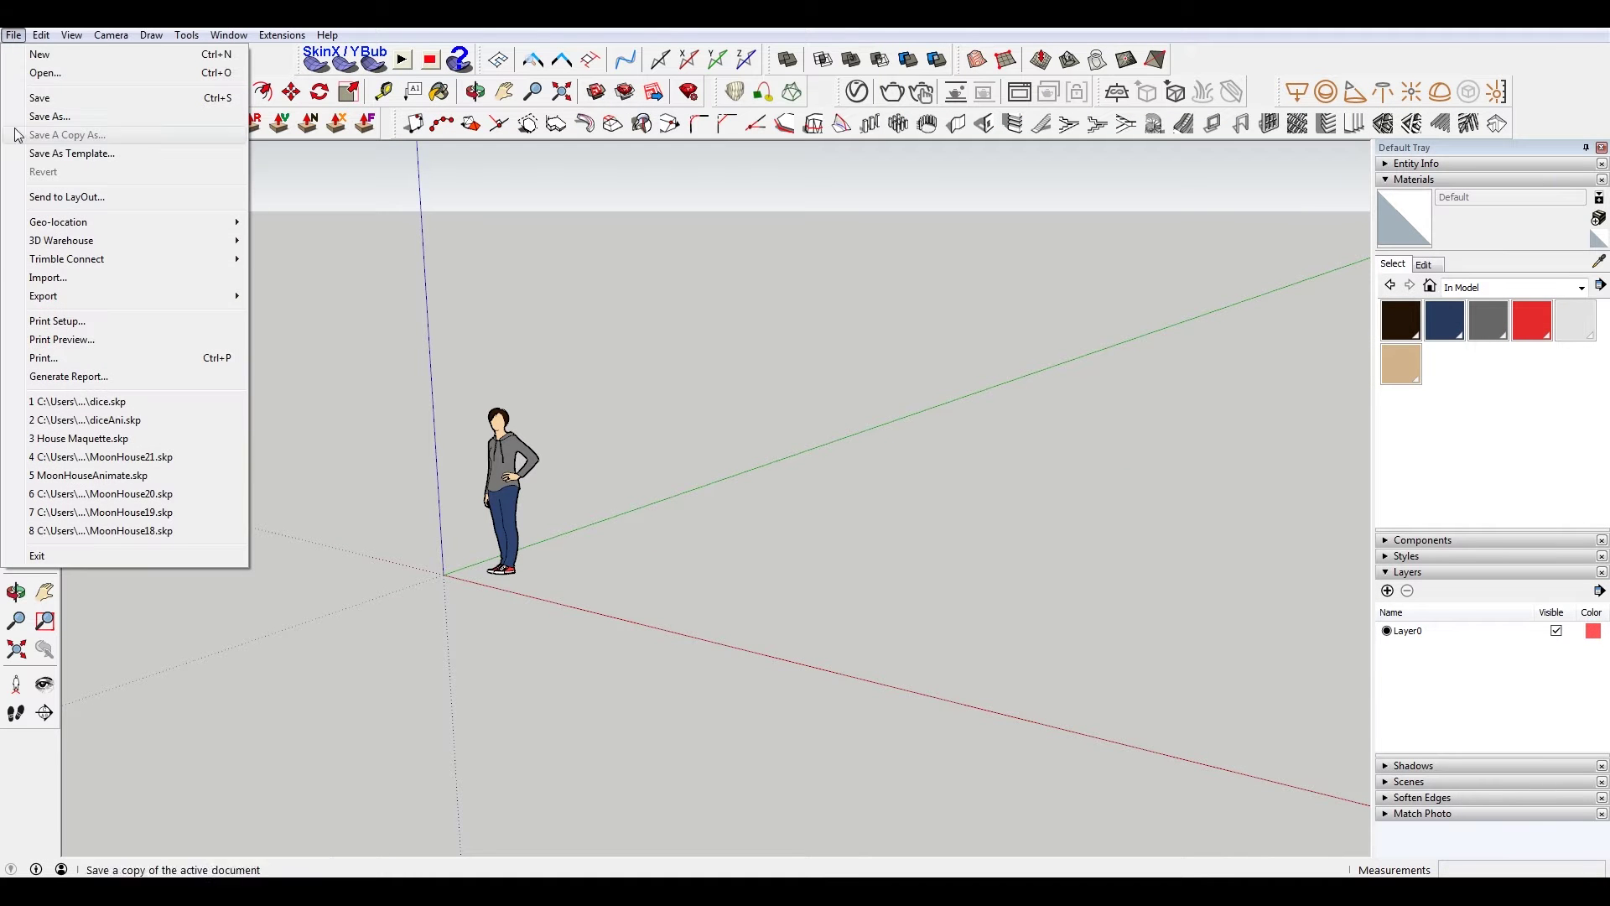
left_click(75, 278)
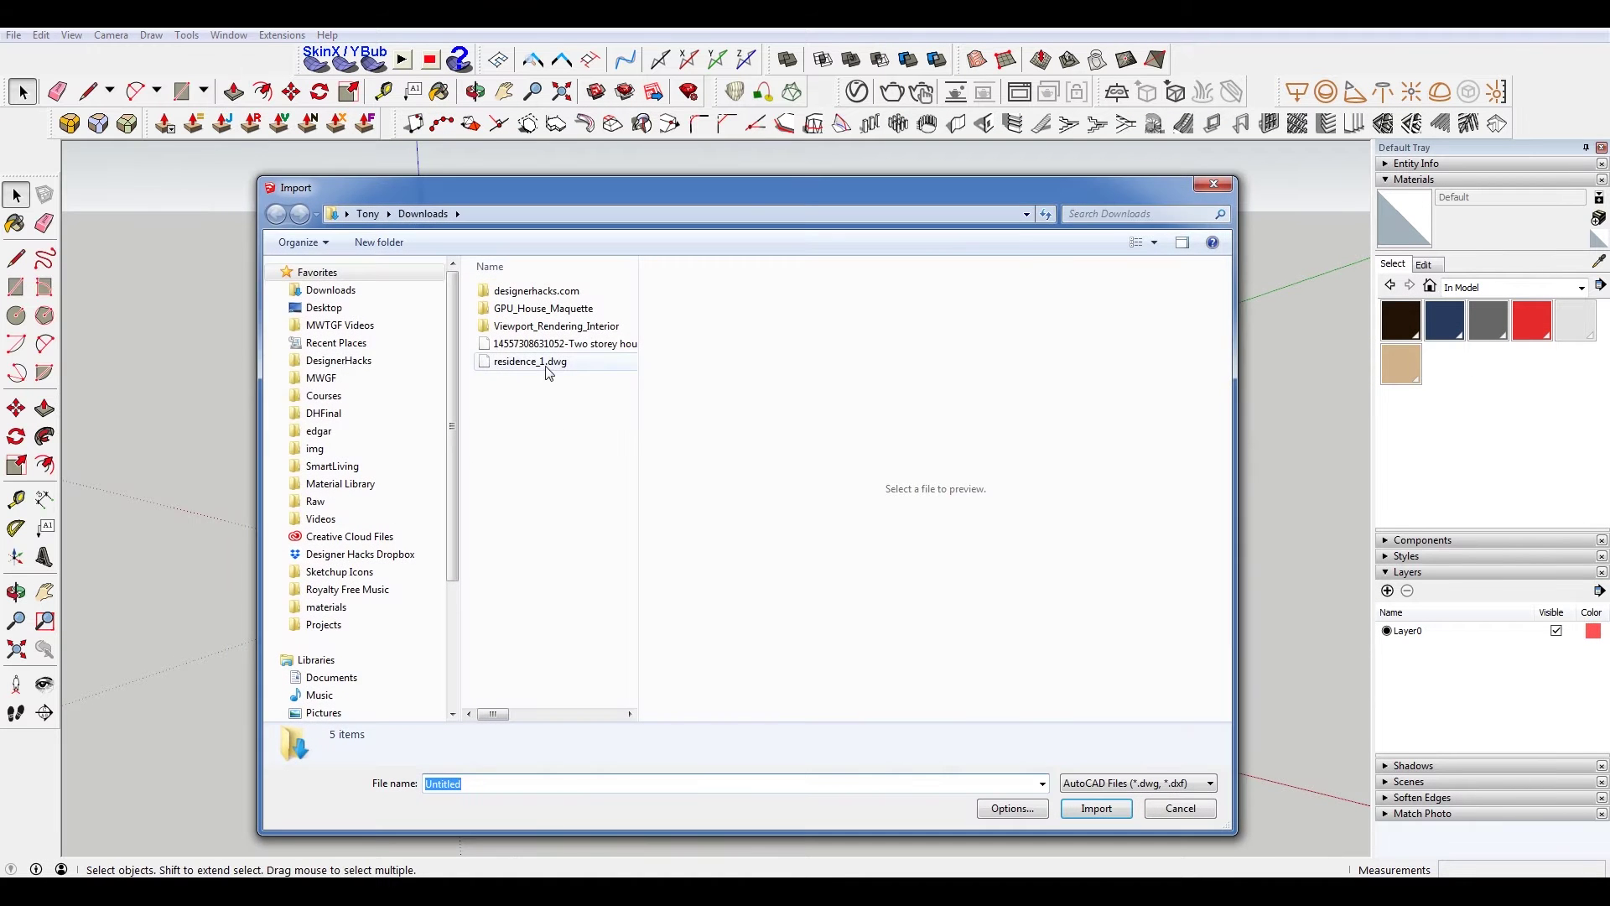
left_click(537, 362)
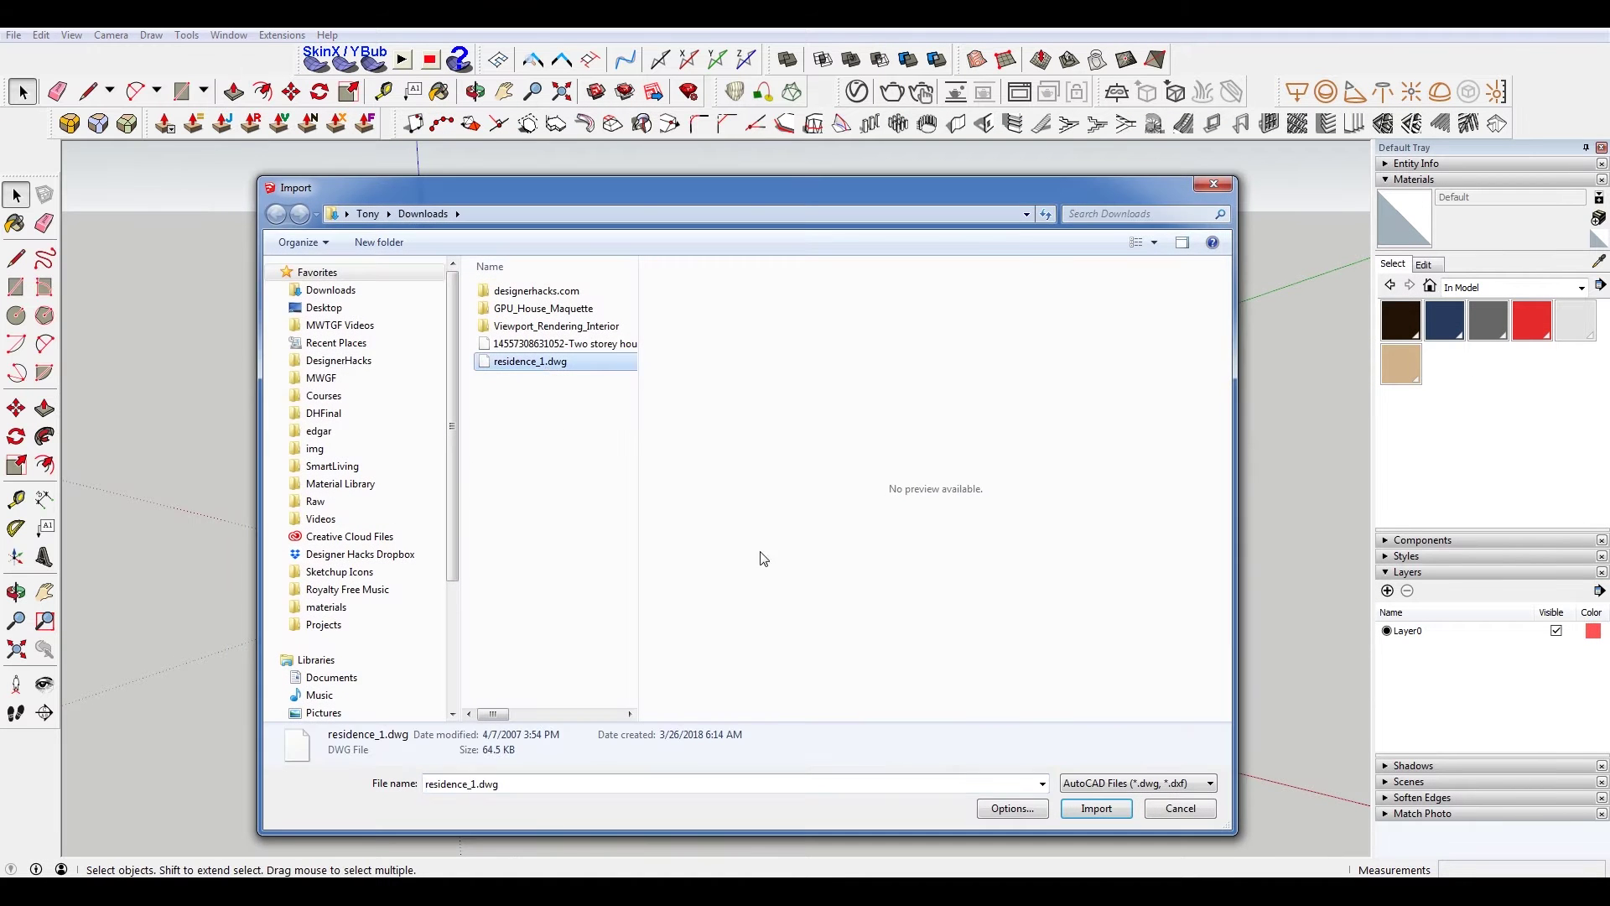
left_click(1096, 808)
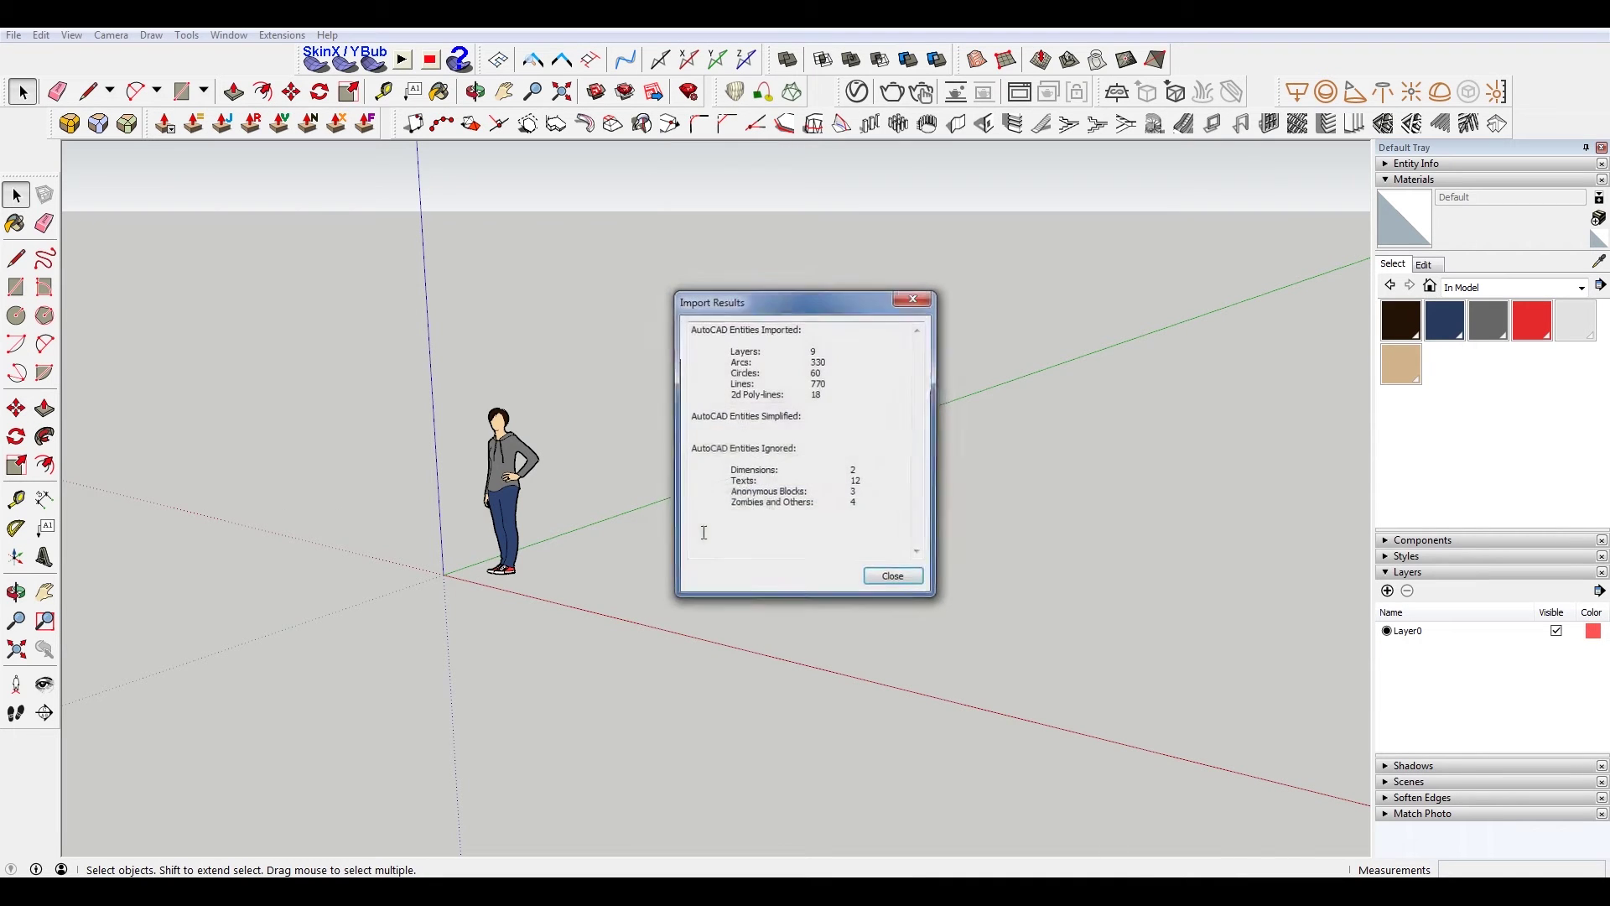
left_click(903, 579)
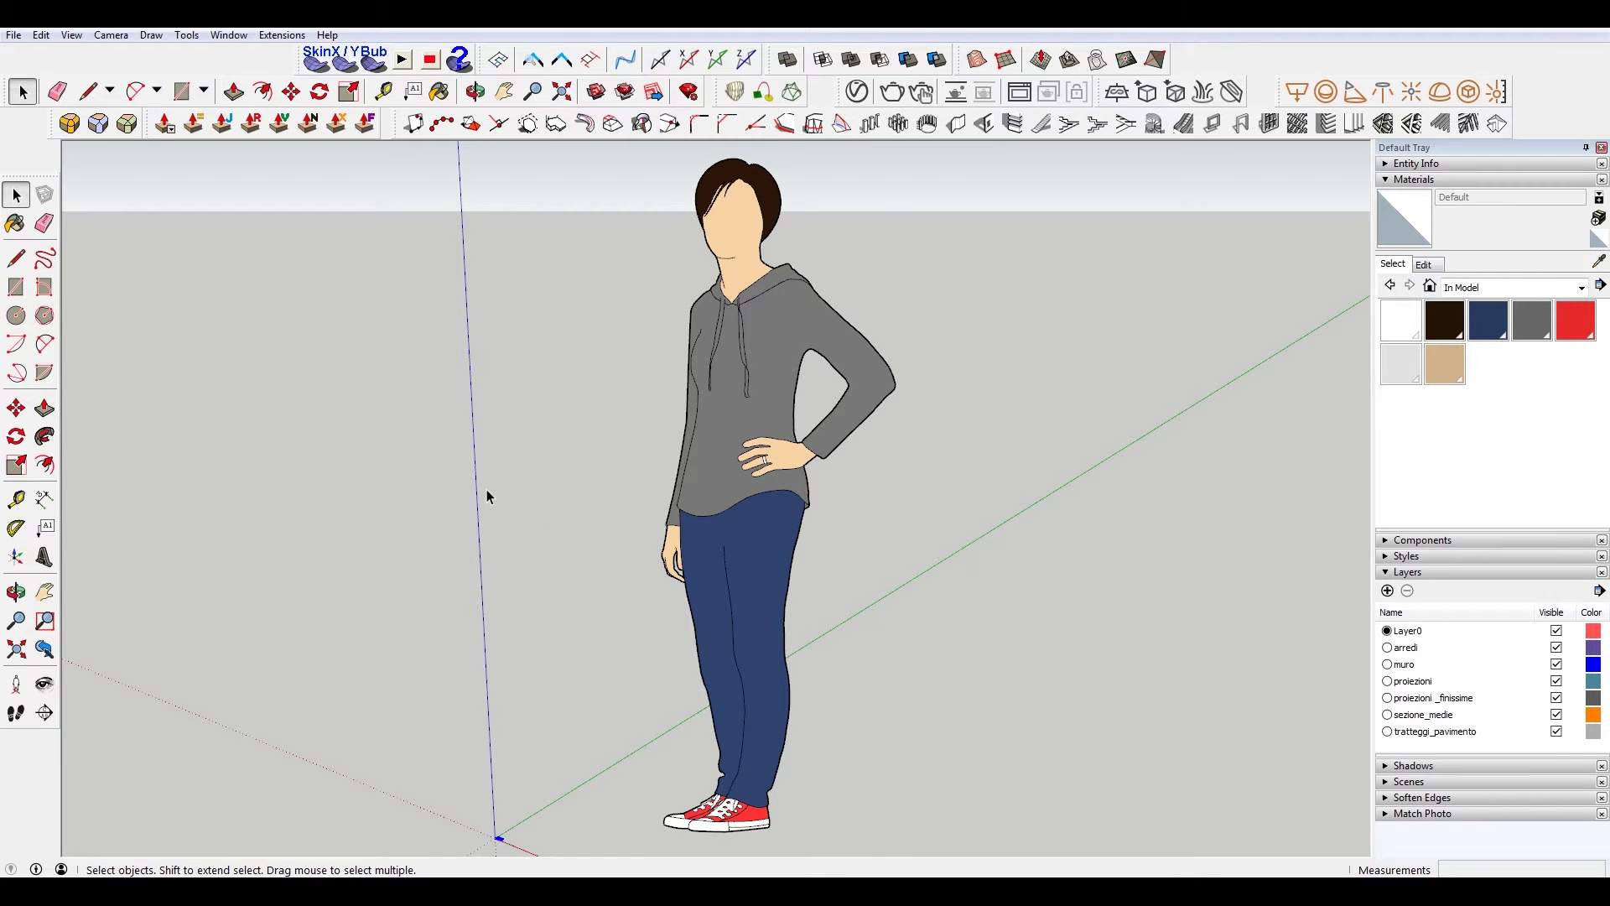
Explode the imported floor plan component into separate lines and clear the selection.
scroll(486, 490, "down", 3)
scroll(507, 712, "up", 7)
middle_click_drag(520, 714, 482, 758)
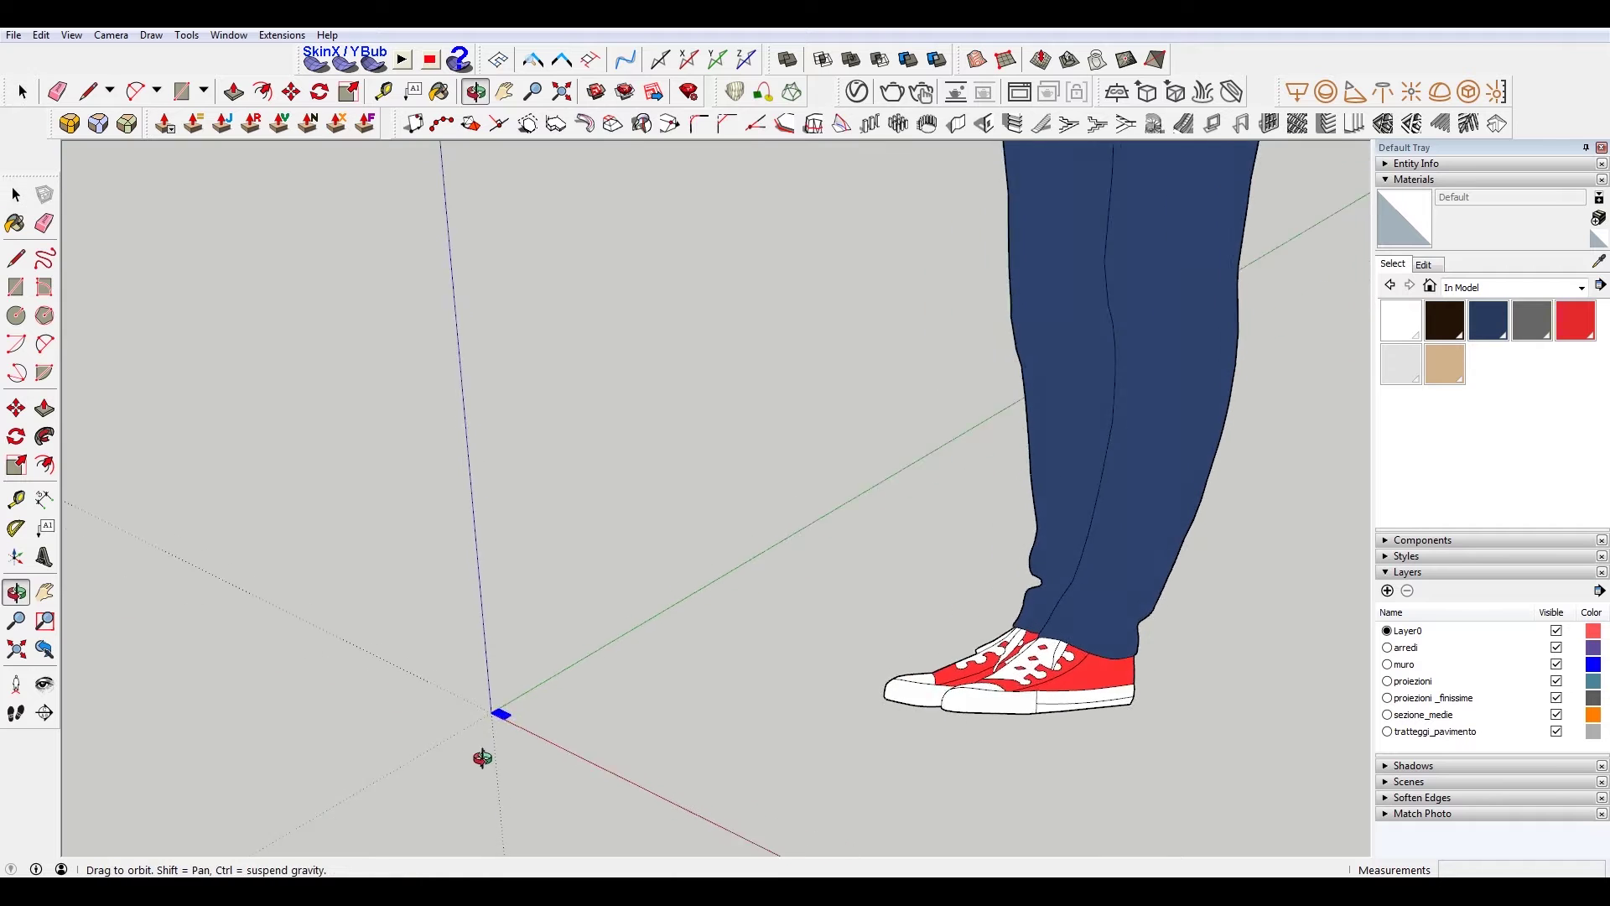
key("space")
scroll(500, 718, "up", 5)
scroll(513, 711, "up", 8)
scroll(515, 651, "up", 2)
middle_click_drag(520, 608, 651, 696)
scroll(552, 509, "down", 1)
scroll(485, 531, "down", 2)
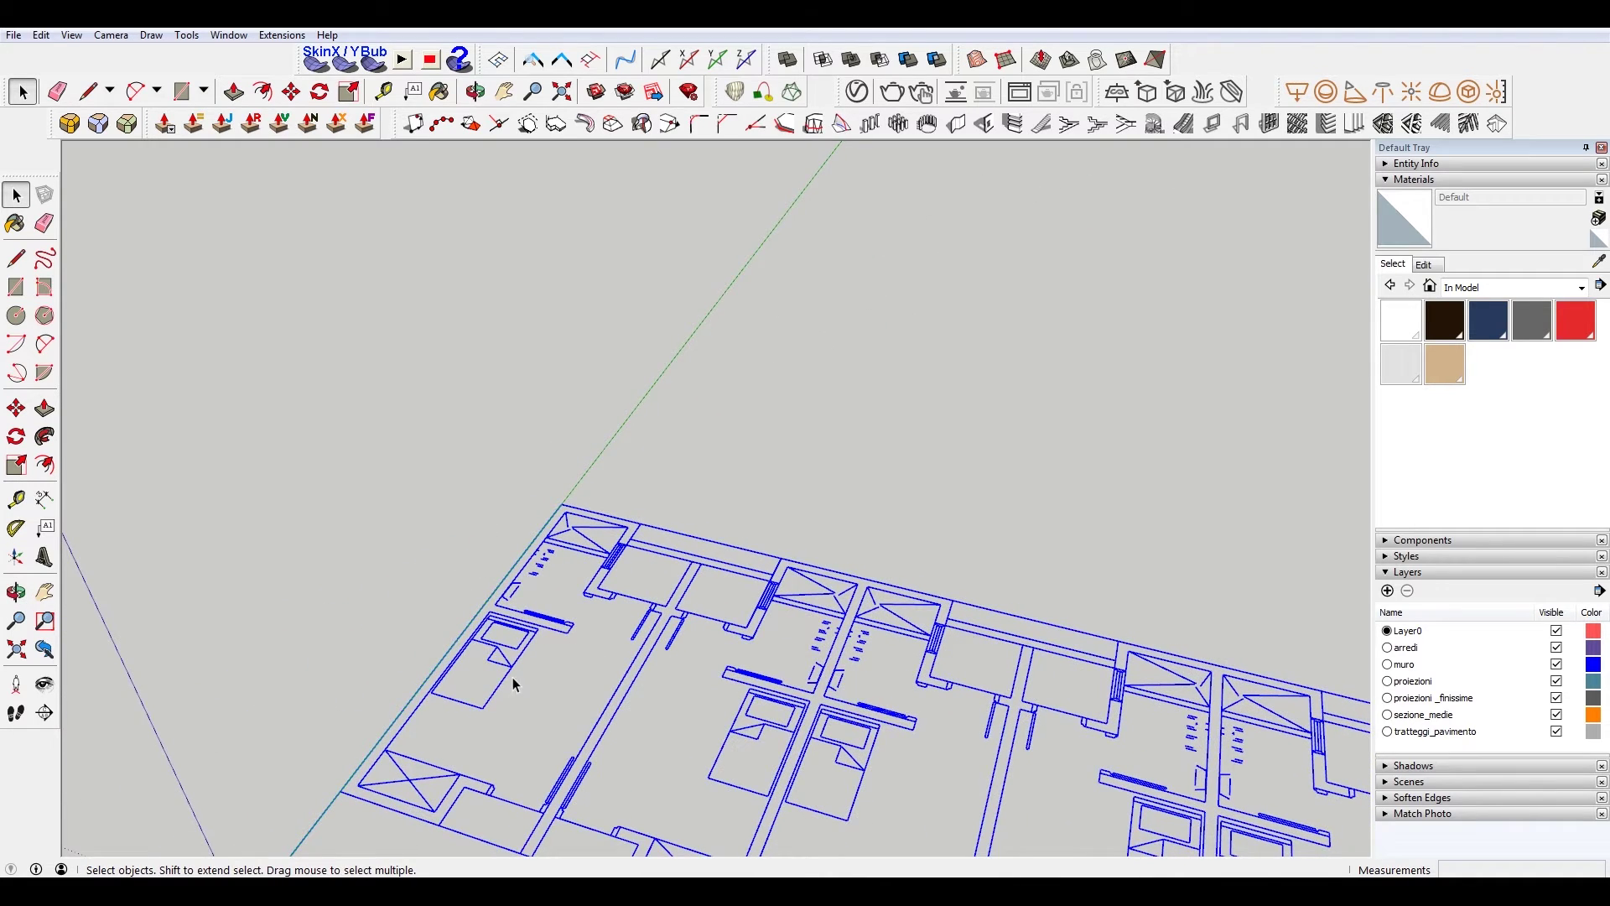
middle_click_drag(528, 714, 556, 578, "shift")
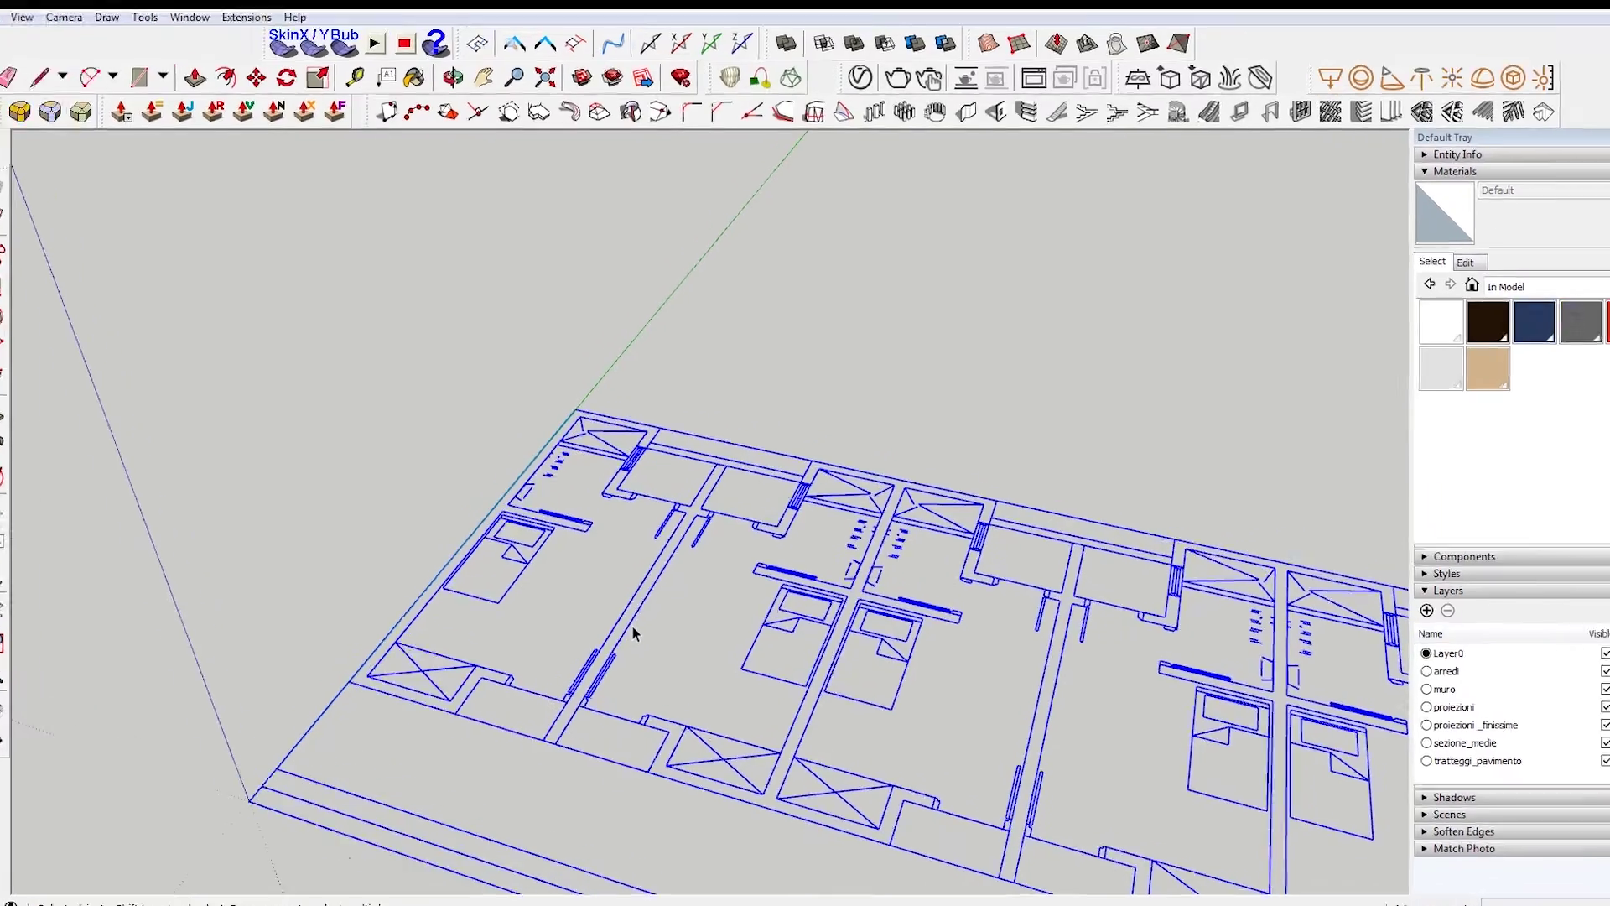
right_click(629, 634)
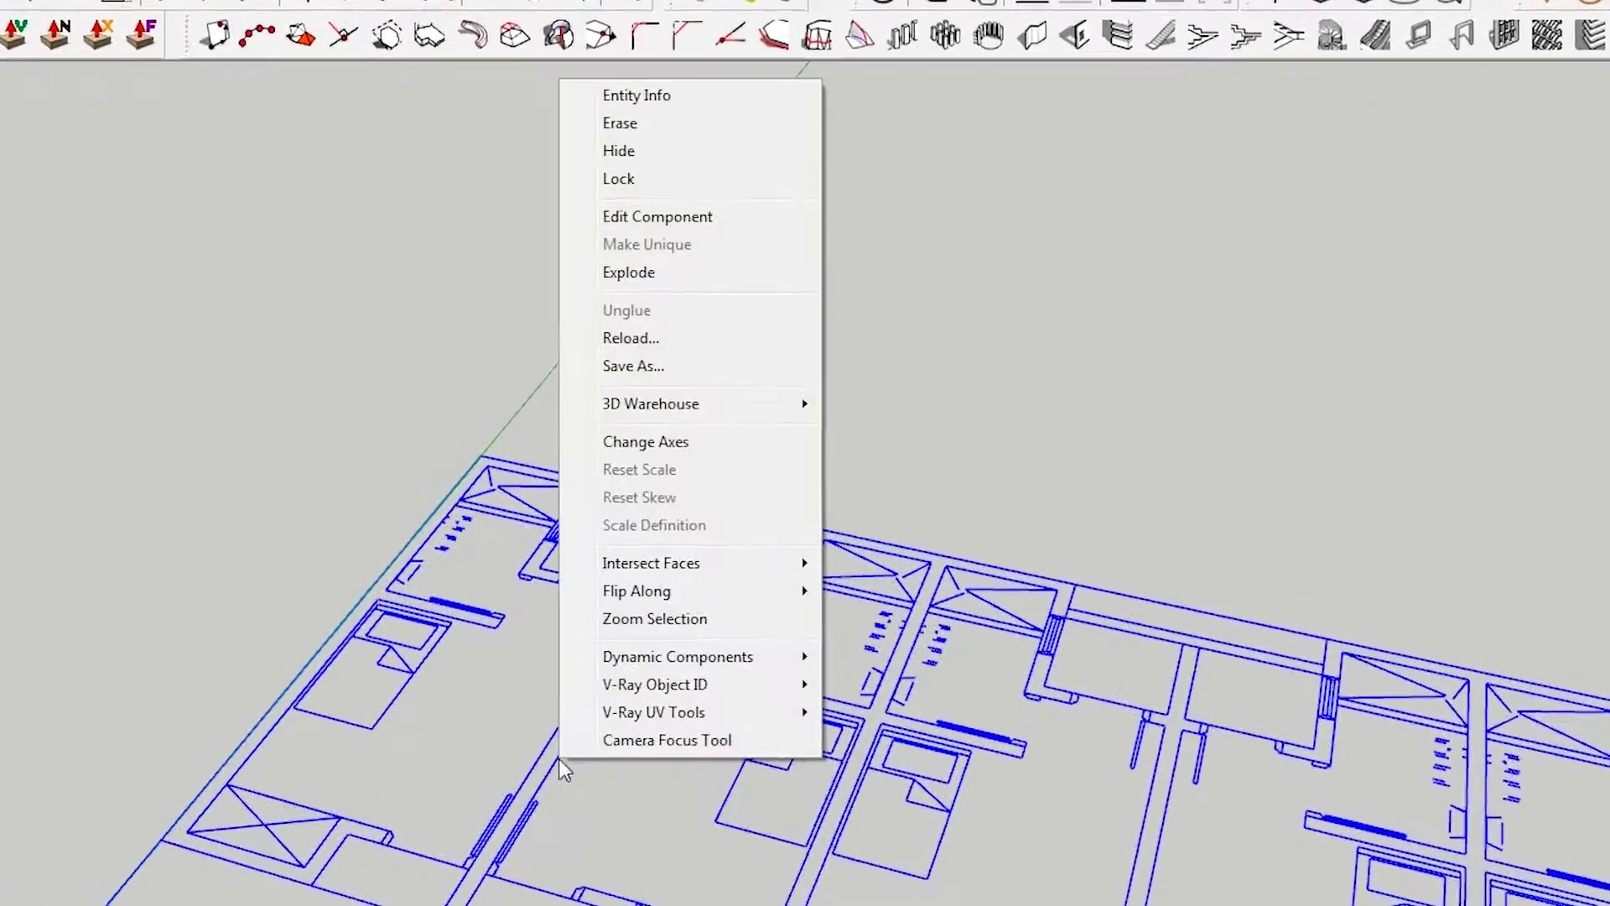
left_click(632, 262)
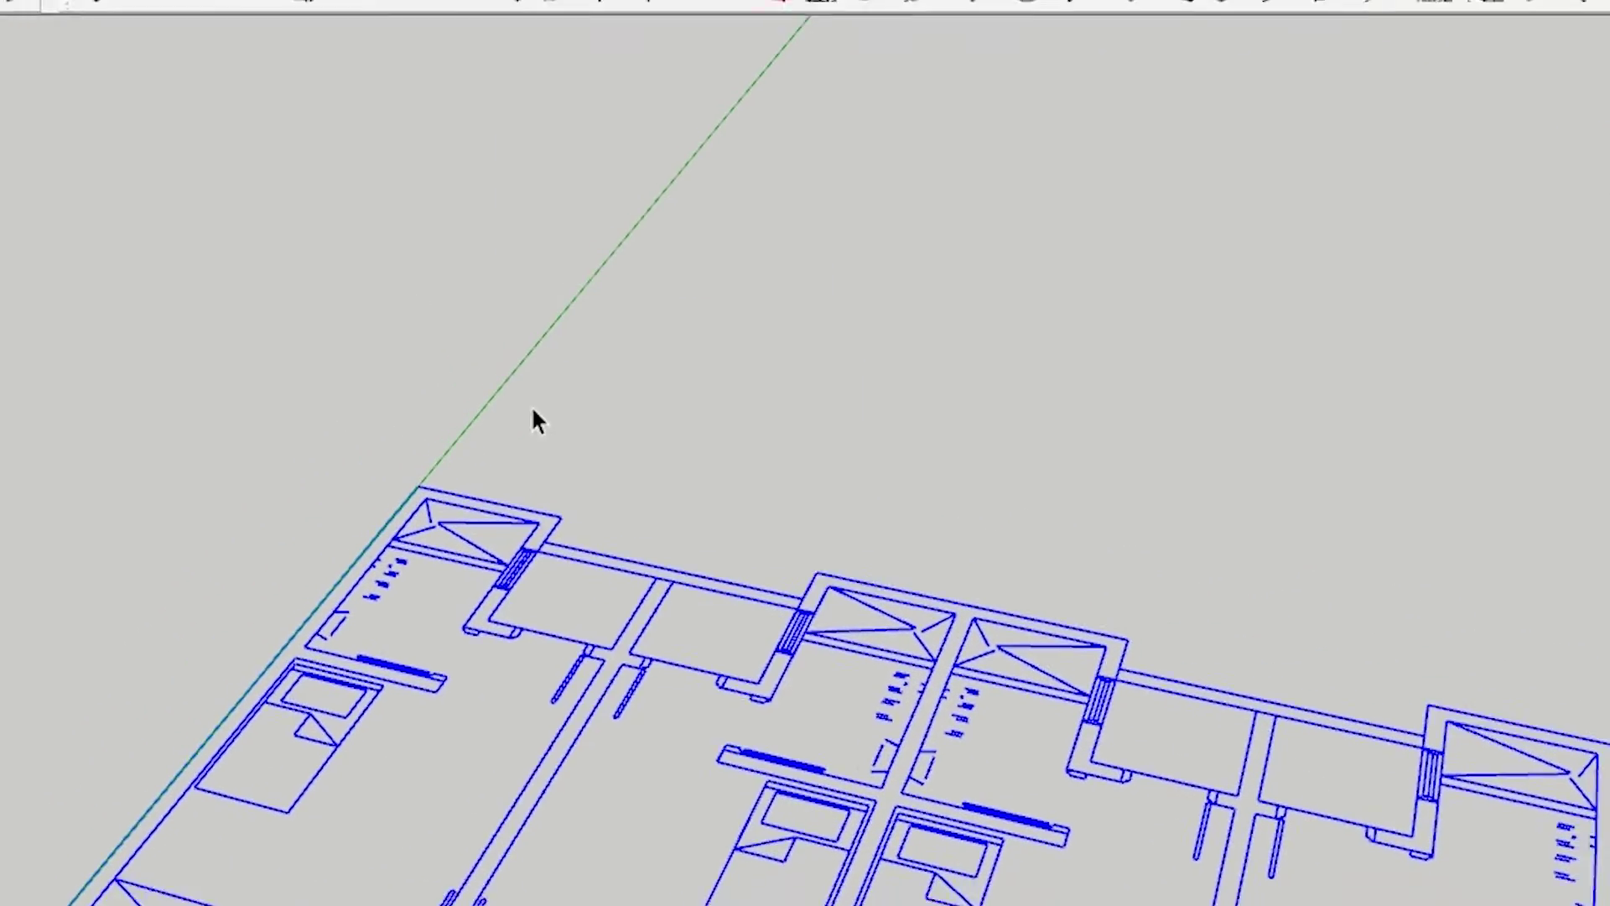
left_click(213, 361)
left_click_drag(839, 721, 398, 424)
left_click(906, 342)
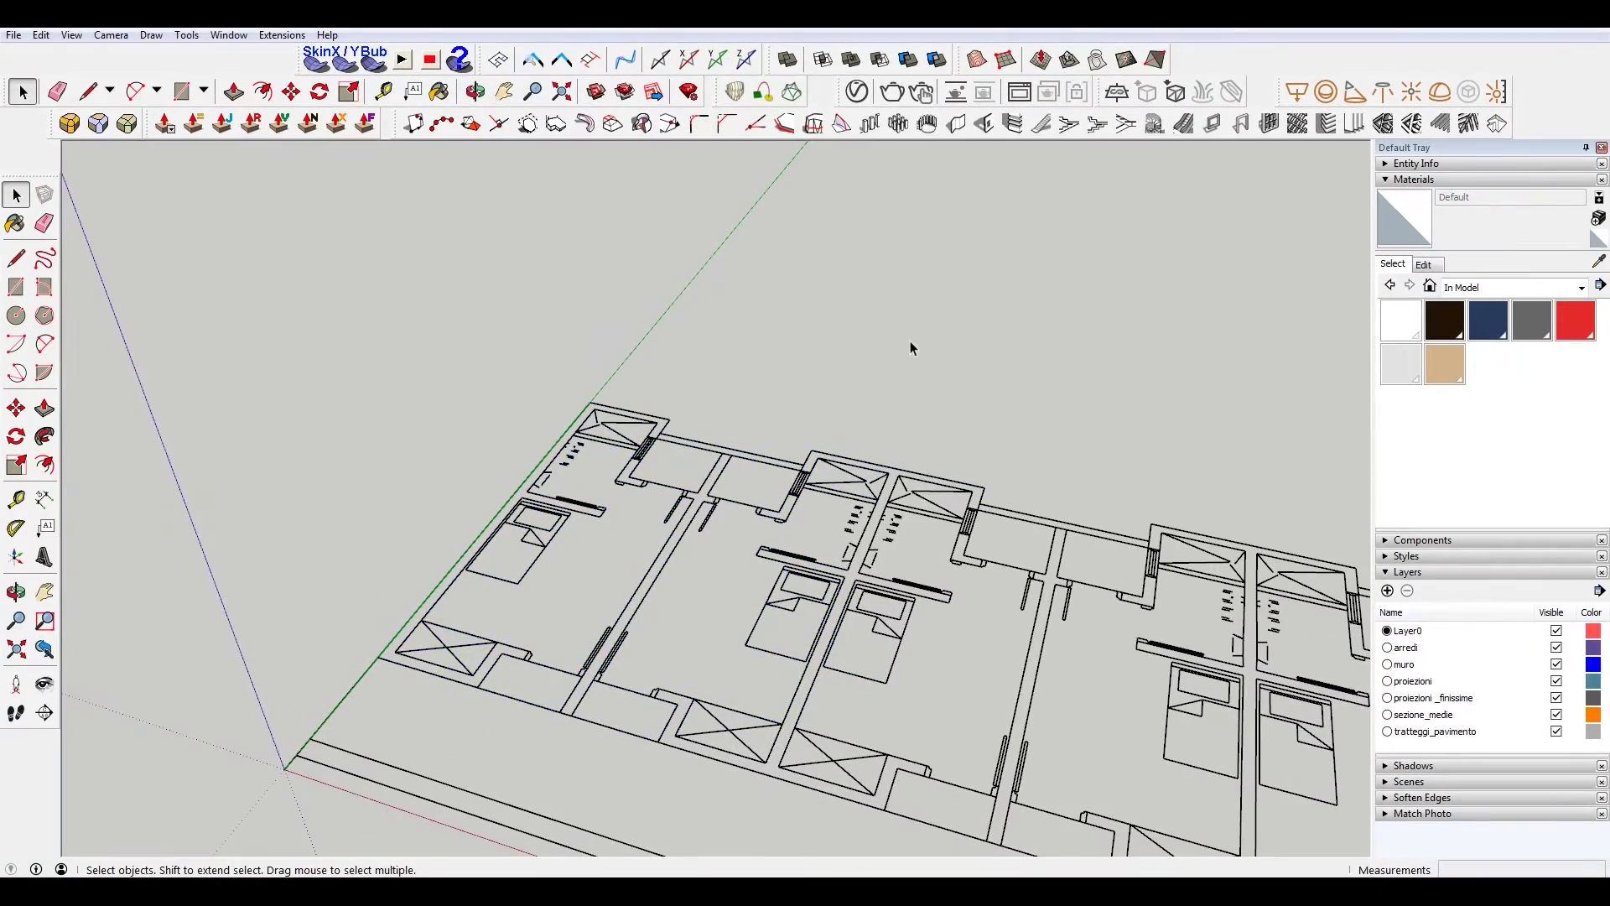
Select the whole floor plan and use the Tape Measure across the front door opening nearest the origin.
scroll(583, 278, "down", 2)
scroll(613, 314, "down", 4)
middle_click_drag(963, 611, 749, 363, "shift")
scroll(696, 440, "down", 4)
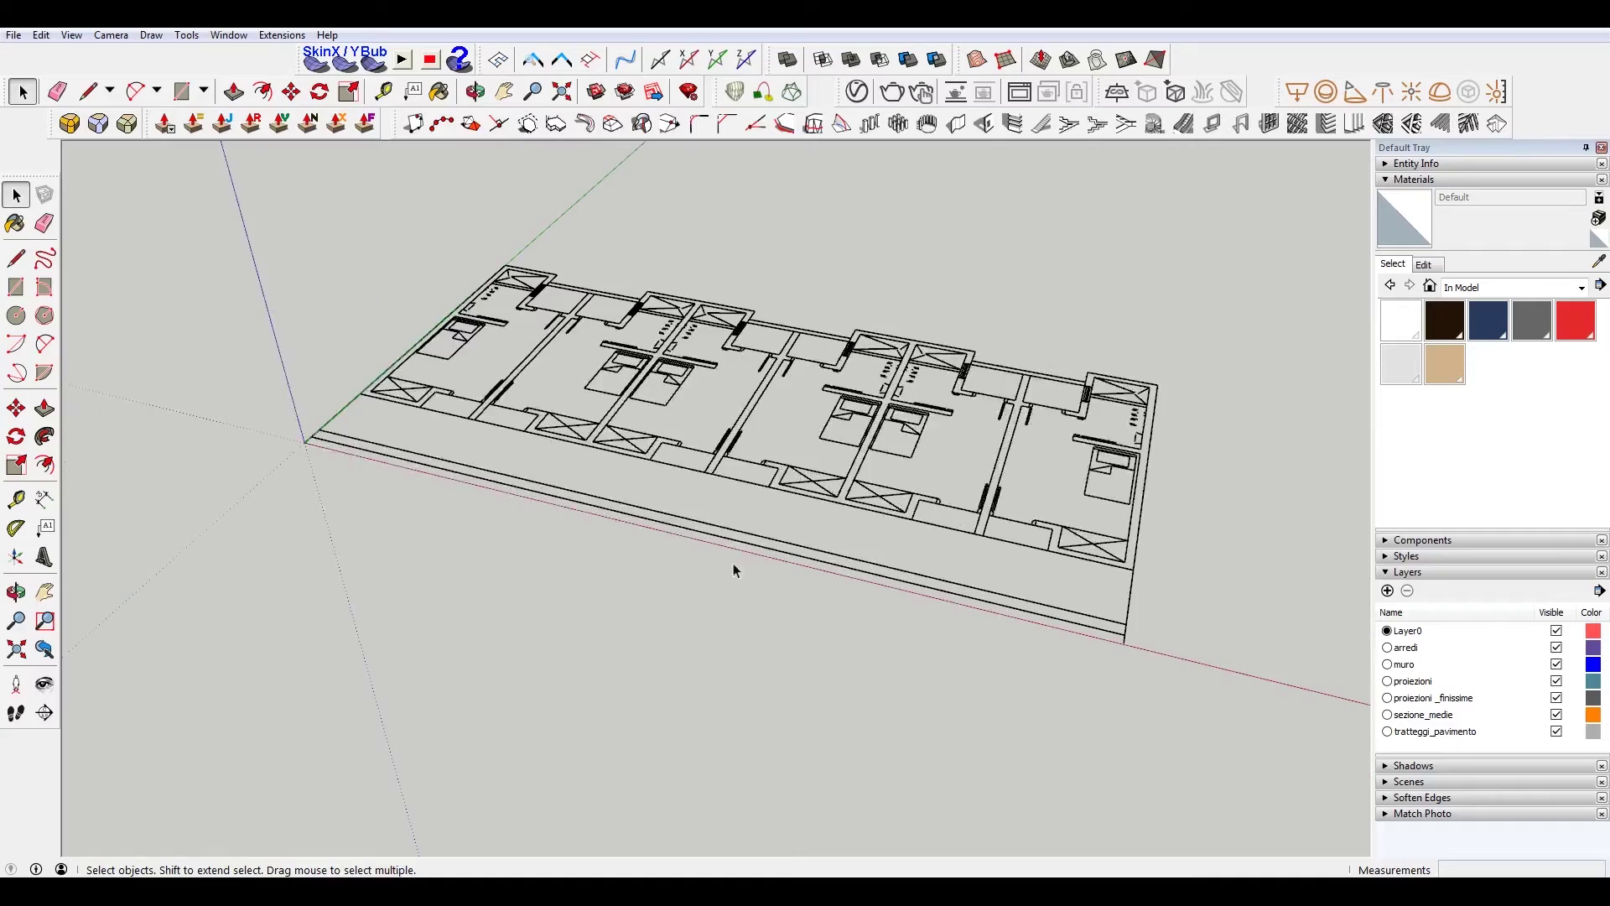
left_click_drag(169, 172, 1224, 721)
left_click(386, 94)
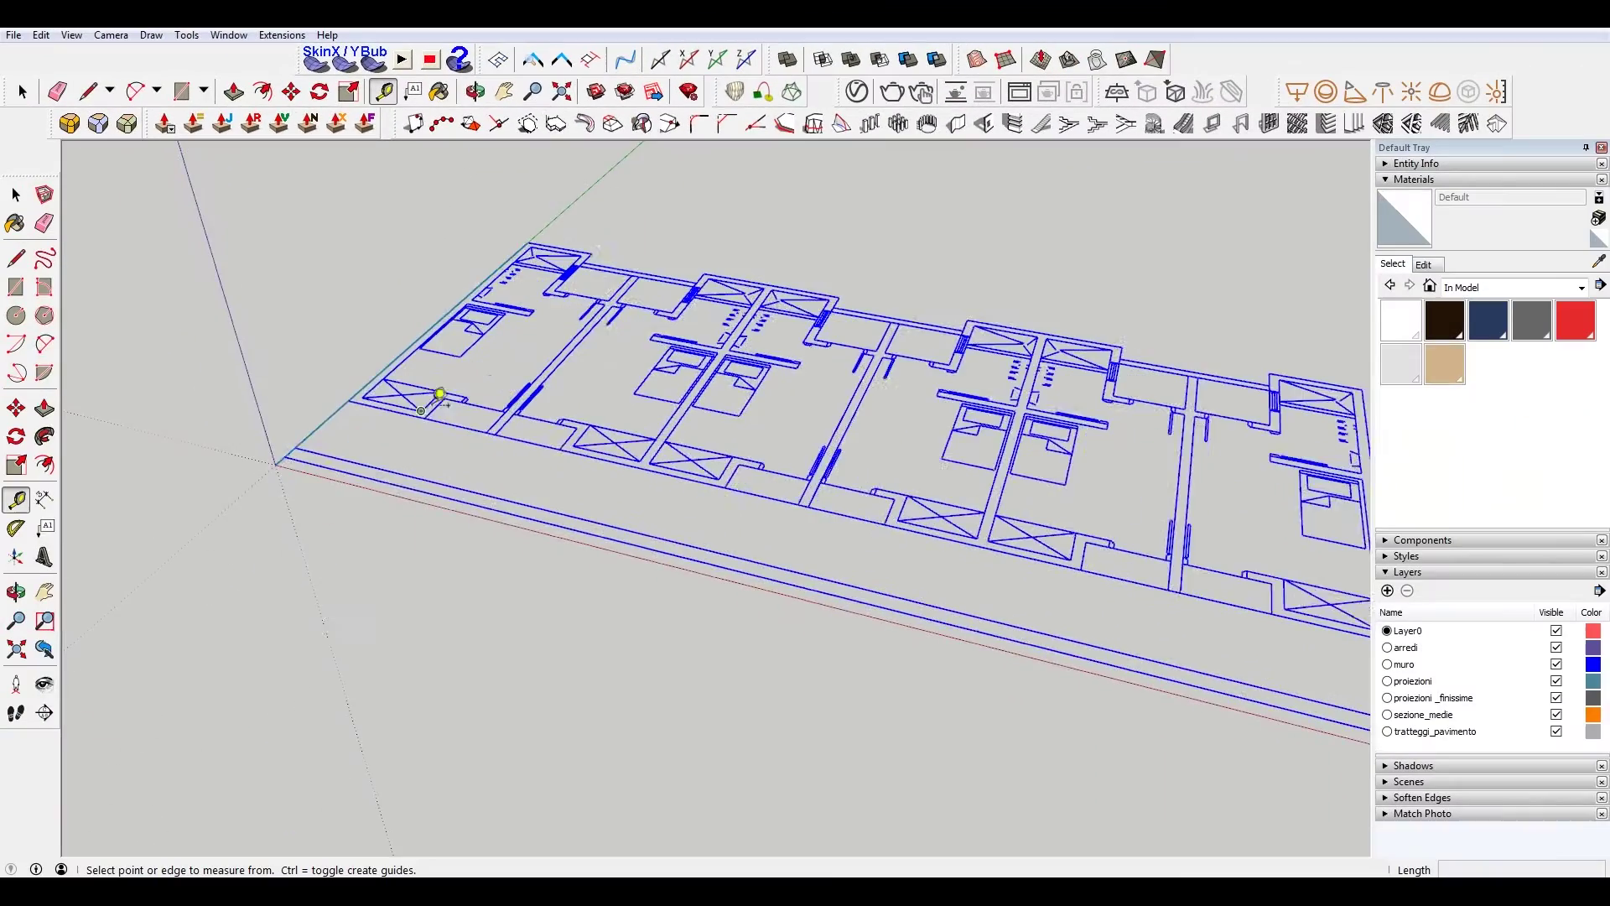
scroll(450, 630, "up", 3)
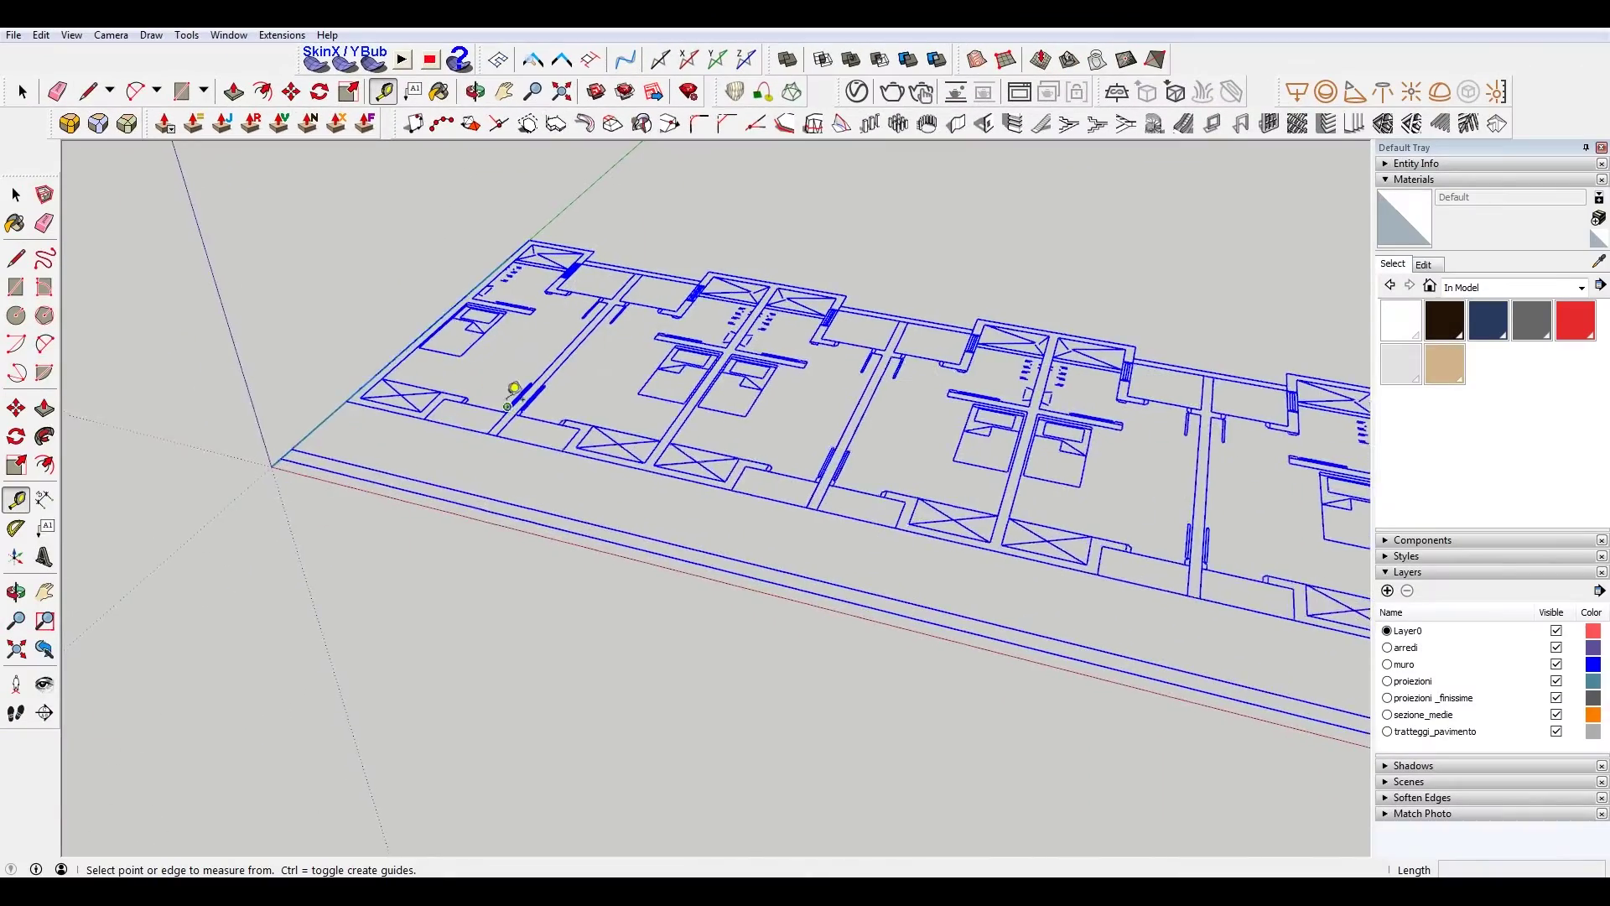
scroll(554, 415, "up", 5)
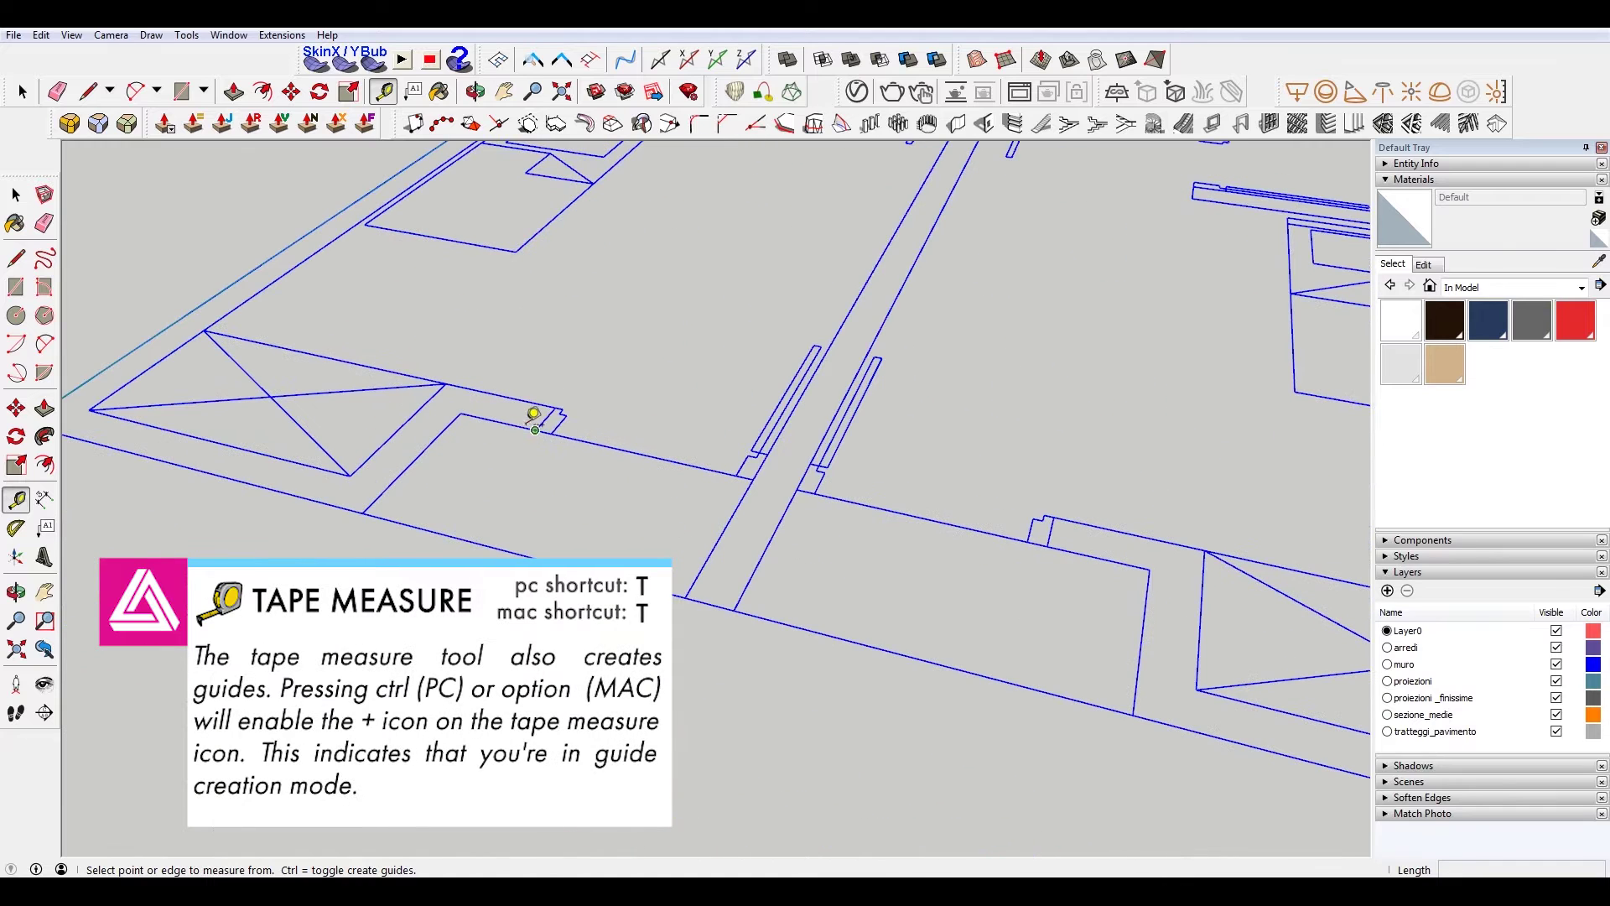
left_click(553, 431)
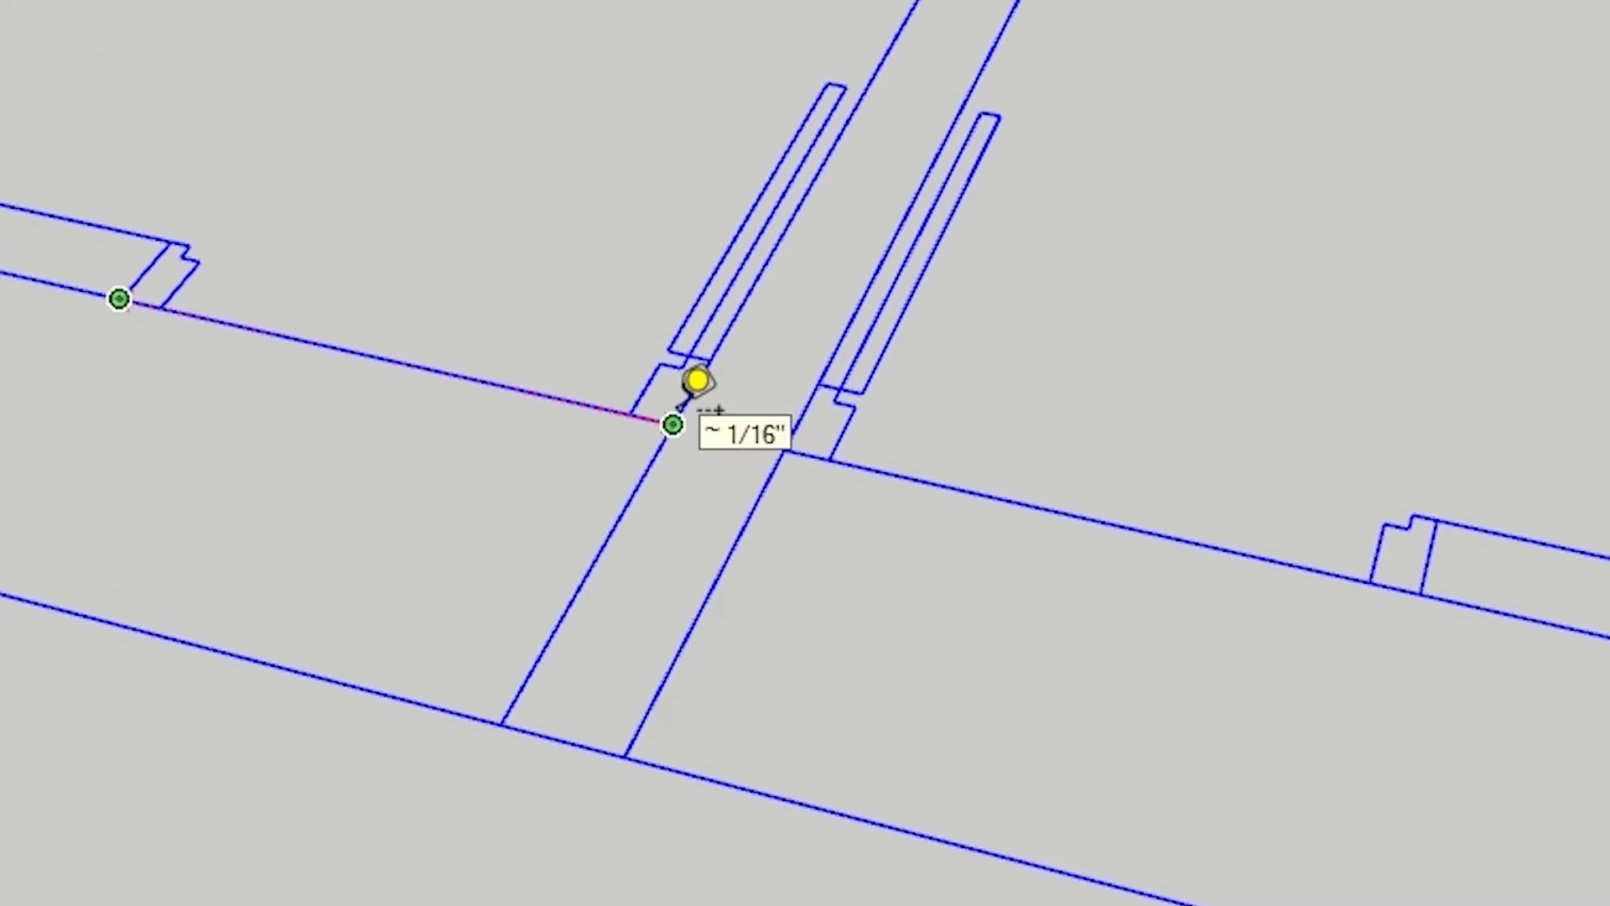
left_click(677, 418)
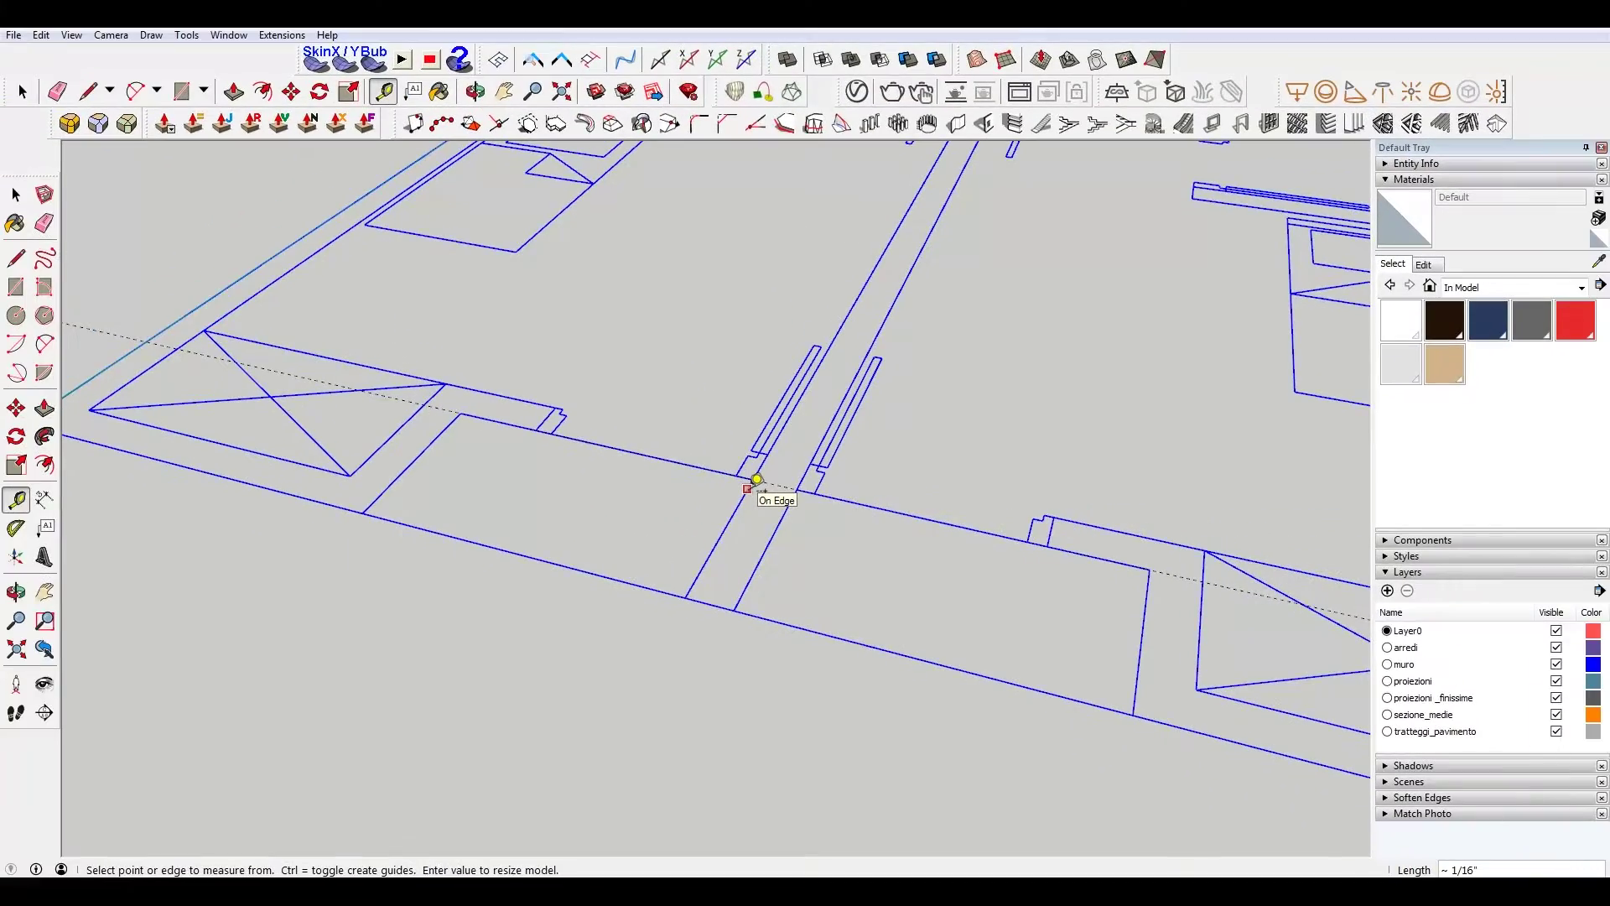
Set the measured door opening to 36 inches and resize the whole model to match.
type("36\"")
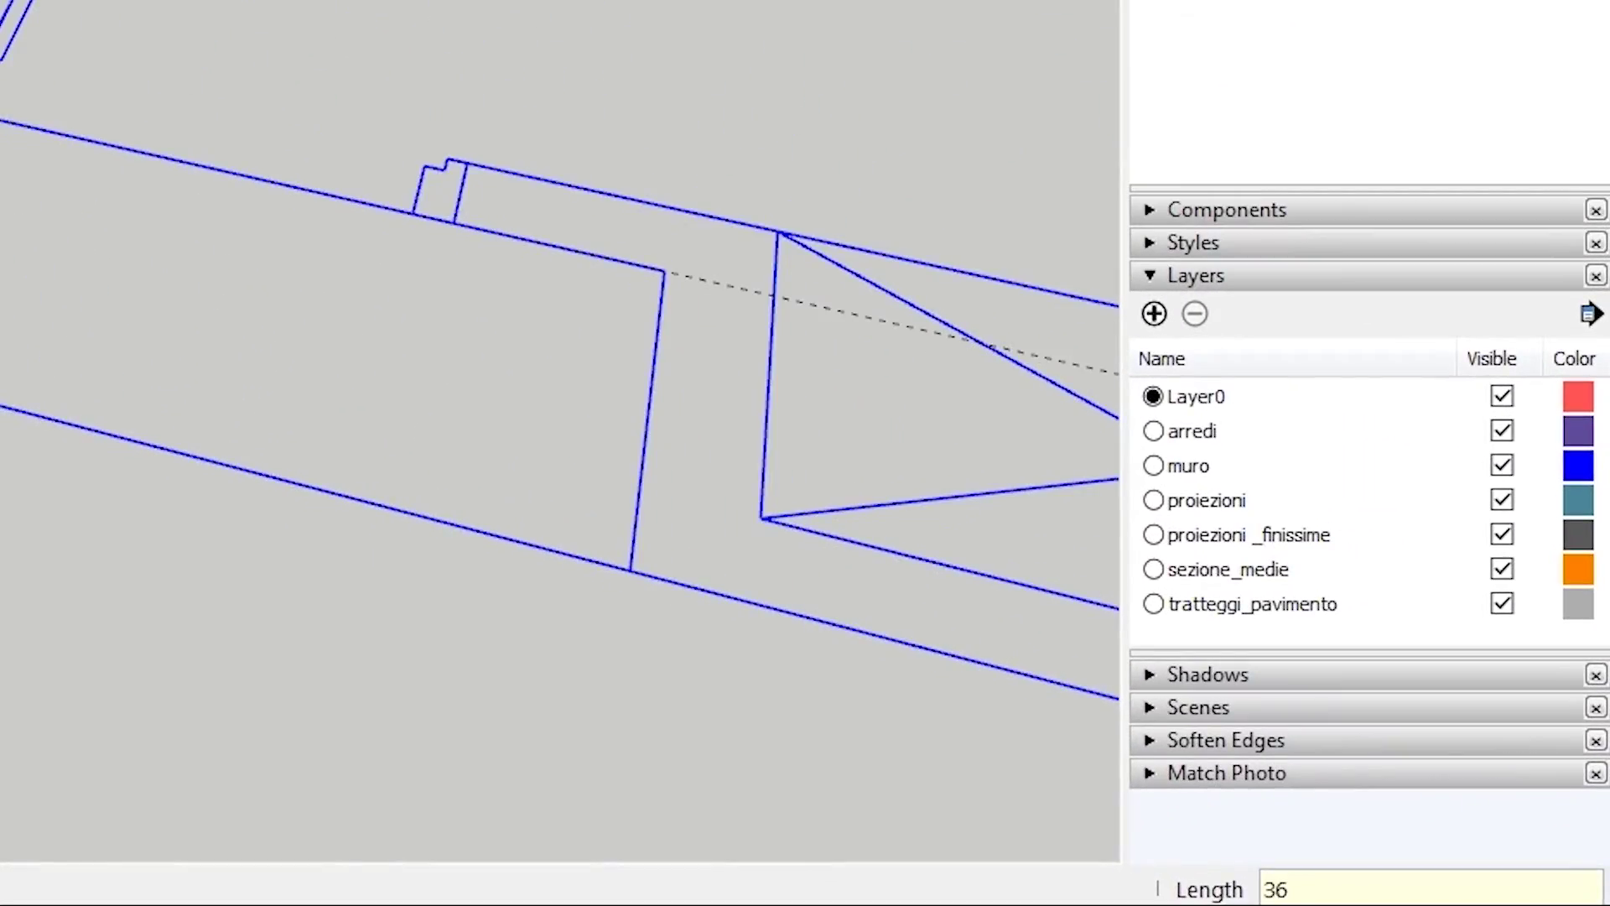
key("Return")
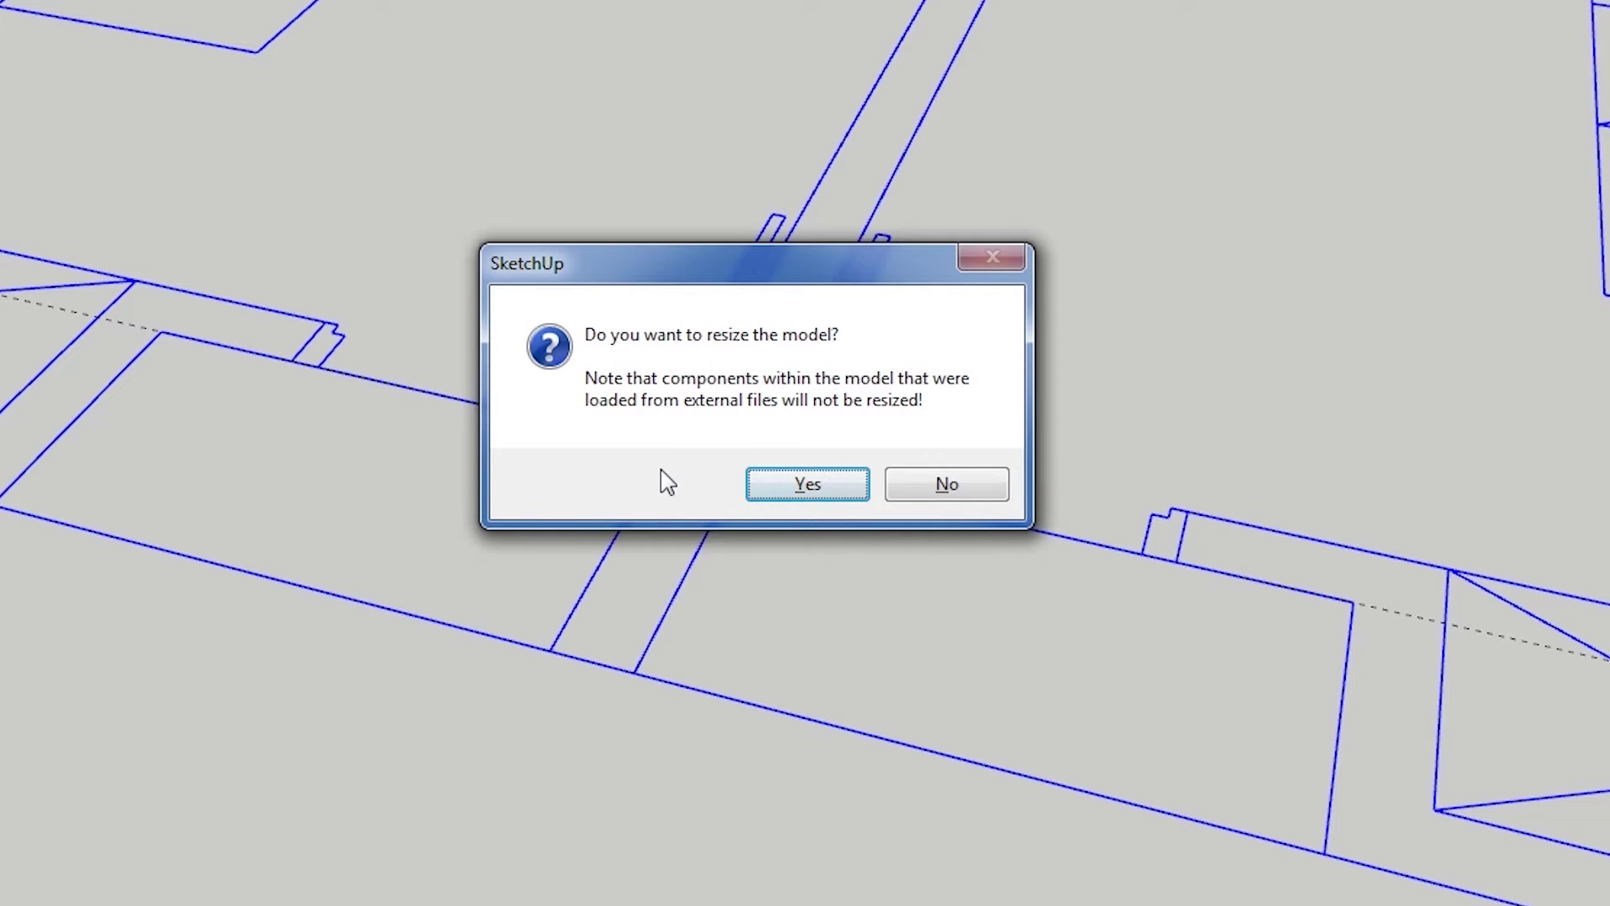
left_click(810, 482)
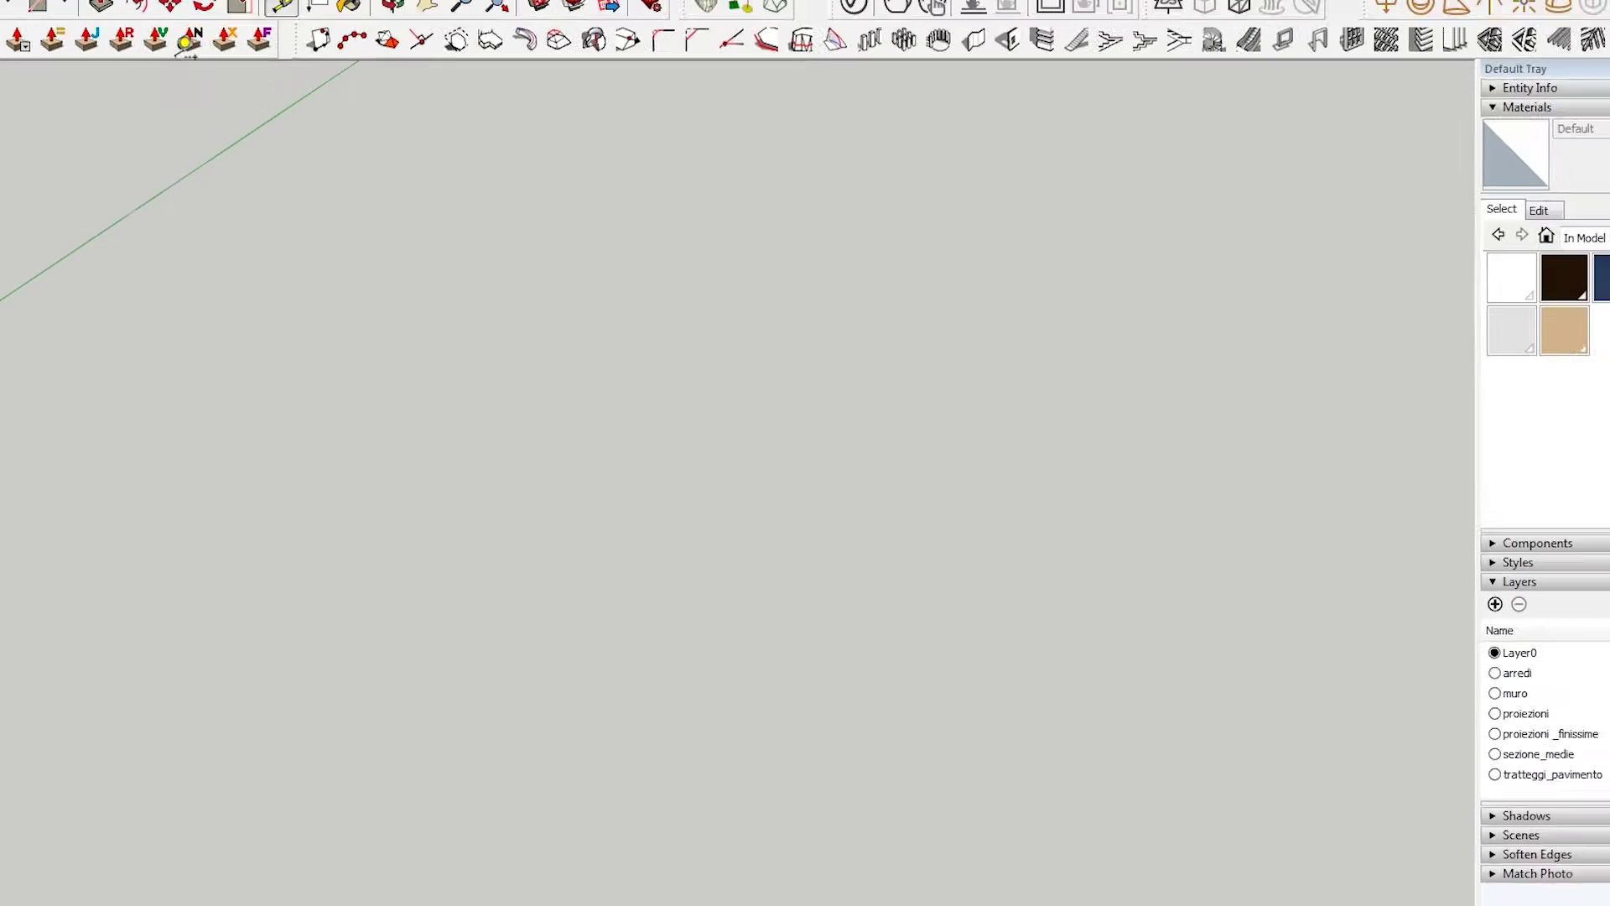
key("space")
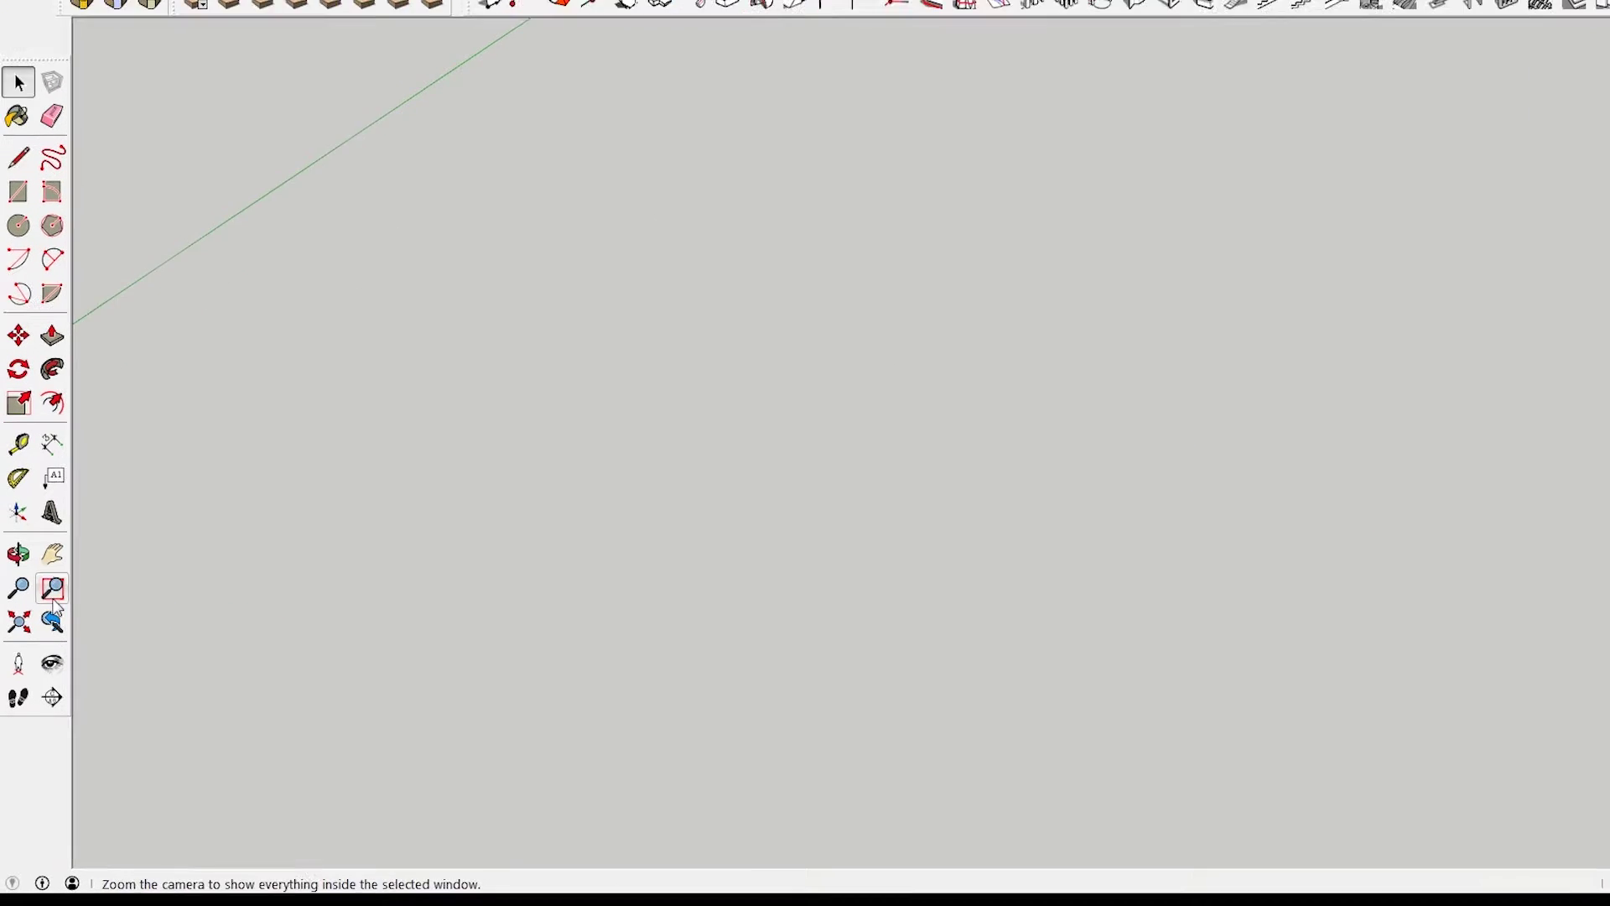
Measure the same front door opening again to check the plan's new scale.
left_click(50, 628)
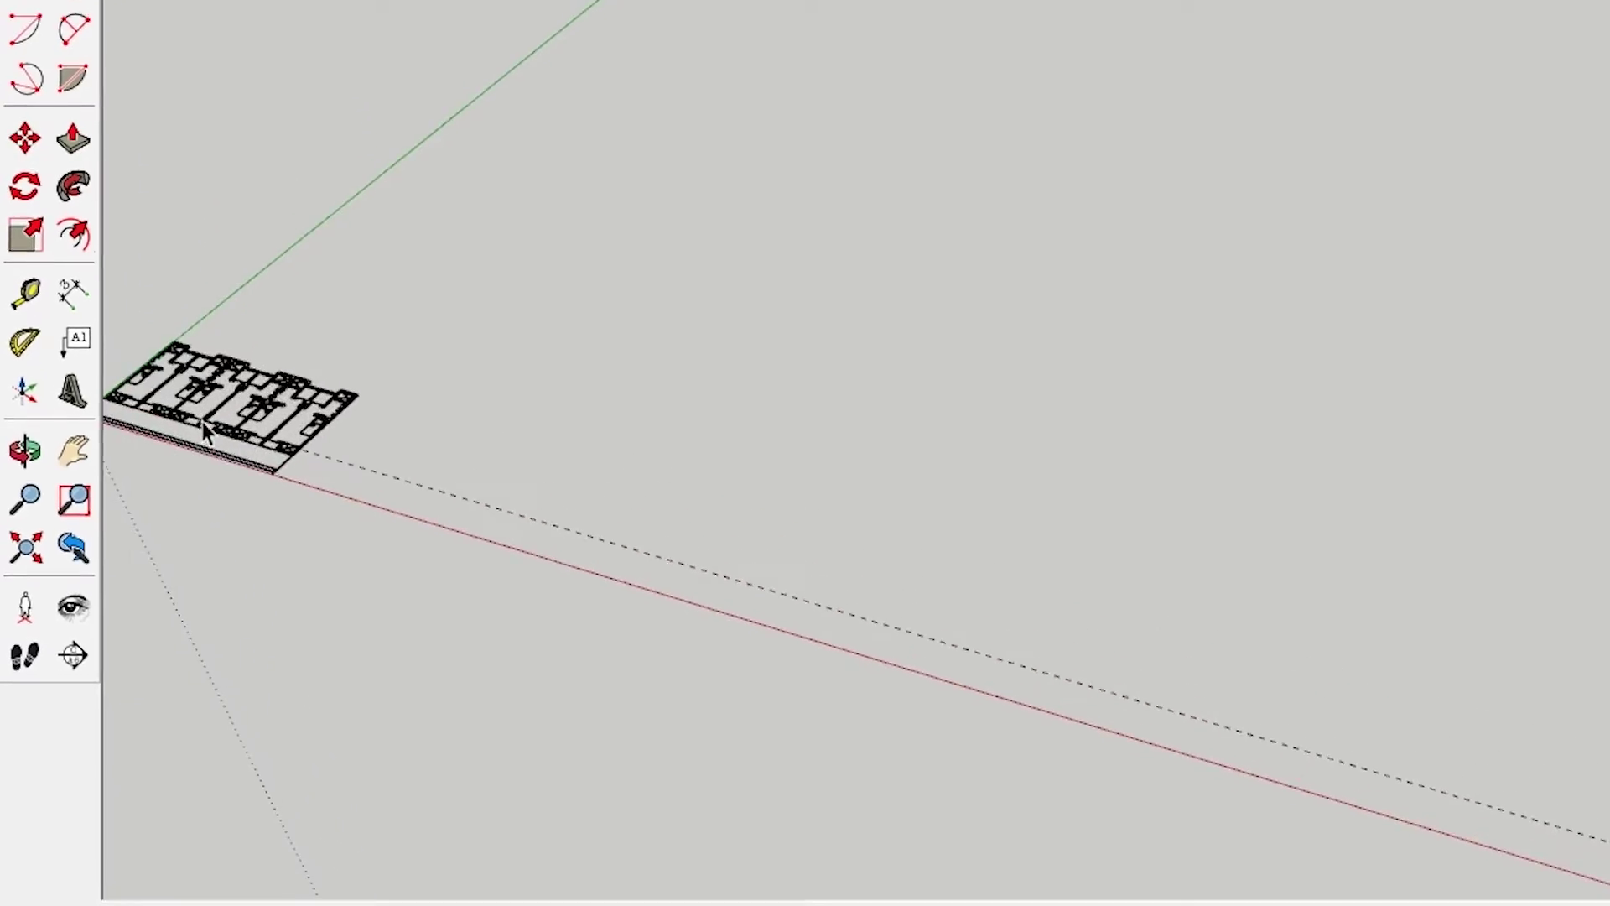
scroll(373, 369, "up", 3)
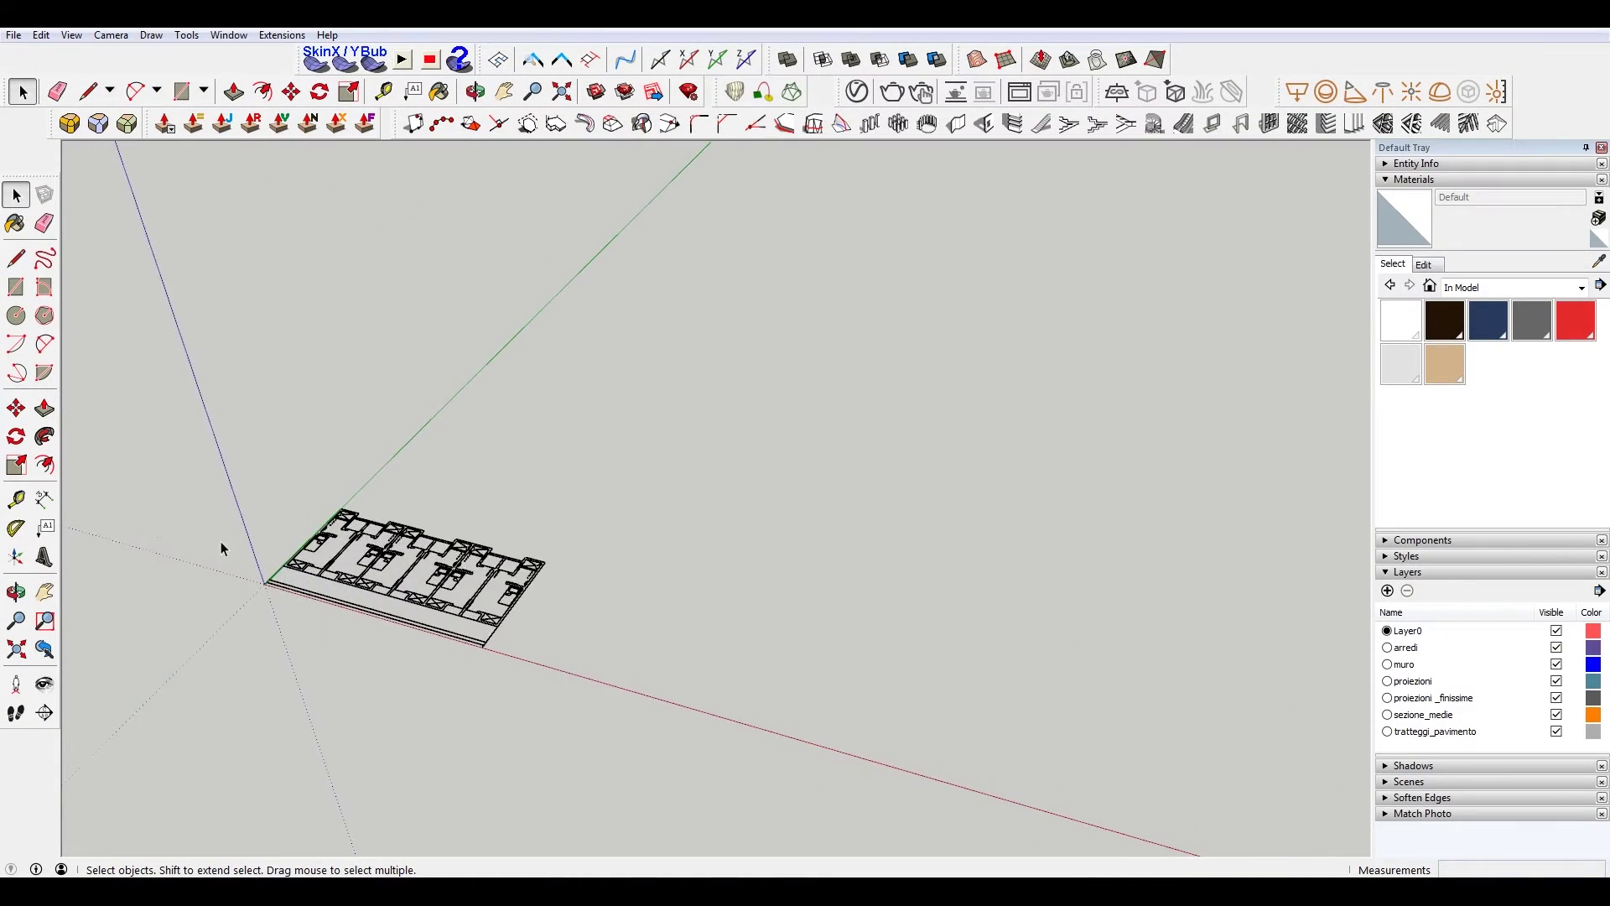
scroll(222, 550, "up", 5)
scroll(326, 629, "up", 5)
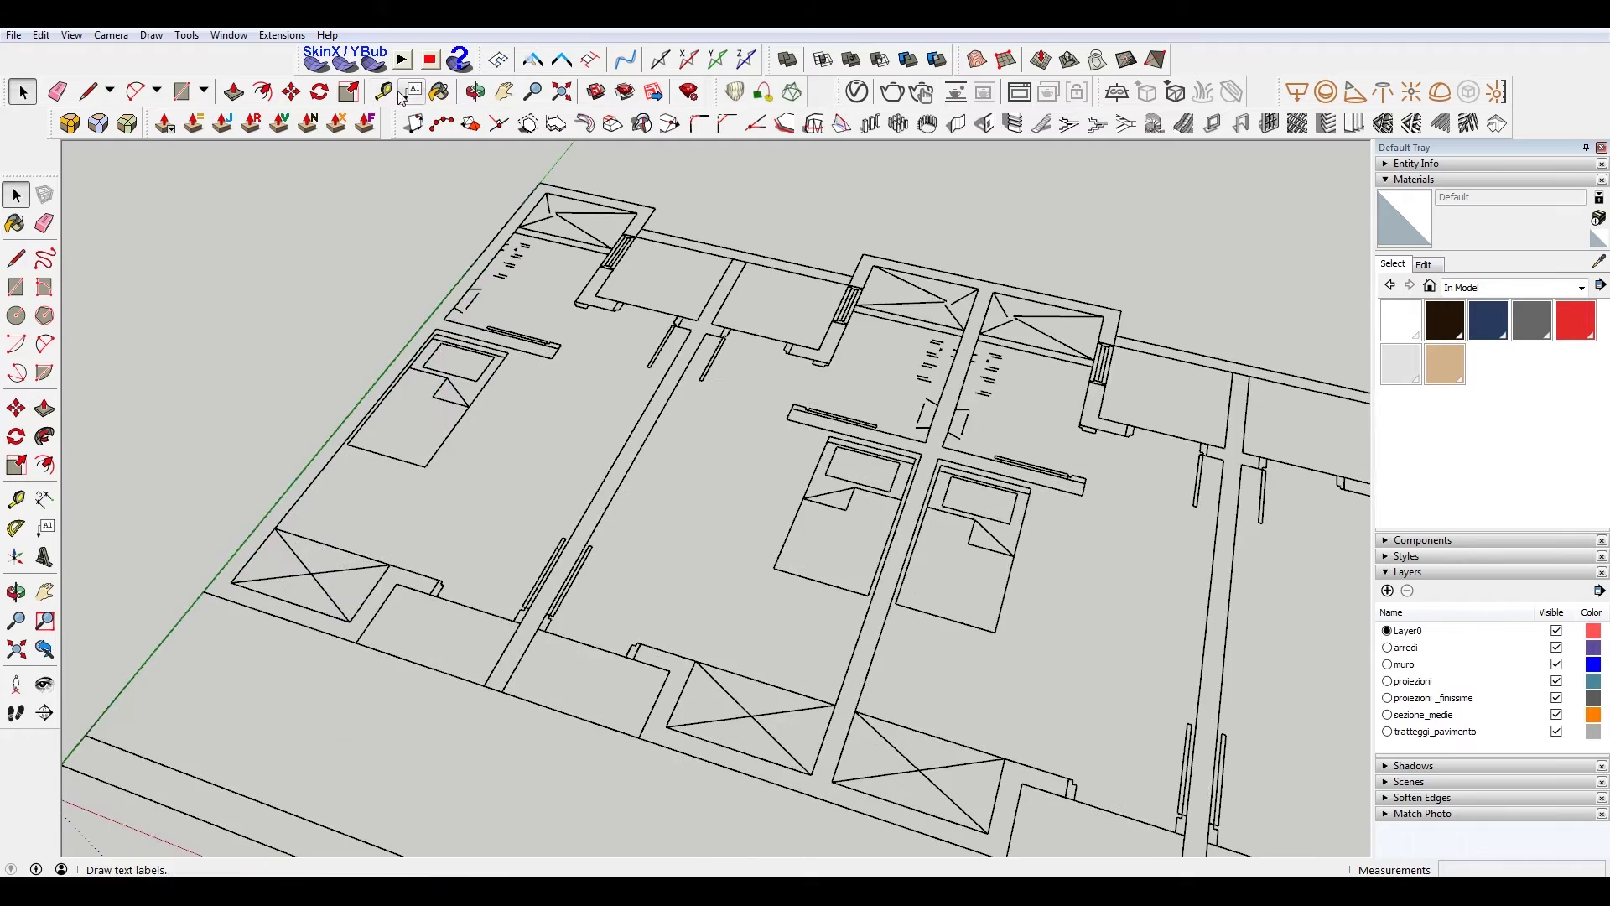
left_click(383, 91)
scroll(435, 565, "up", 3)
left_click(428, 603)
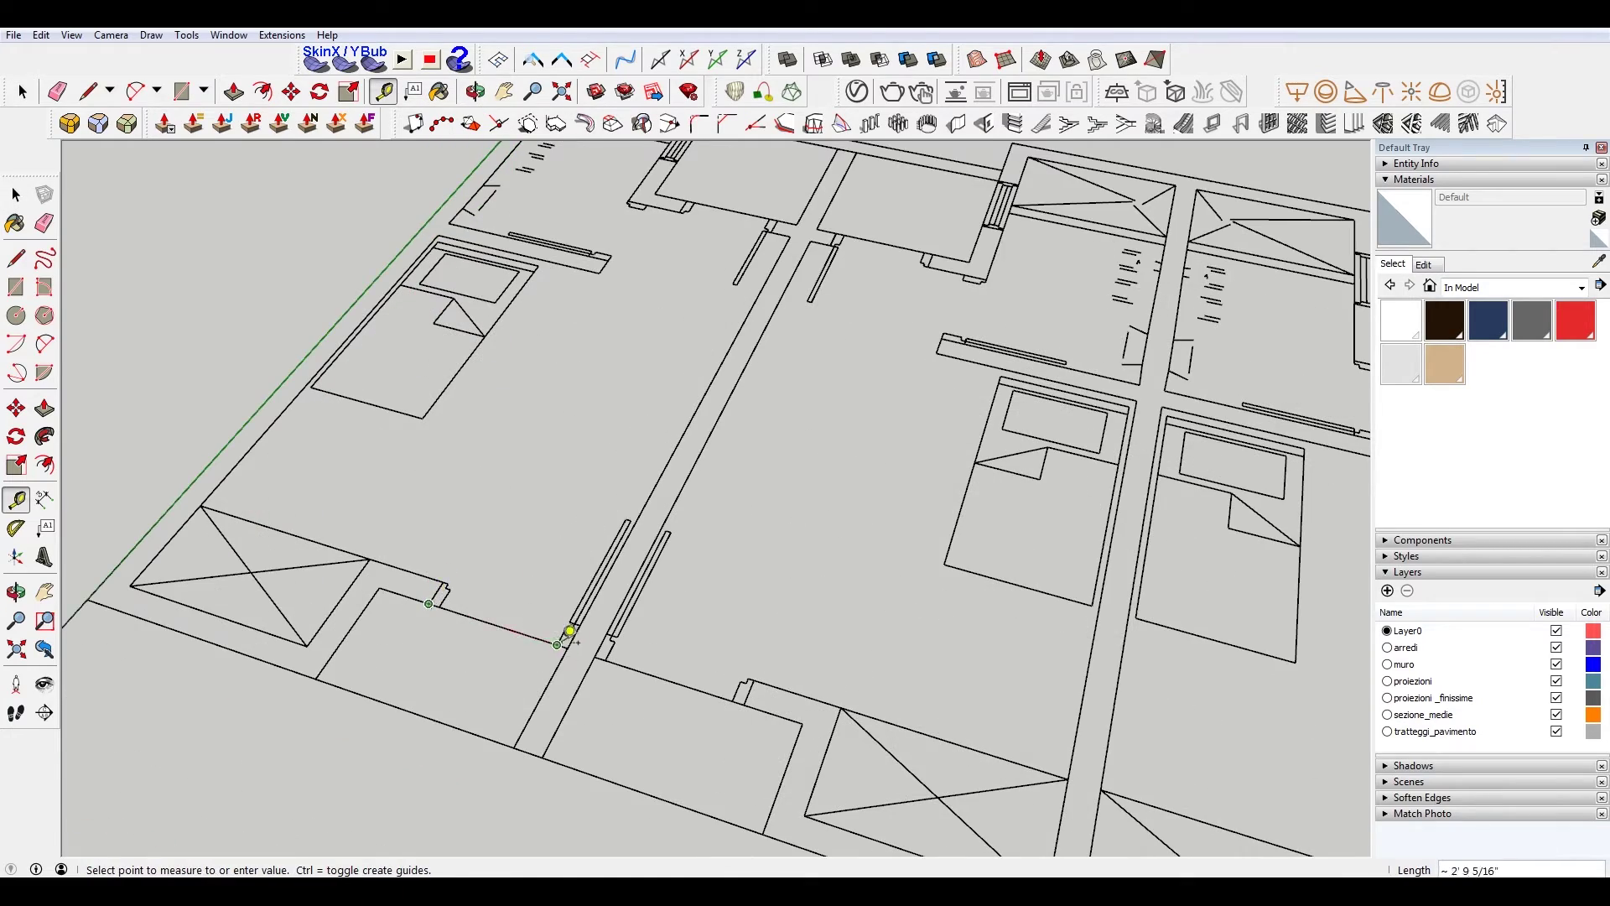
key("space")
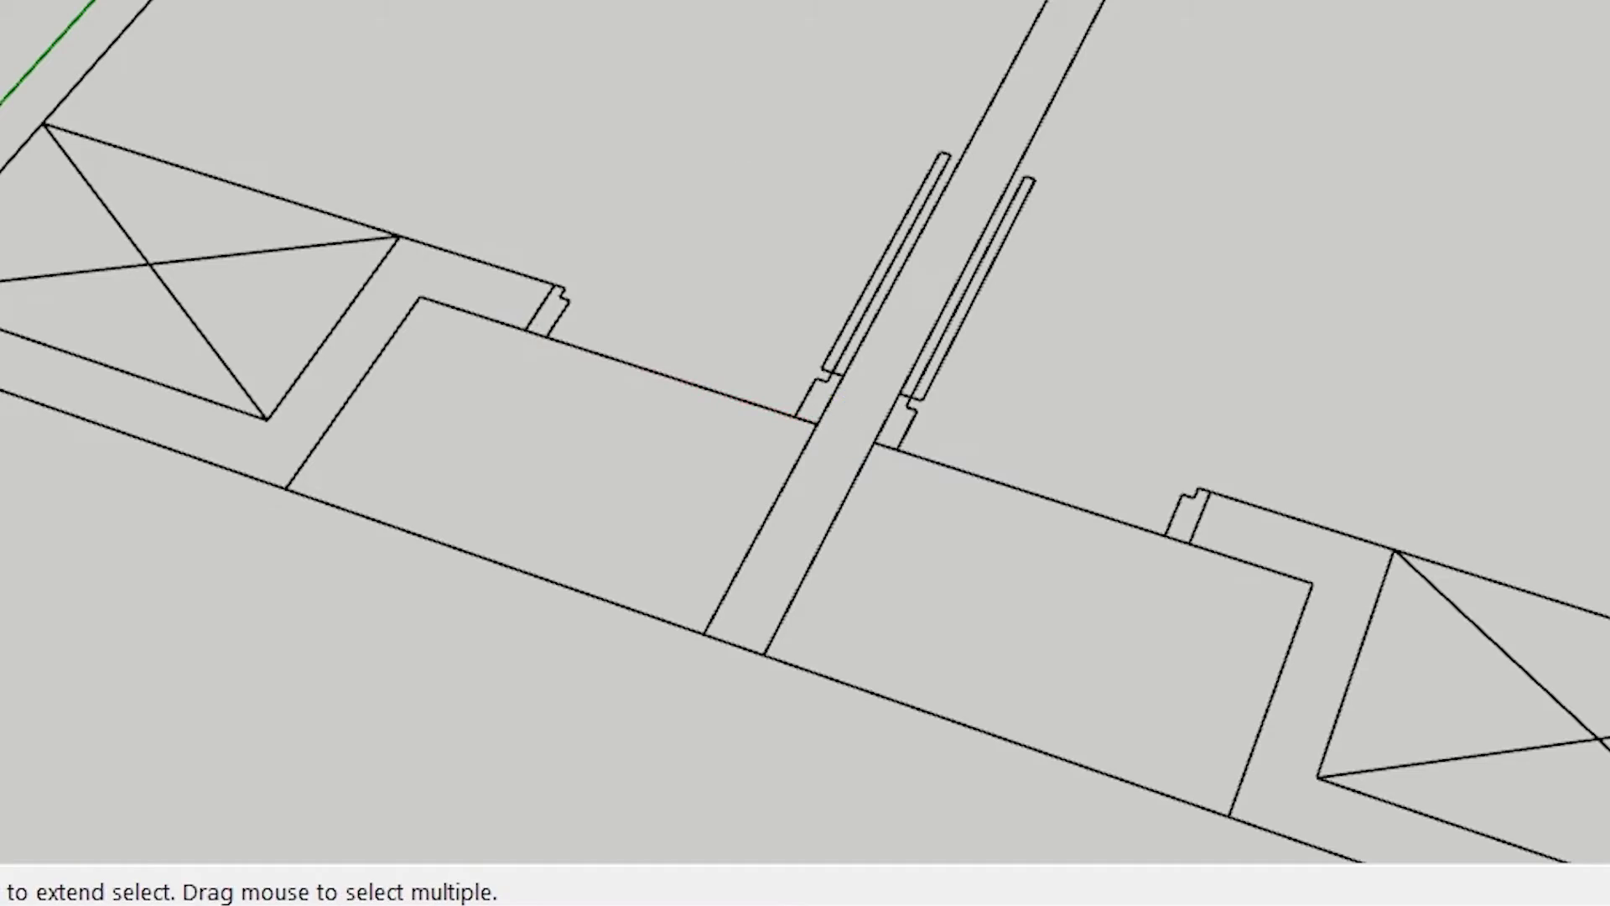
scroll(671, 269, "down", 3)
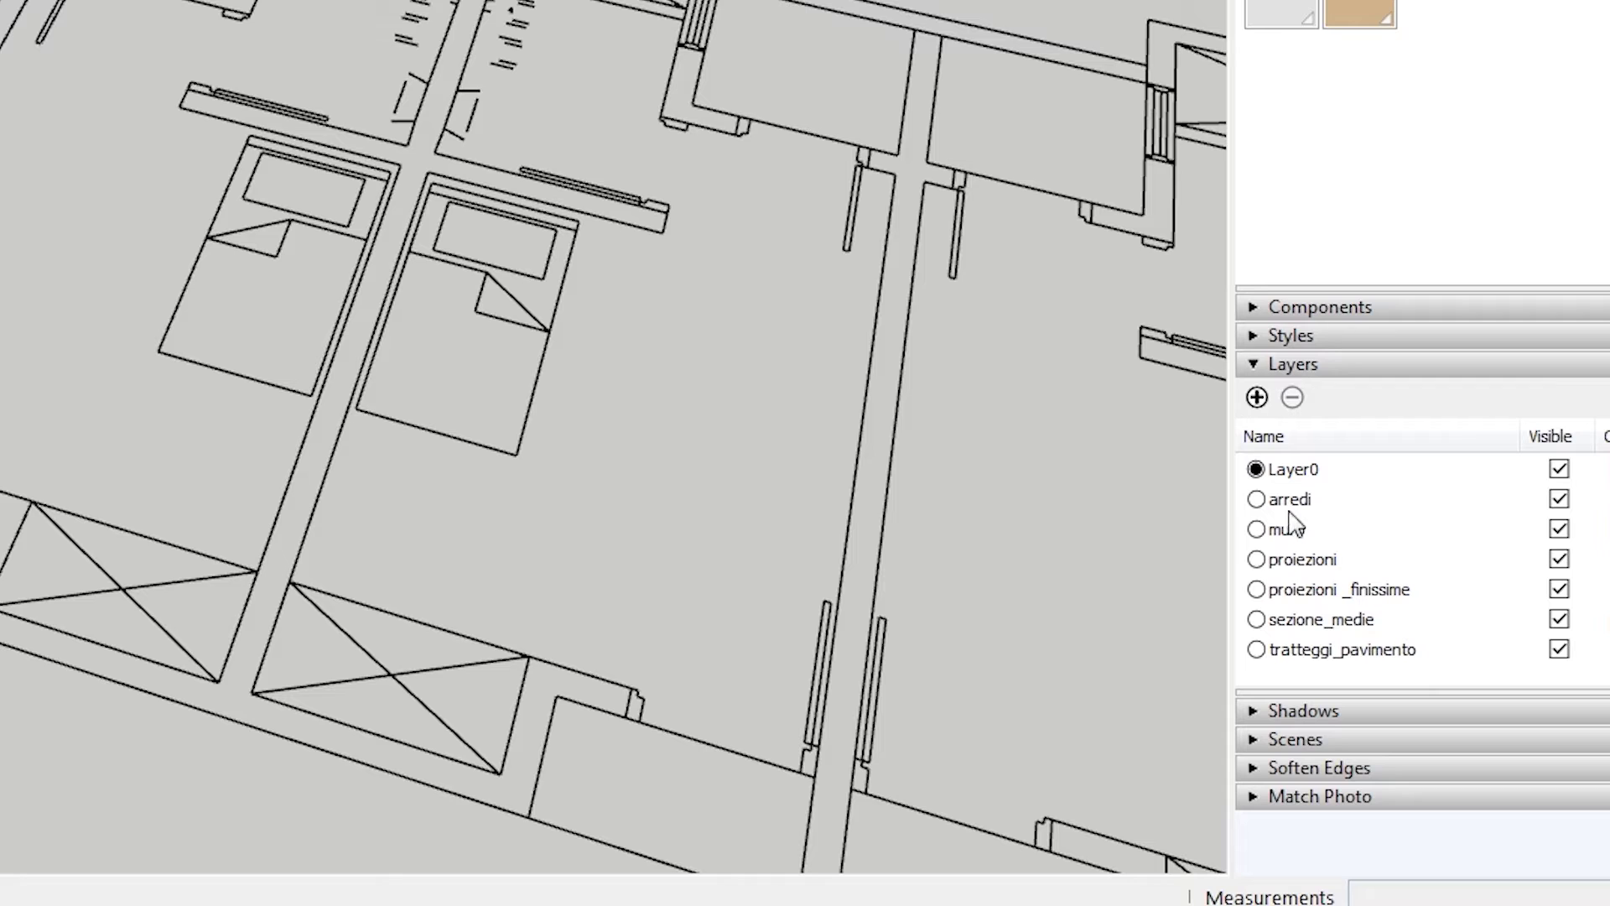
Hide the tratteggi_pavimento, sezione_medie, proiezioni _finissime and proiezioni layers.
left_click(1450, 512)
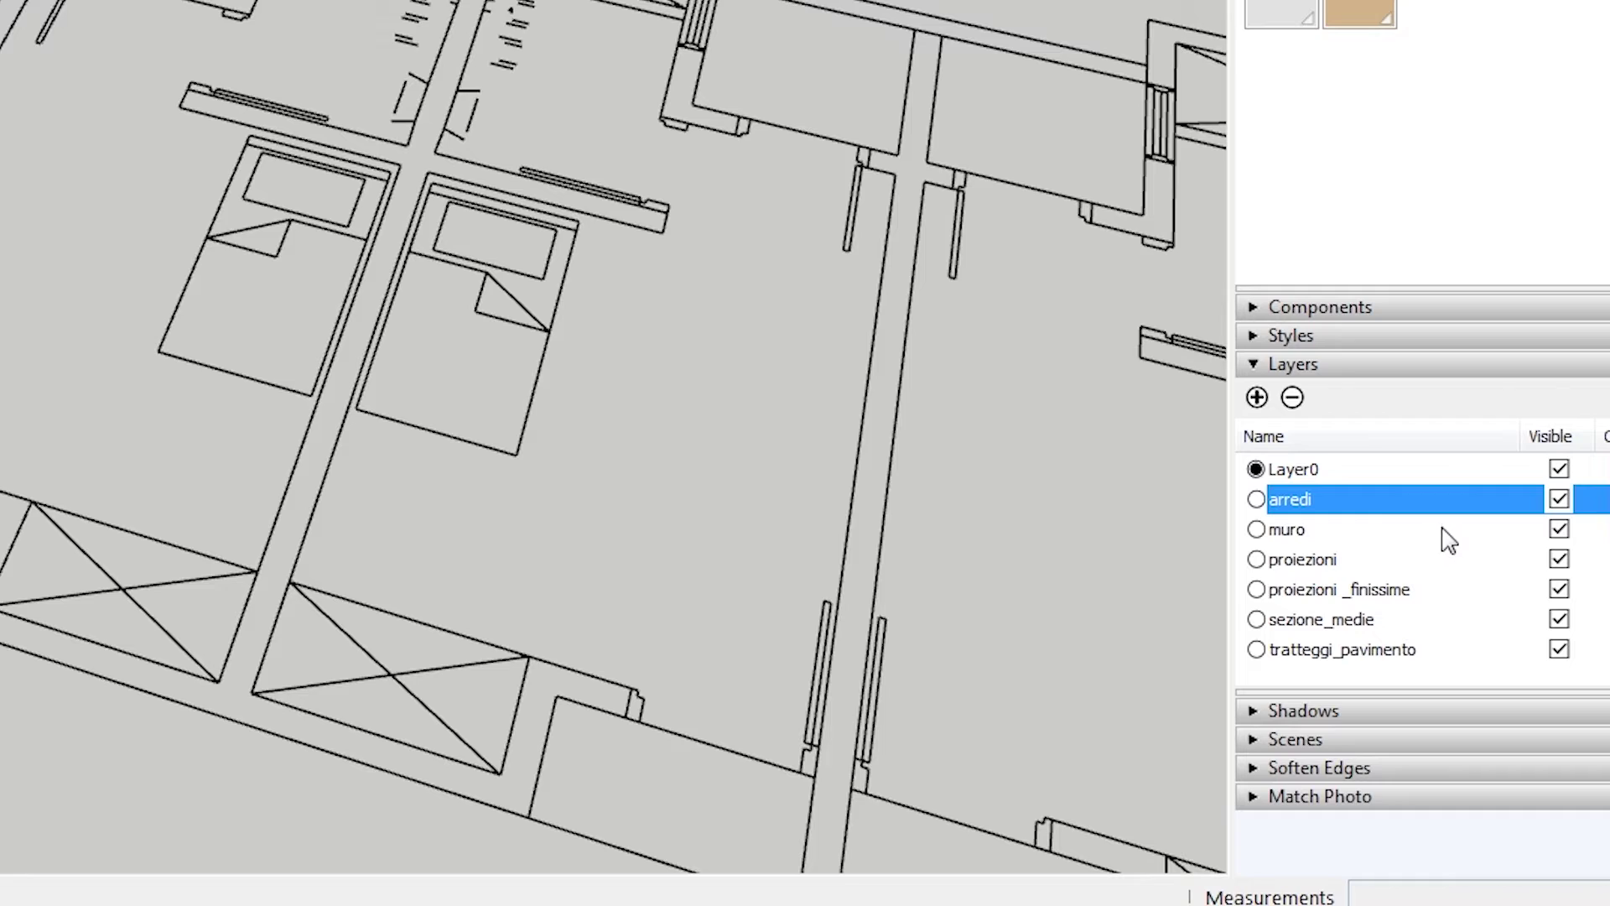
left_click(1558, 649)
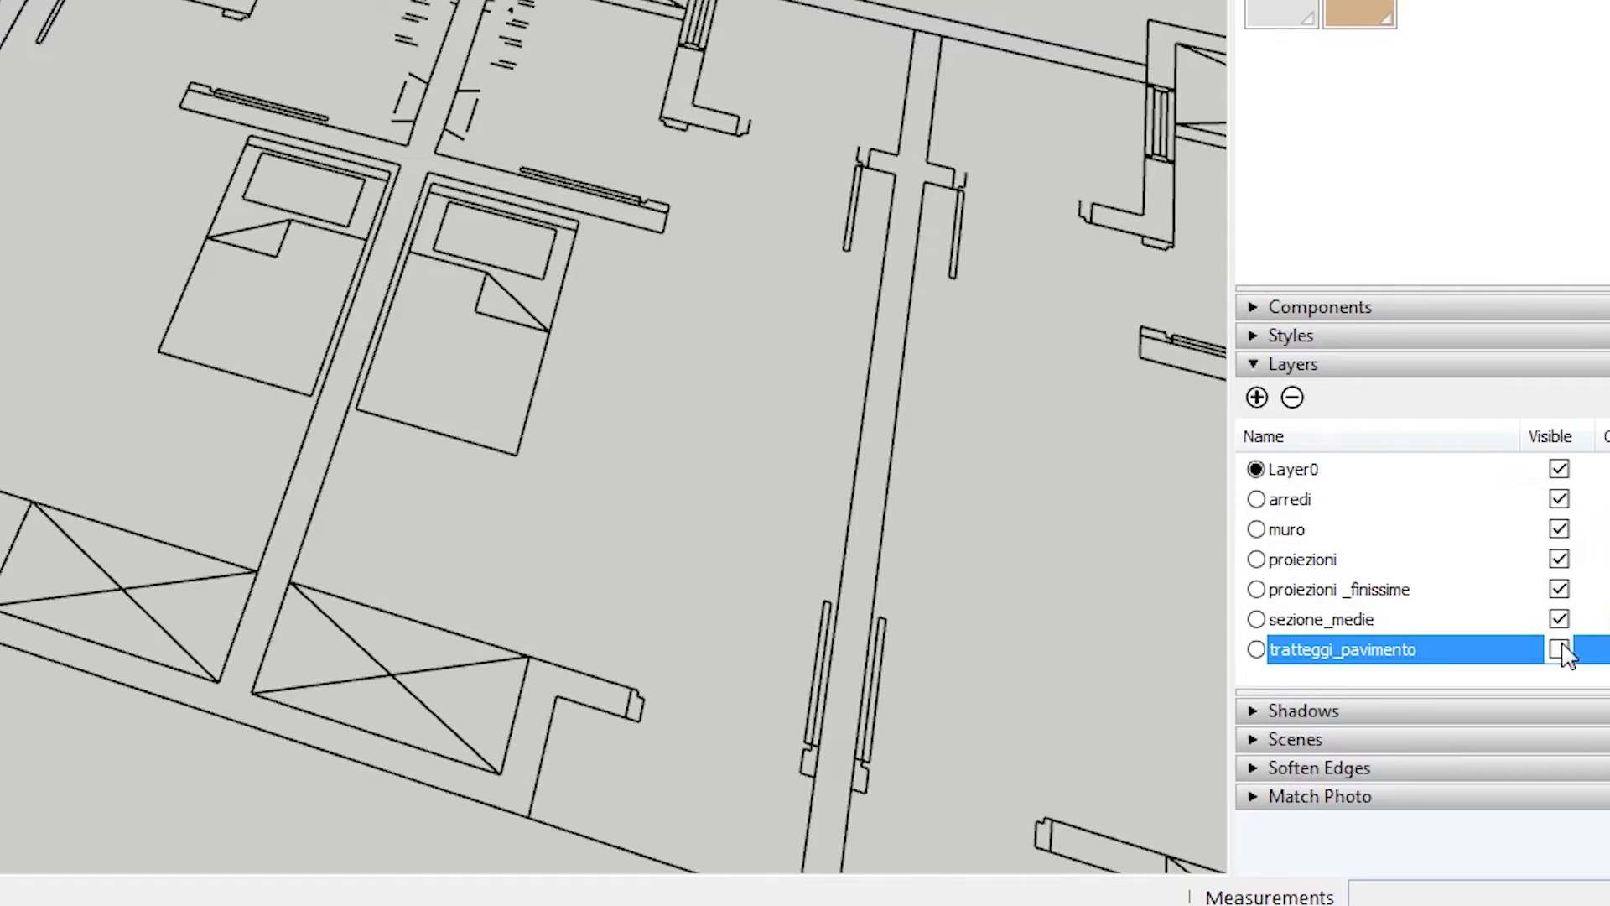
left_click(1559, 651)
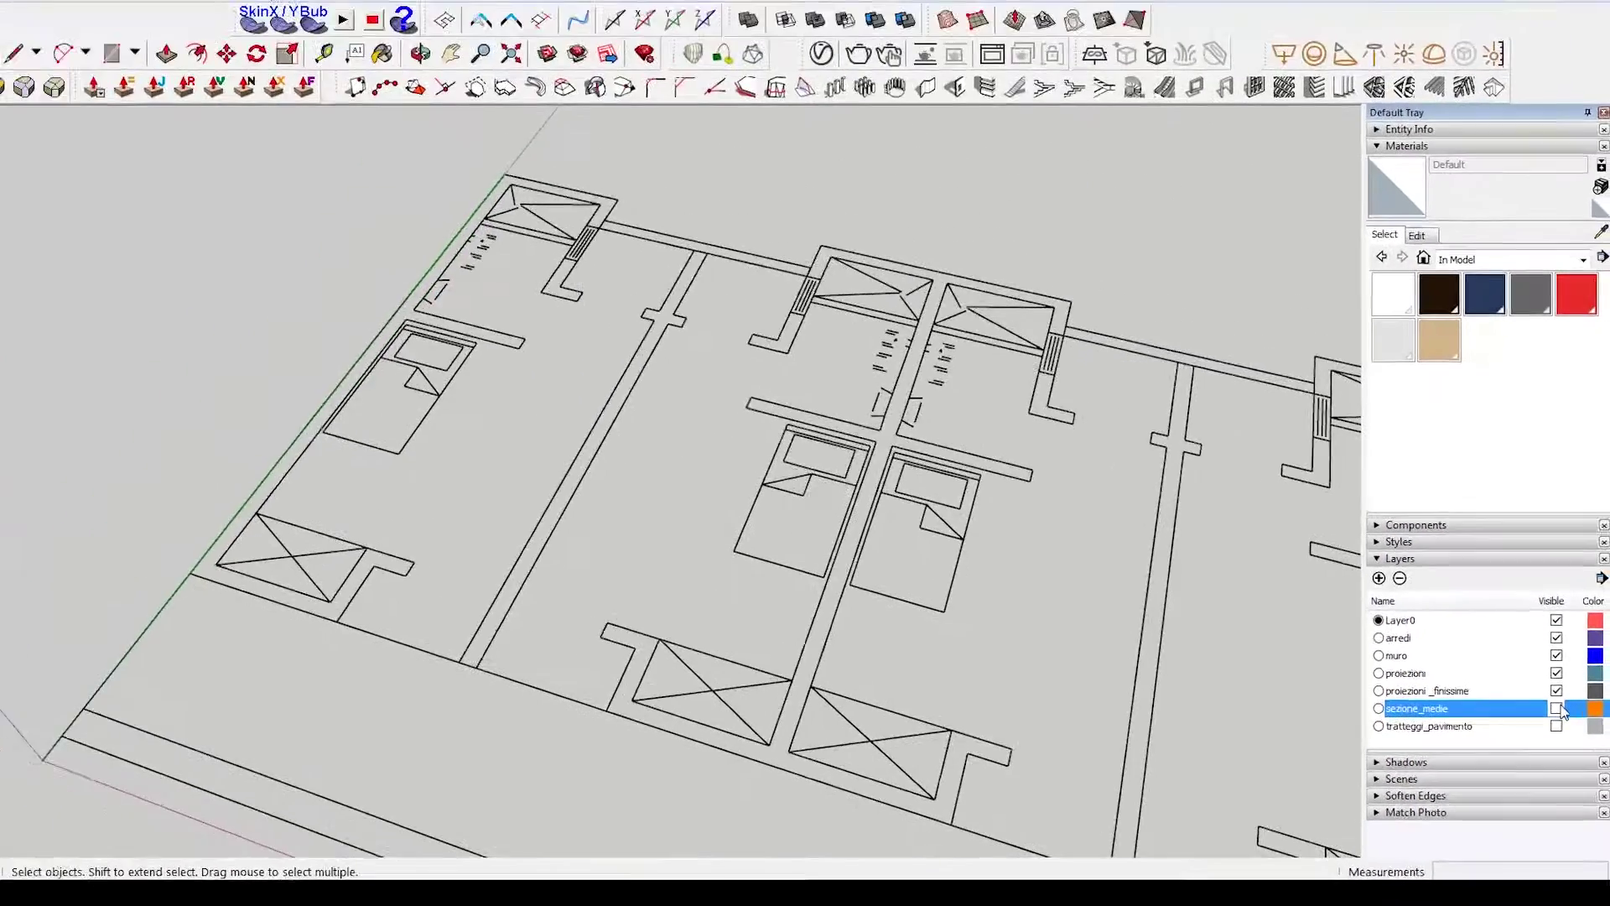
left_click(1559, 619)
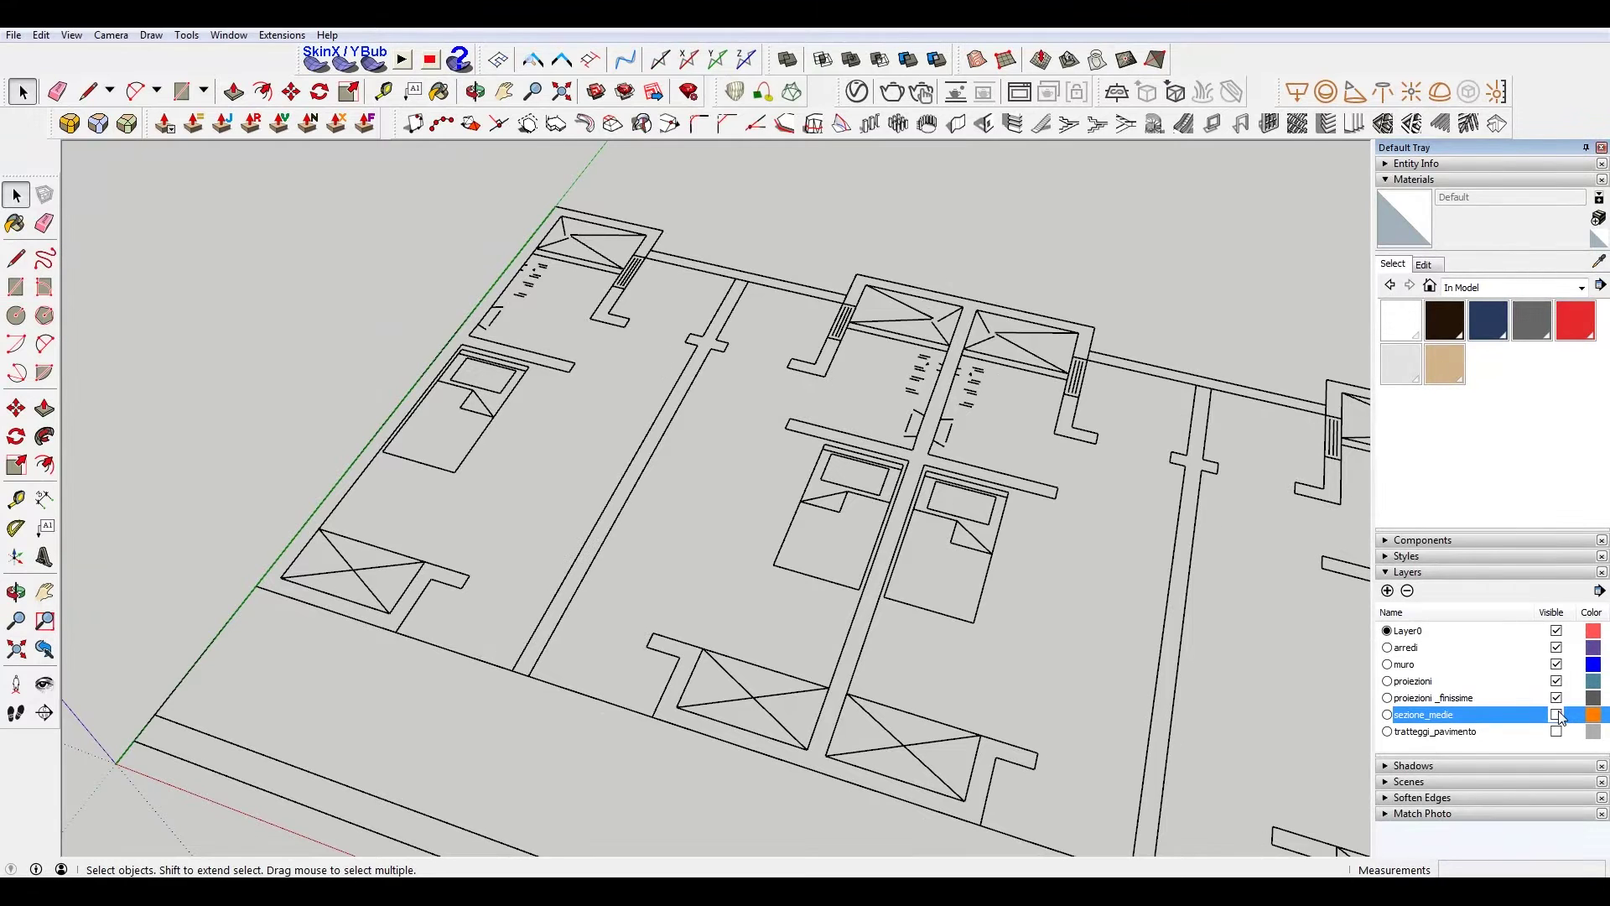
left_click(1558, 701)
left_click(1558, 699)
left_click(1557, 682)
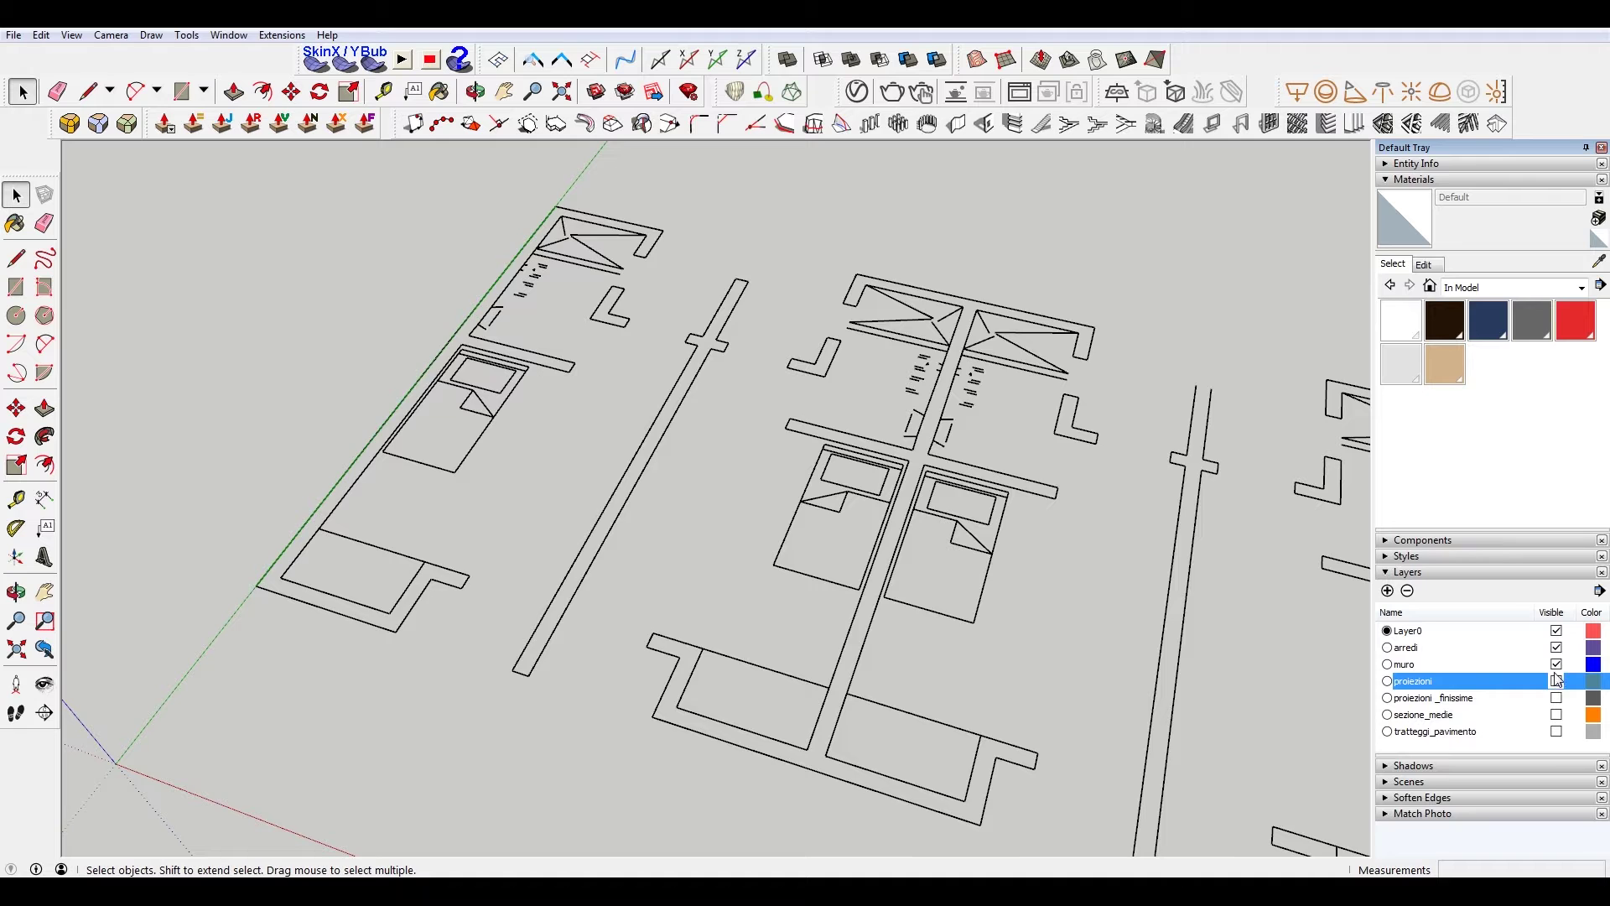
Toggle the muro layer off and back on, and hide the arredi layer.
left_click(1557, 665)
left_click(1557, 665)
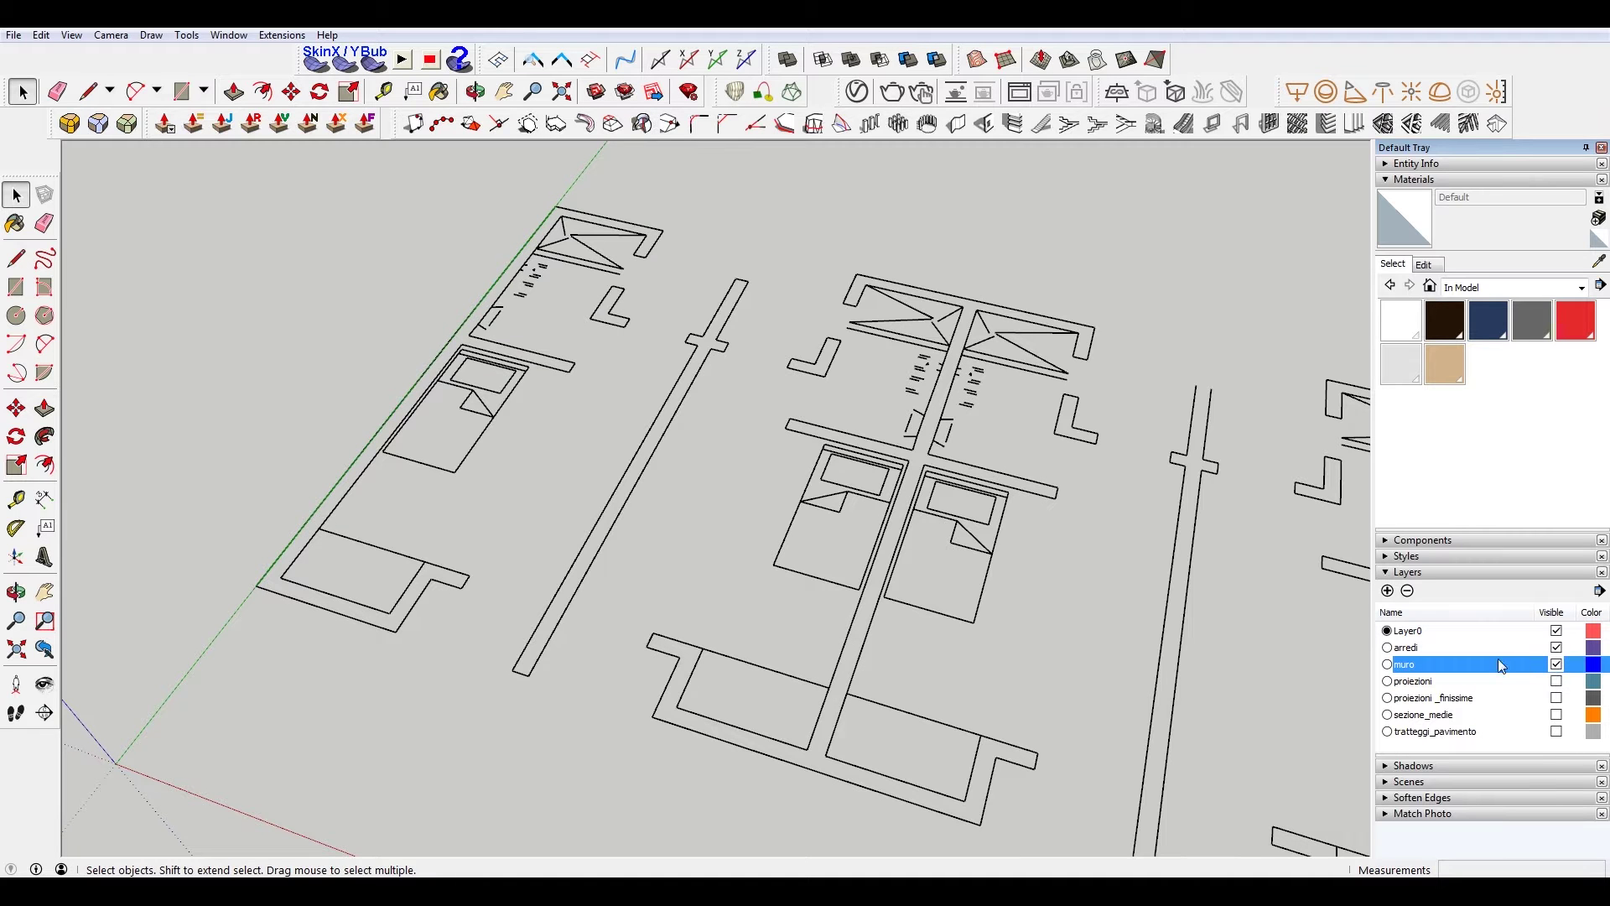
left_click(1557, 648)
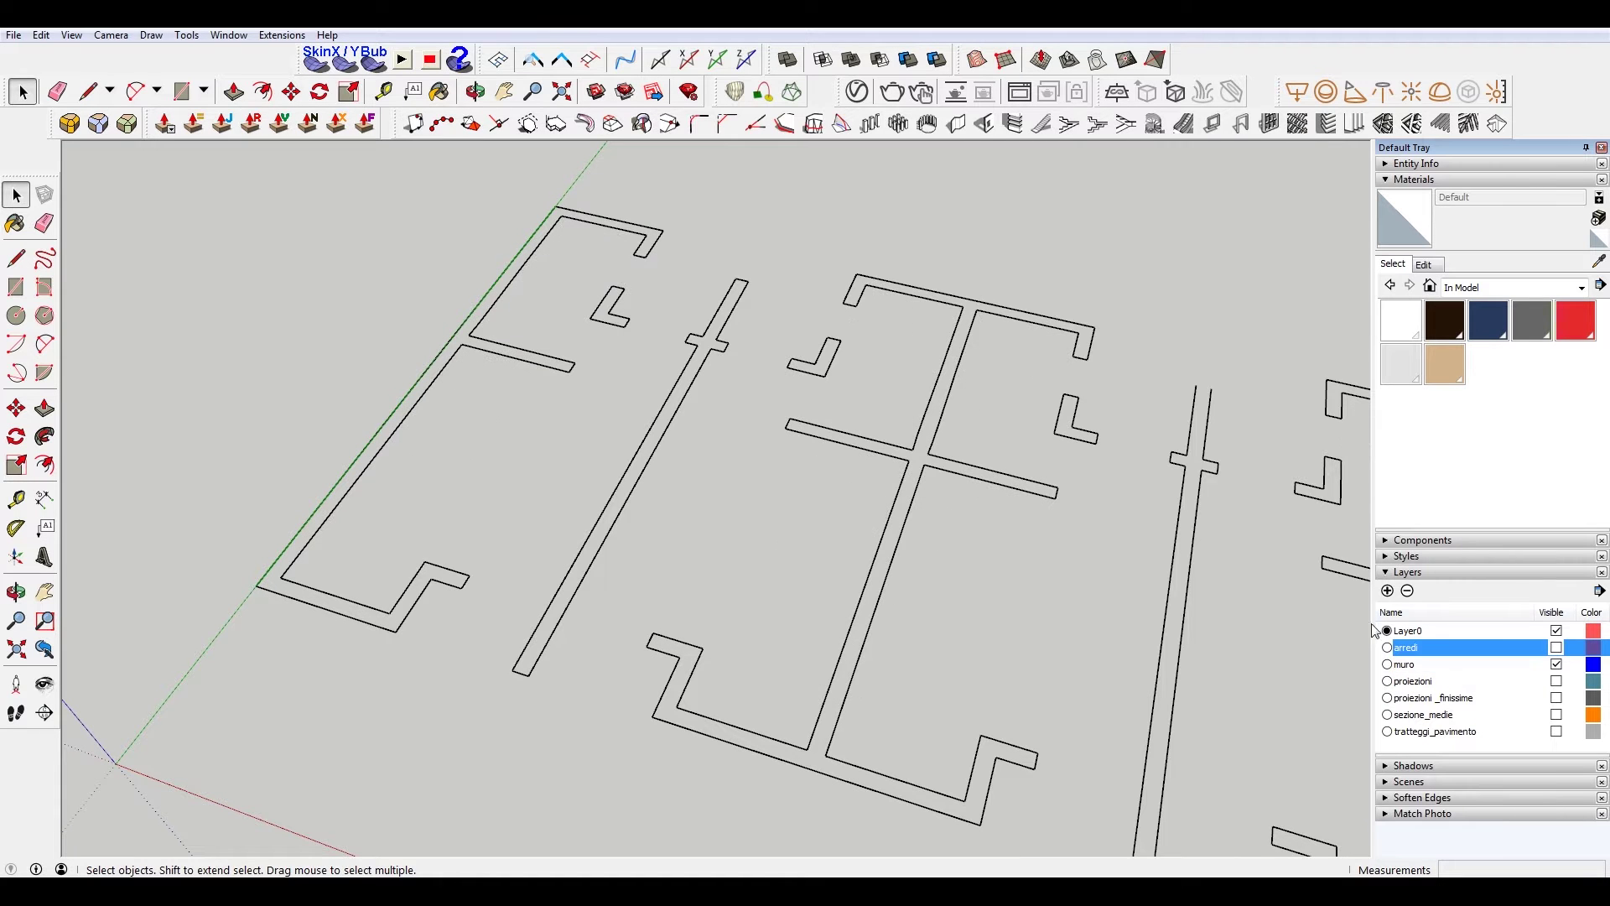
Draw a line across the open end of the easternmost dividing wall, and undo it.
middle_click_drag(1132, 534, 782, 434, "shift")
scroll(782, 435, "down", 6)
scroll(936, 495, "up", 3)
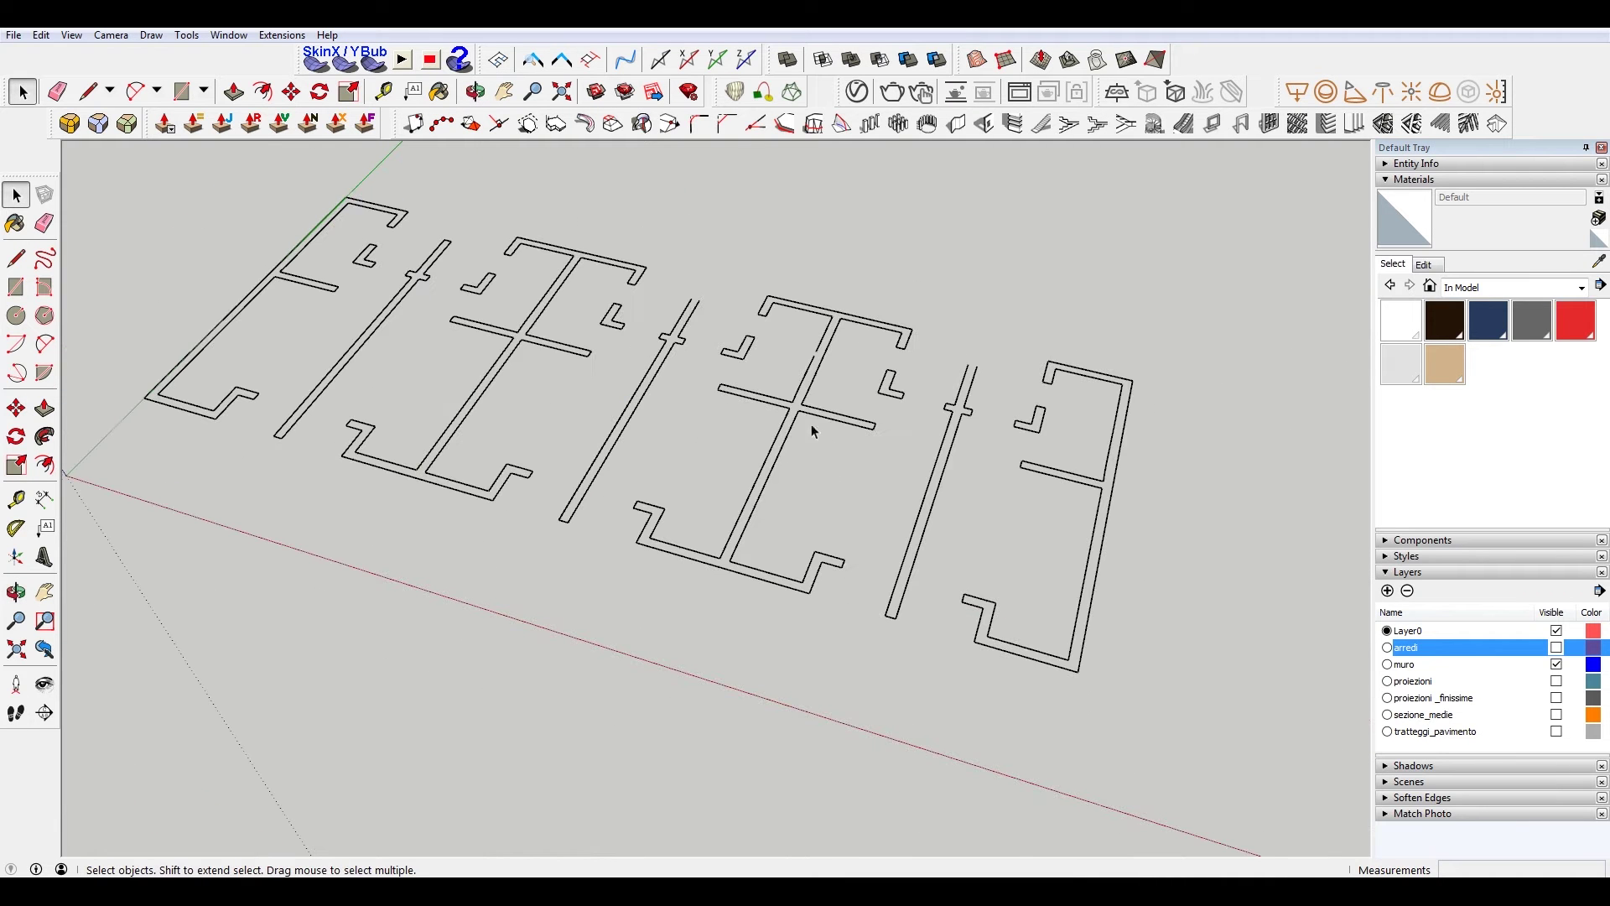
scroll(976, 379, "up", 2)
key("l")
left_click(966, 365)
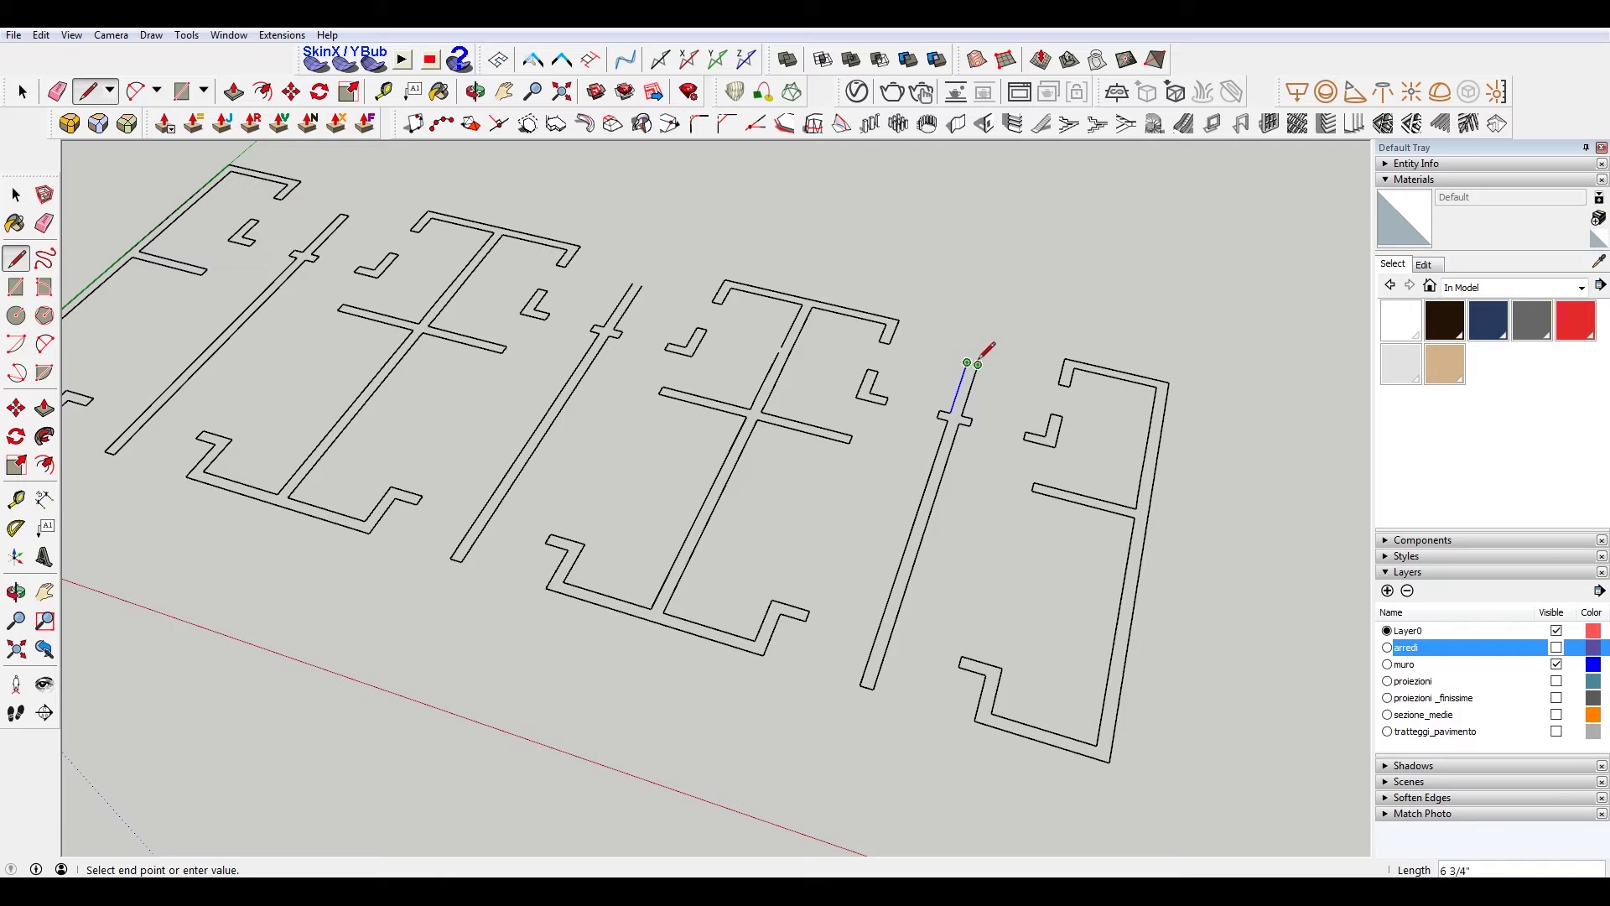
left_click(977, 364)
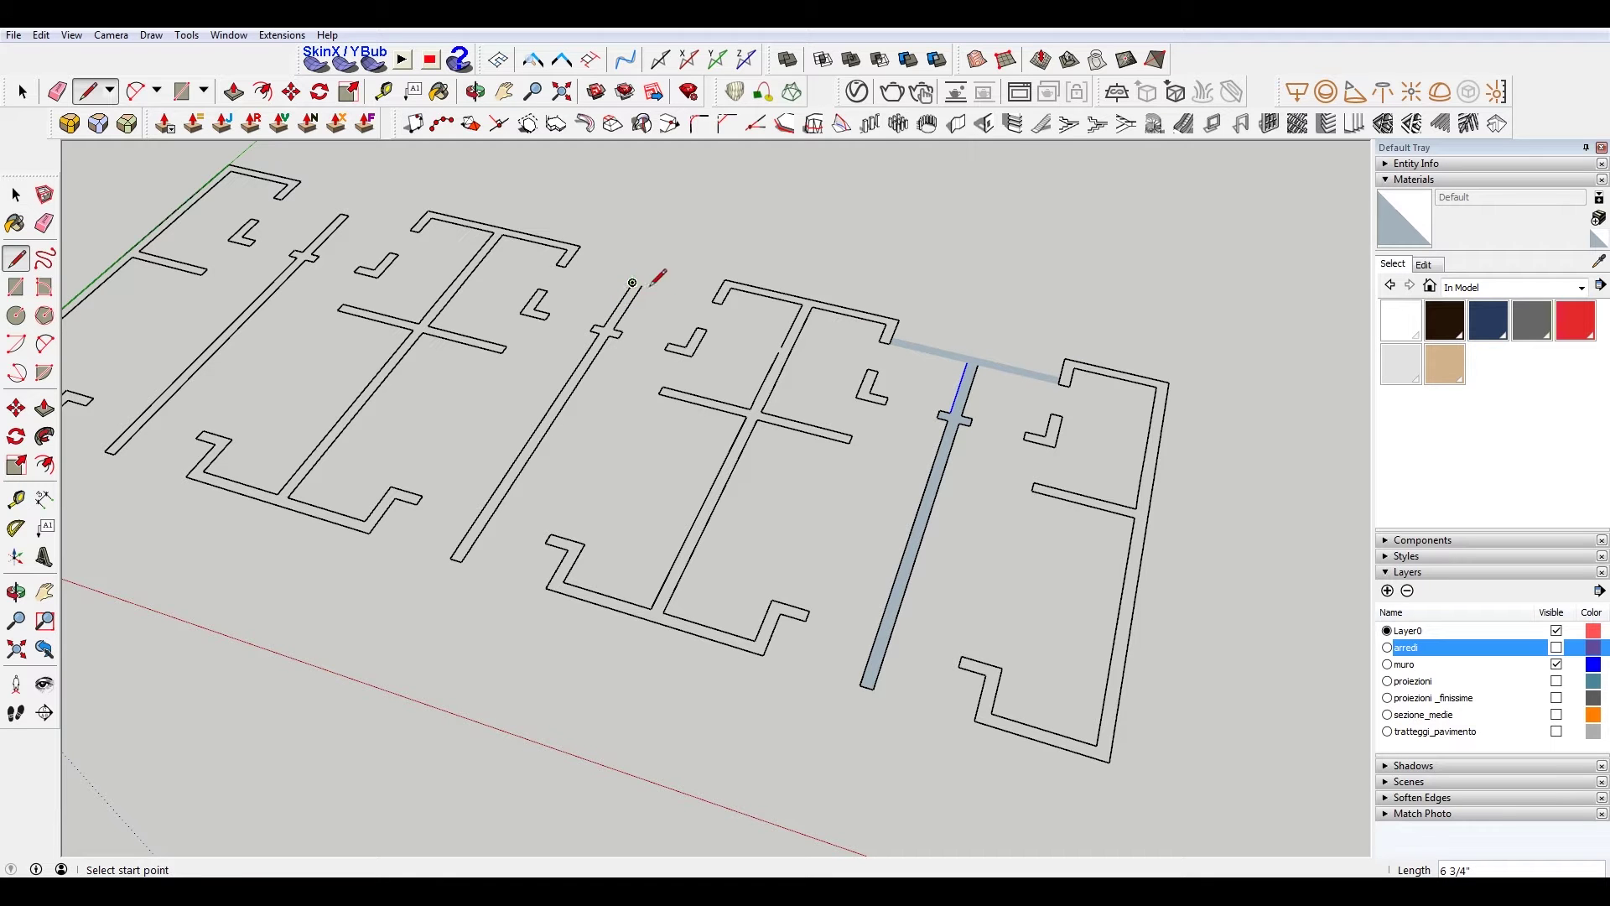
key("space")
key("ctrl+z")
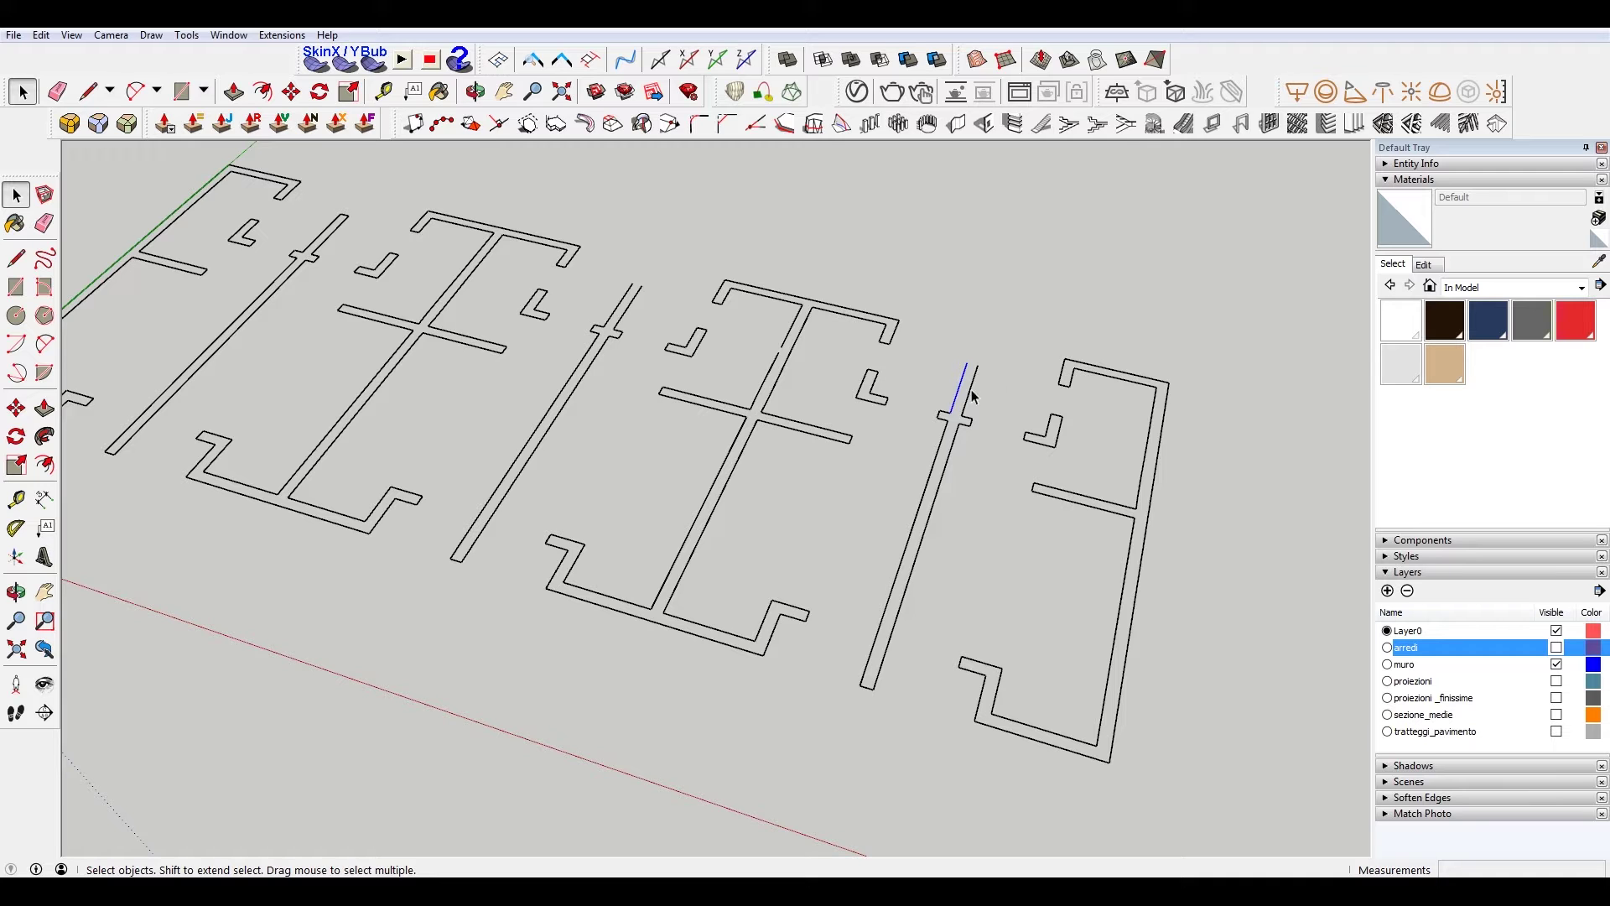
left_click(1004, 419)
Delete the arredi layer together with its contents after briefly toggling its visibility.
left_click(1557, 649)
left_click(1559, 651)
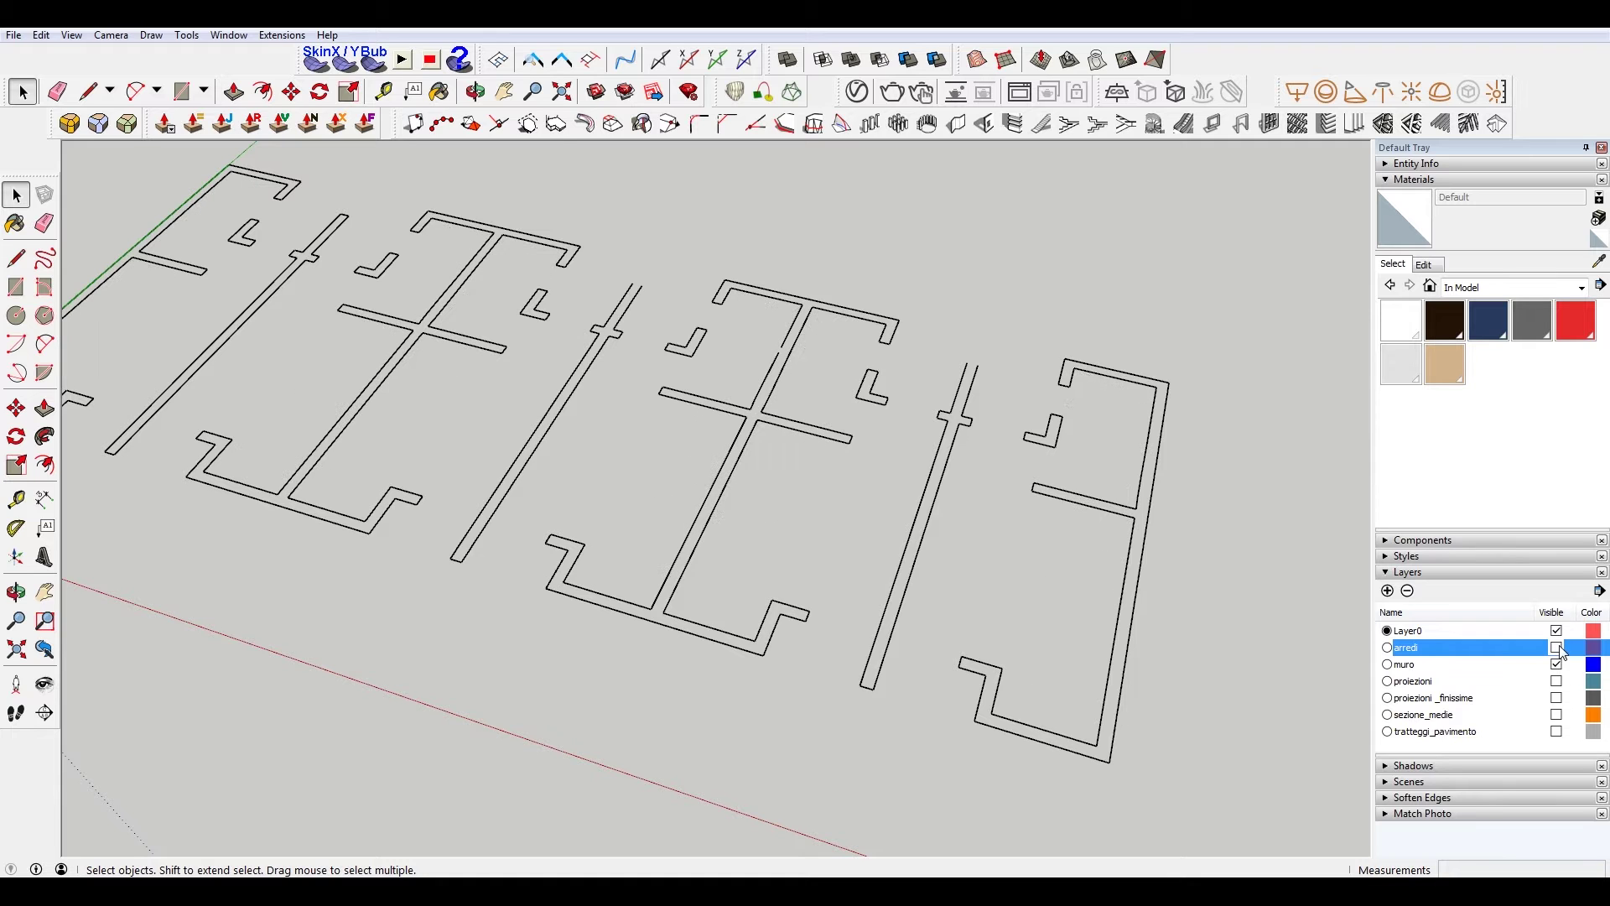
left_click(1410, 592)
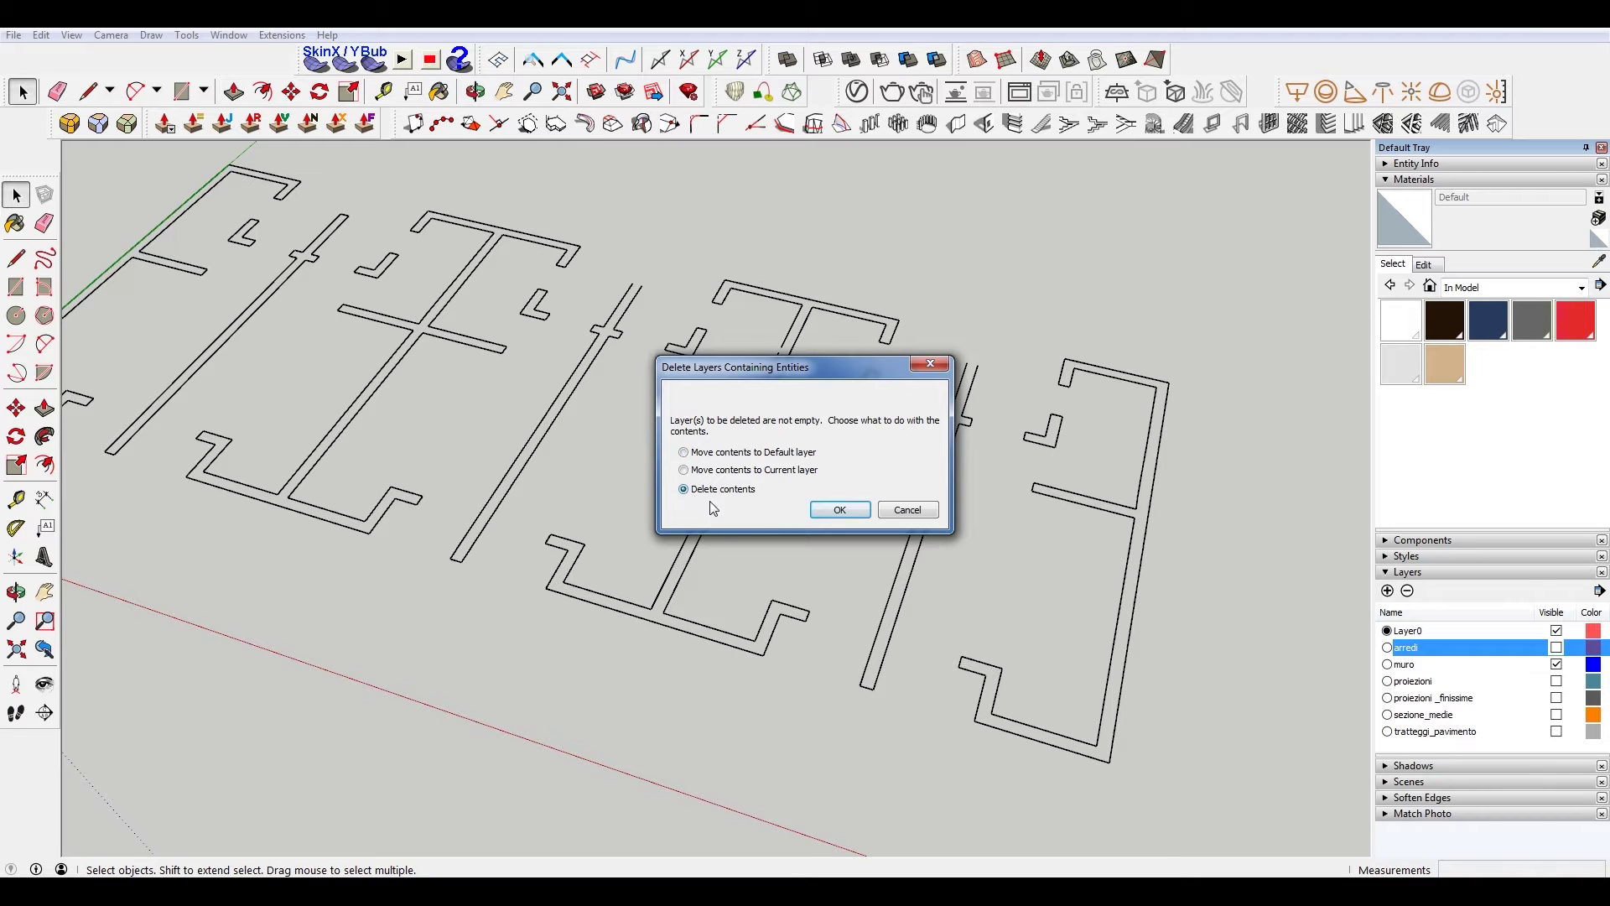
left_click(840, 511)
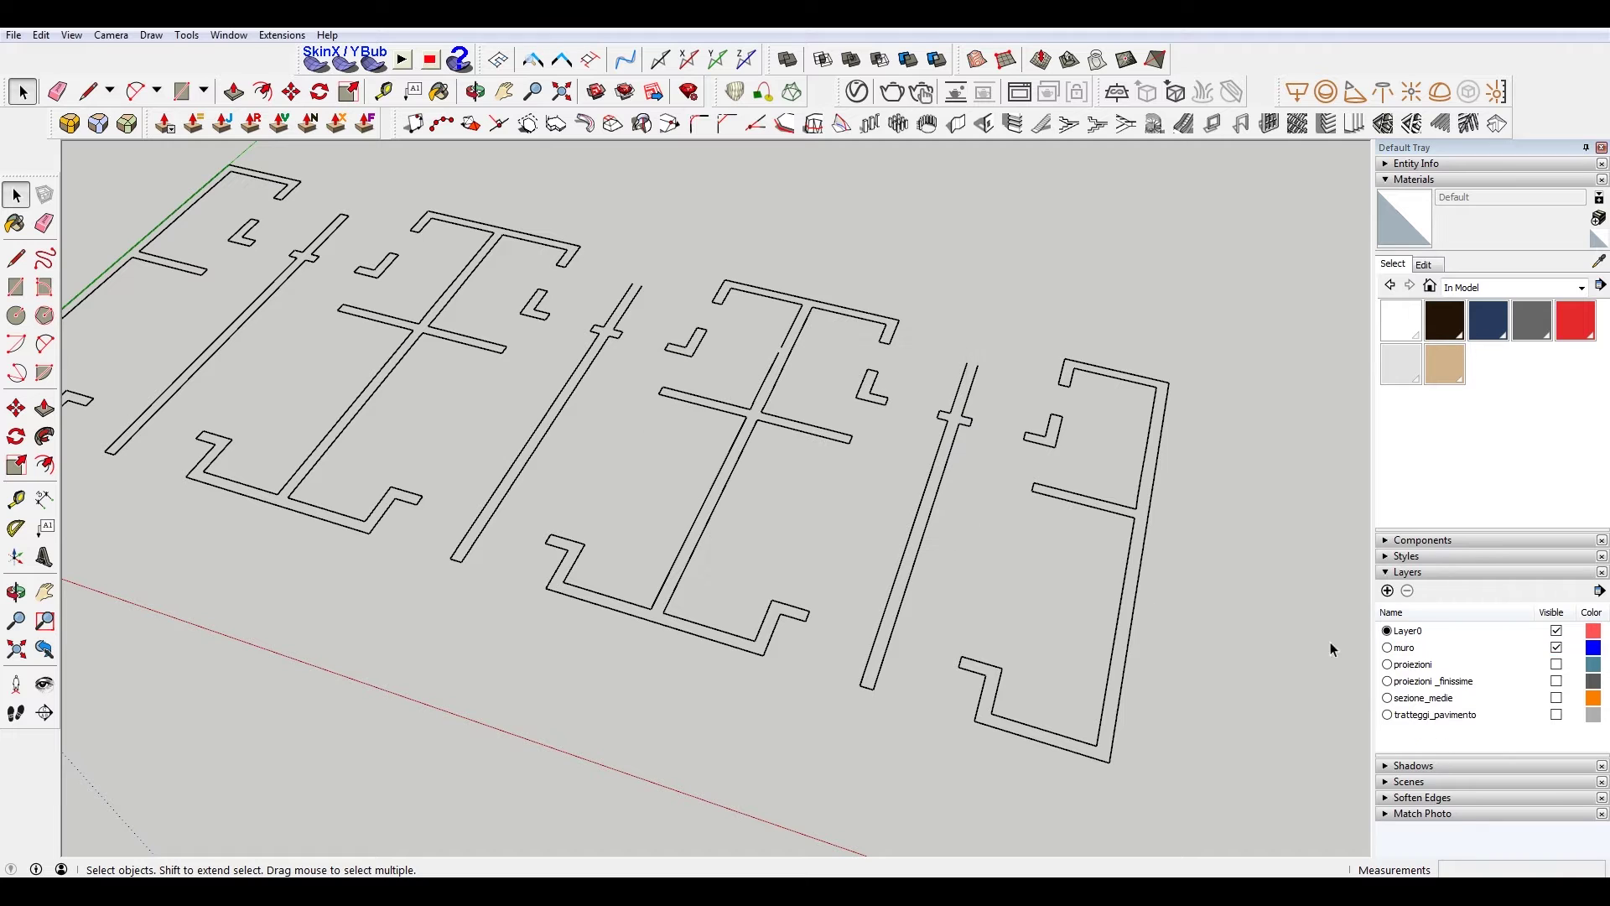
Delete the proiezioni, proiezioni _finissime, sezione_medie and tratteggi_pavimento layers together with their contents.
left_click(1441, 664)
left_click(1446, 718, "shift")
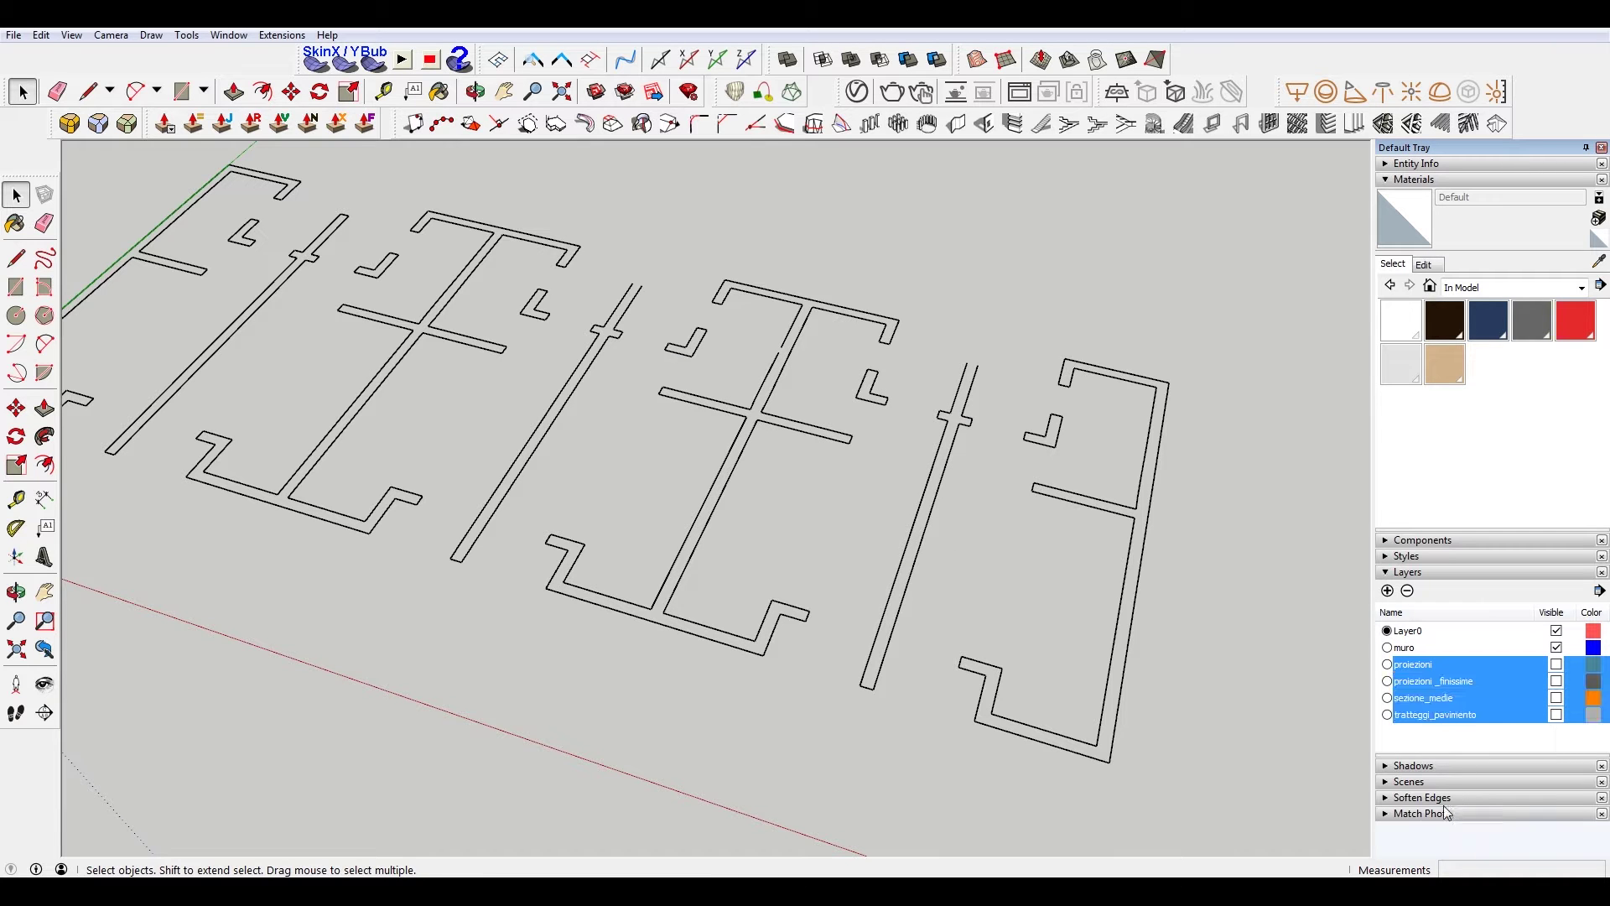
left_click(1408, 591)
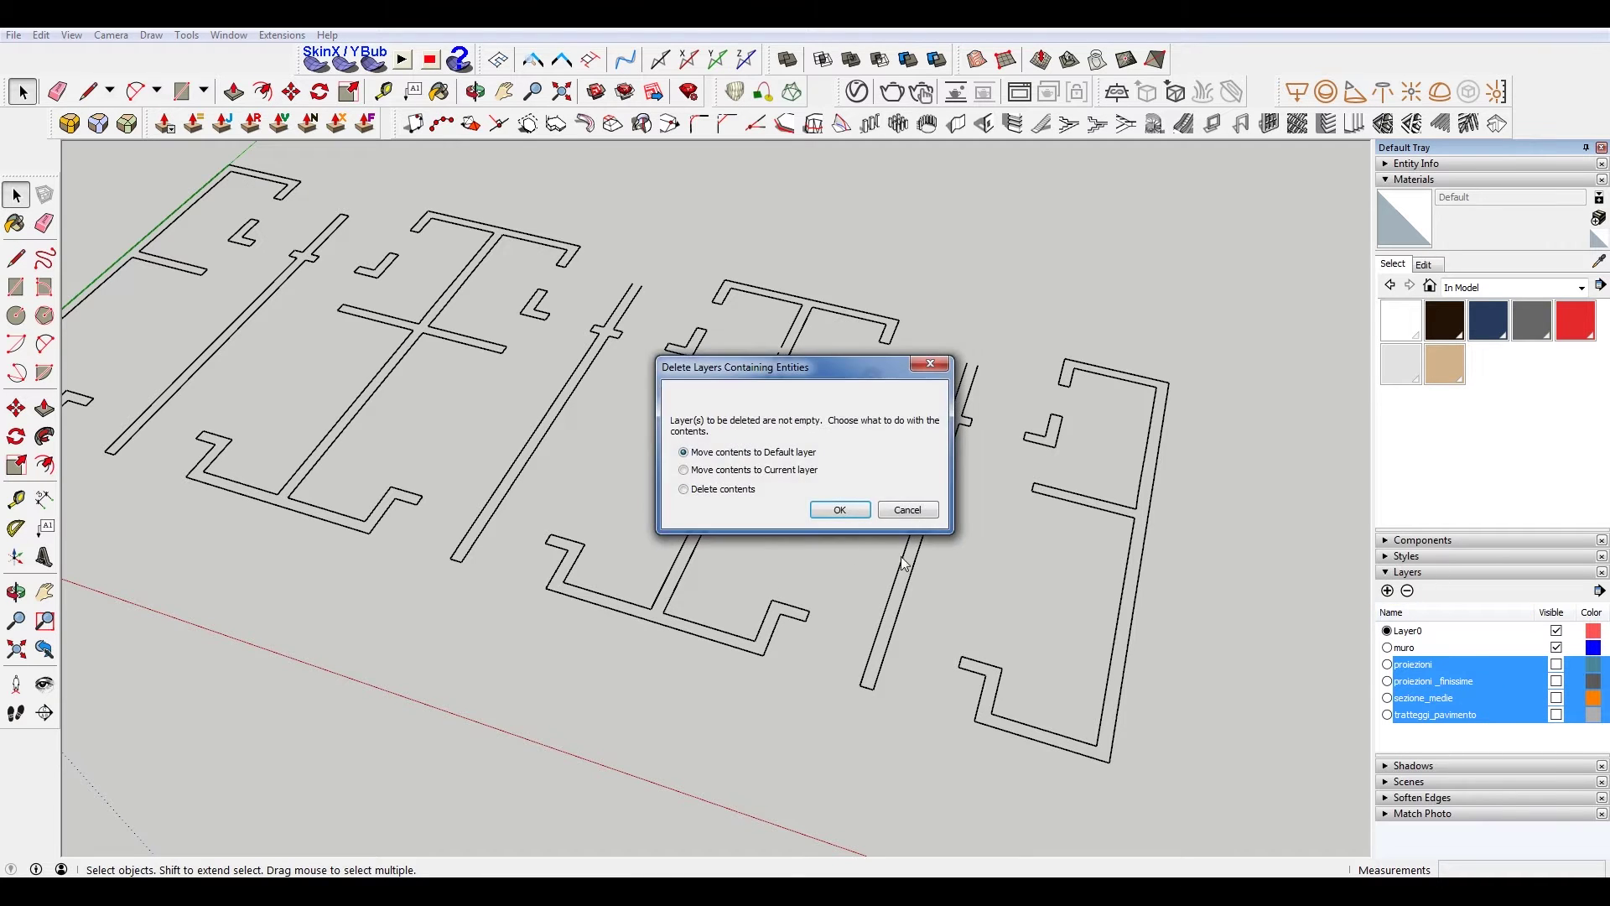
left_click(839, 510)
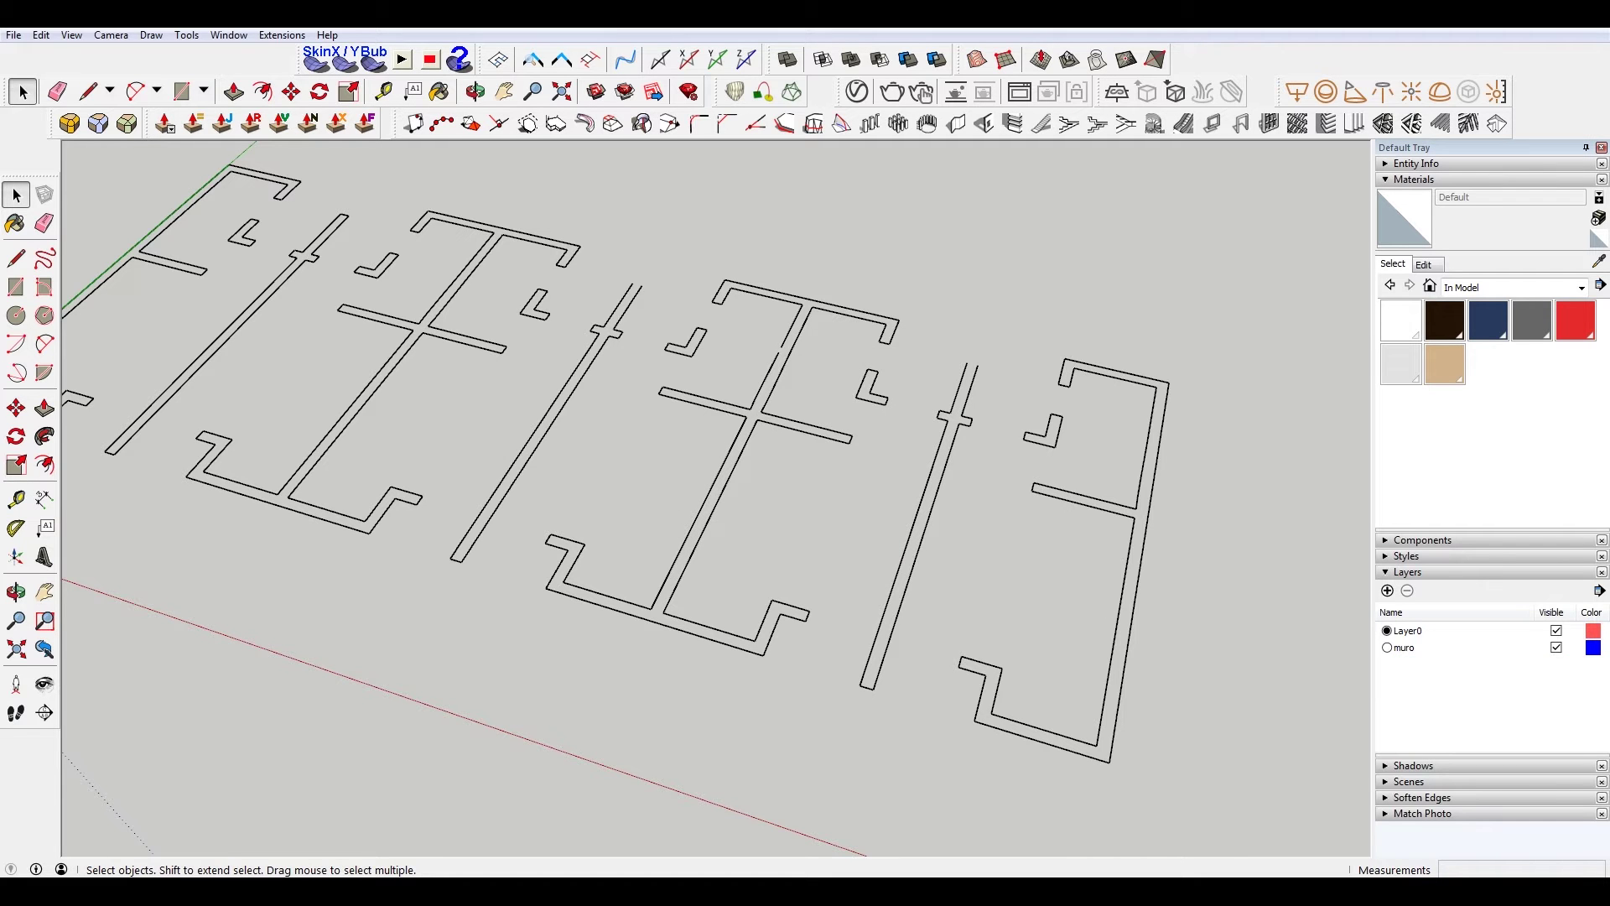
Delete the muro layer and move its contents to the default layer.
left_click(1421, 651)
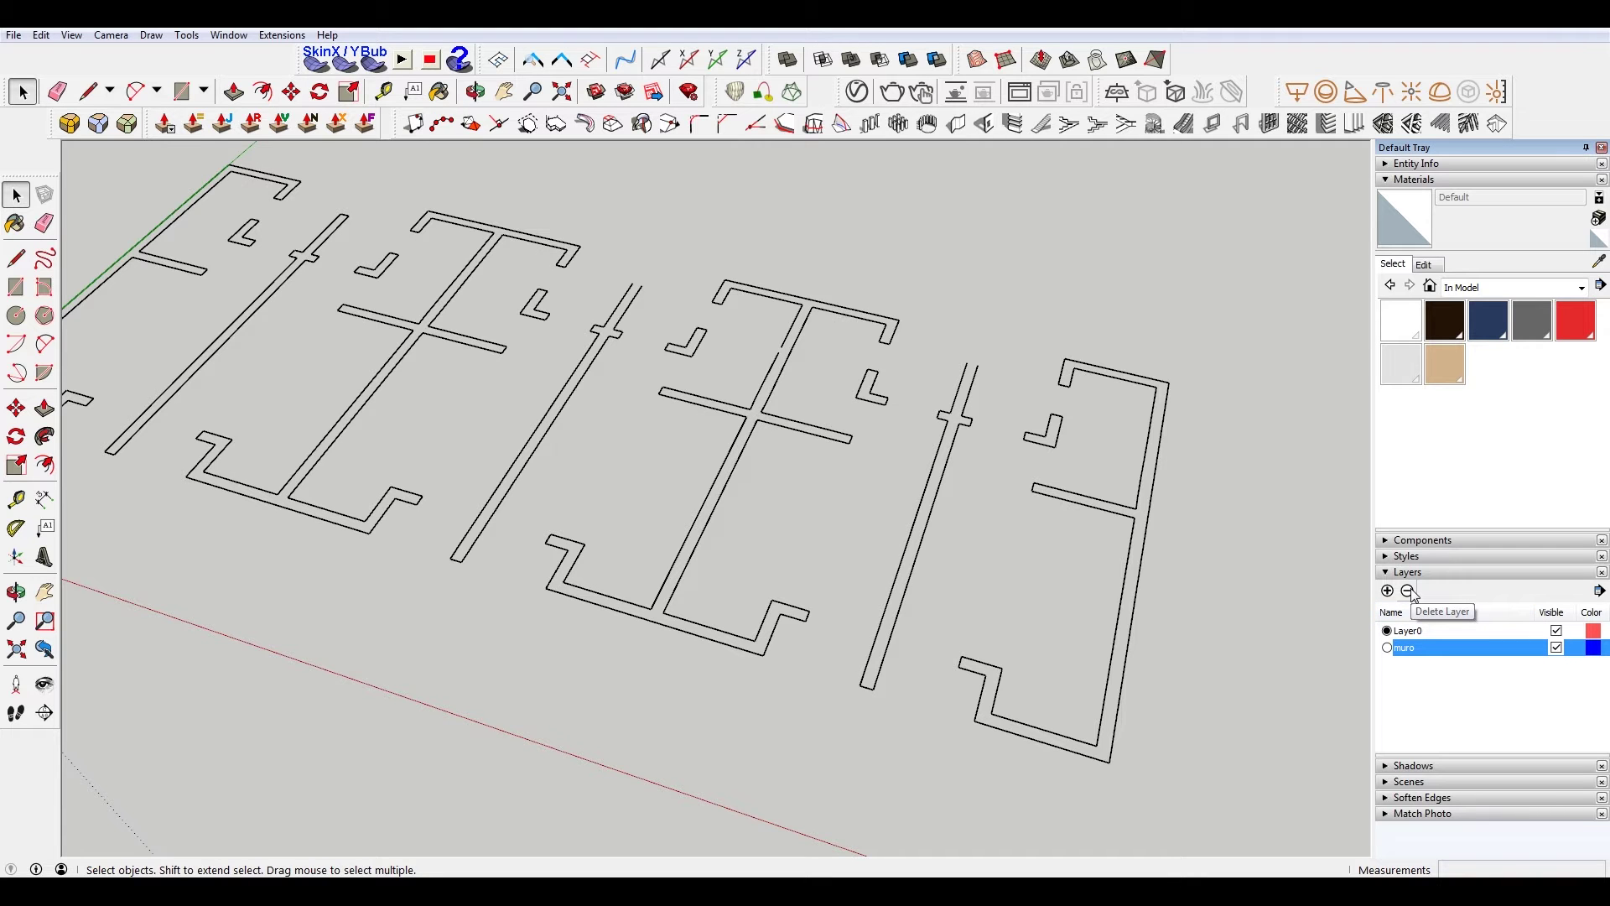
left_click(1412, 592)
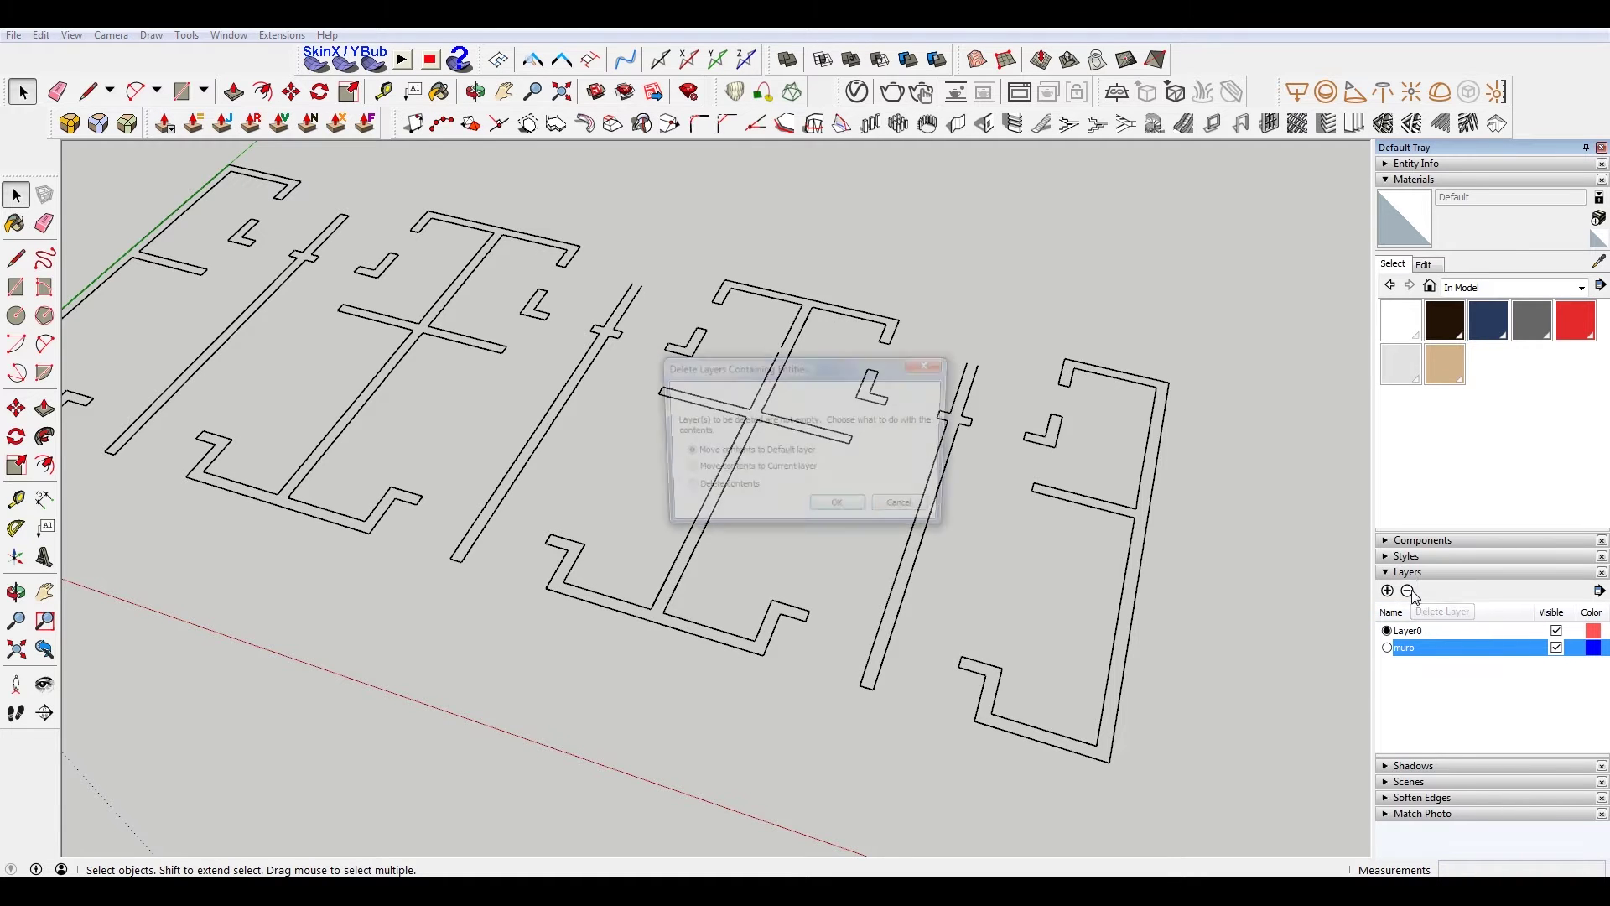
left_click(834, 511)
Close the open ends of the two unfilled dividing walls with lines, the easternmost one about 6 3/4" long.
scroll(582, 428, "down", 4)
middle_click_drag(582, 429, 736, 493)
scroll(223, 448, "up", 4)
middle_click_drag(577, 371, 963, 511)
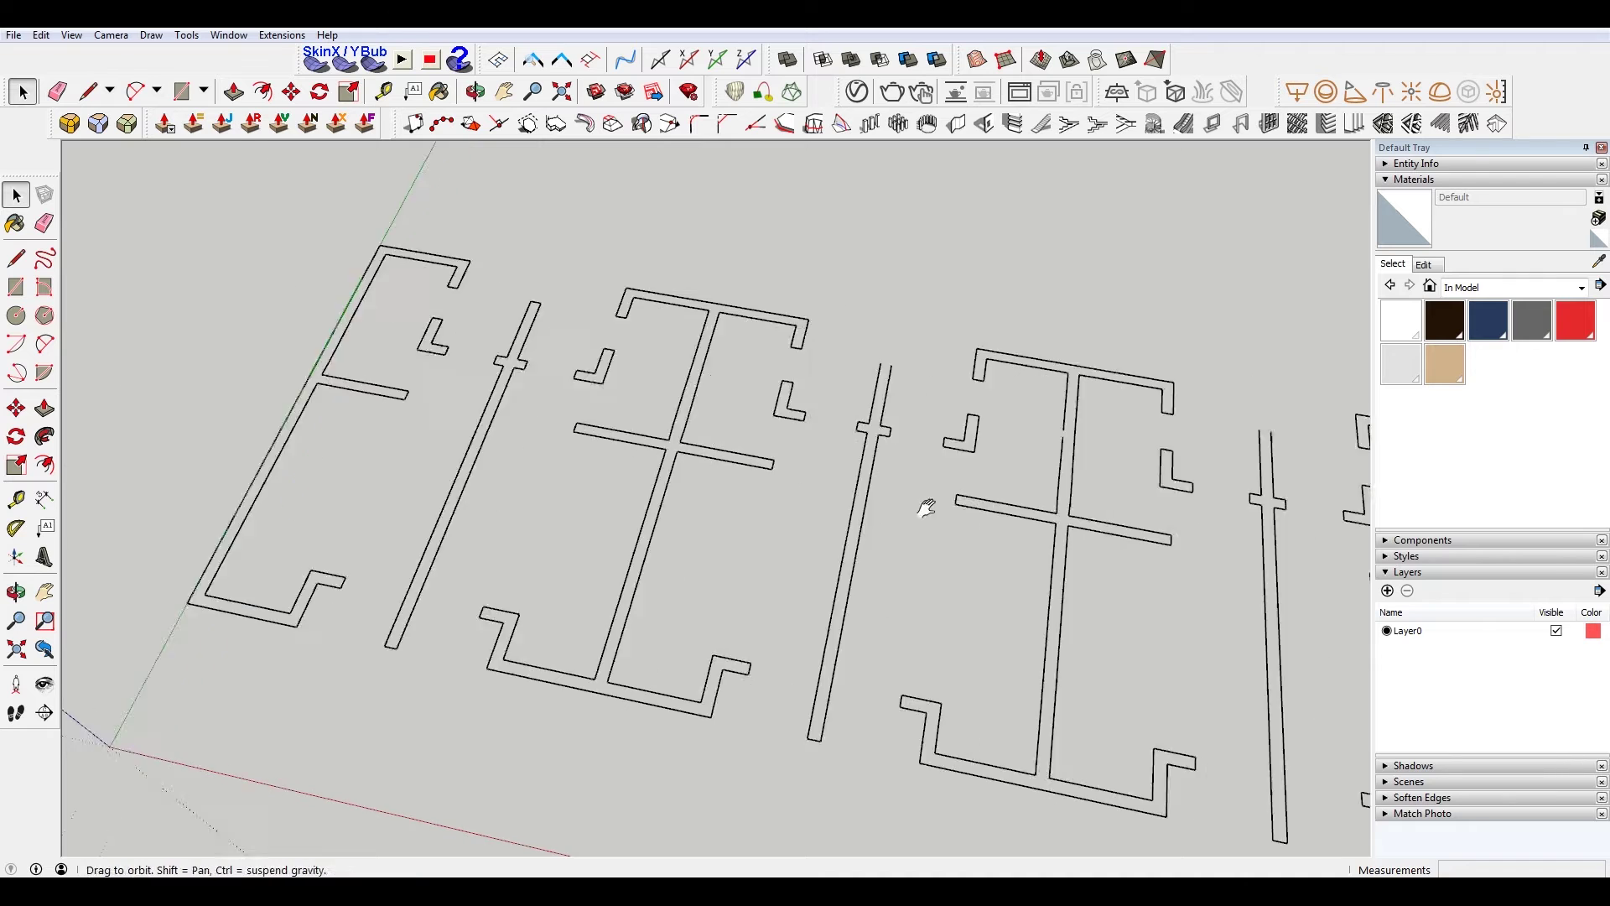
scroll(733, 456, "up", 2)
key("l")
left_click(689, 316)
left_click(699, 317)
left_click(1059, 379)
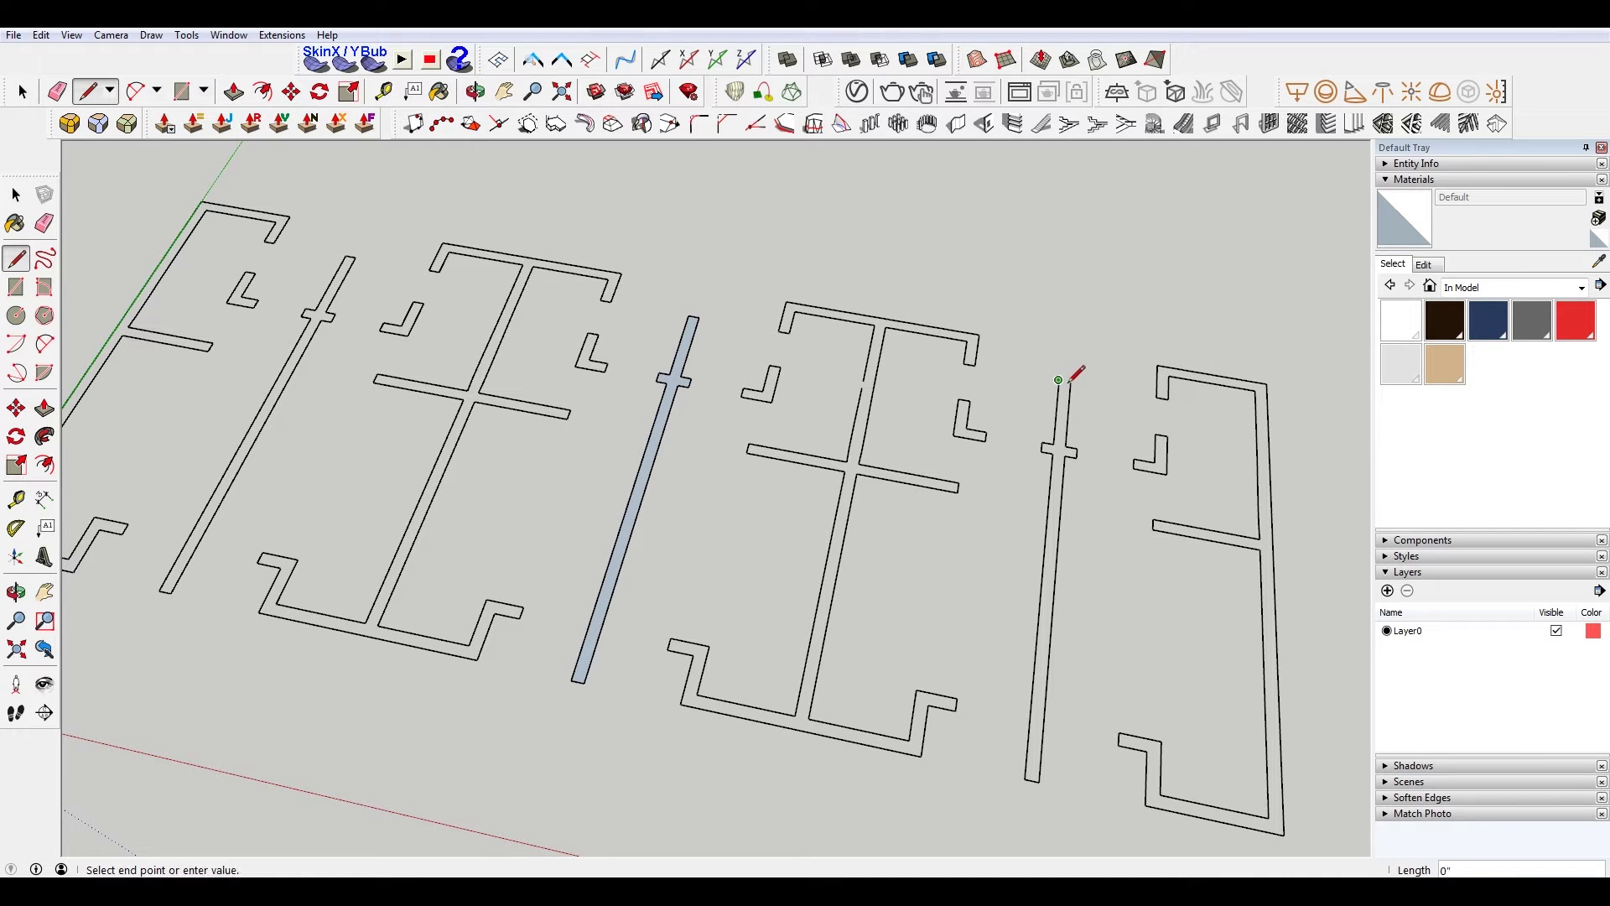
left_click(1071, 381)
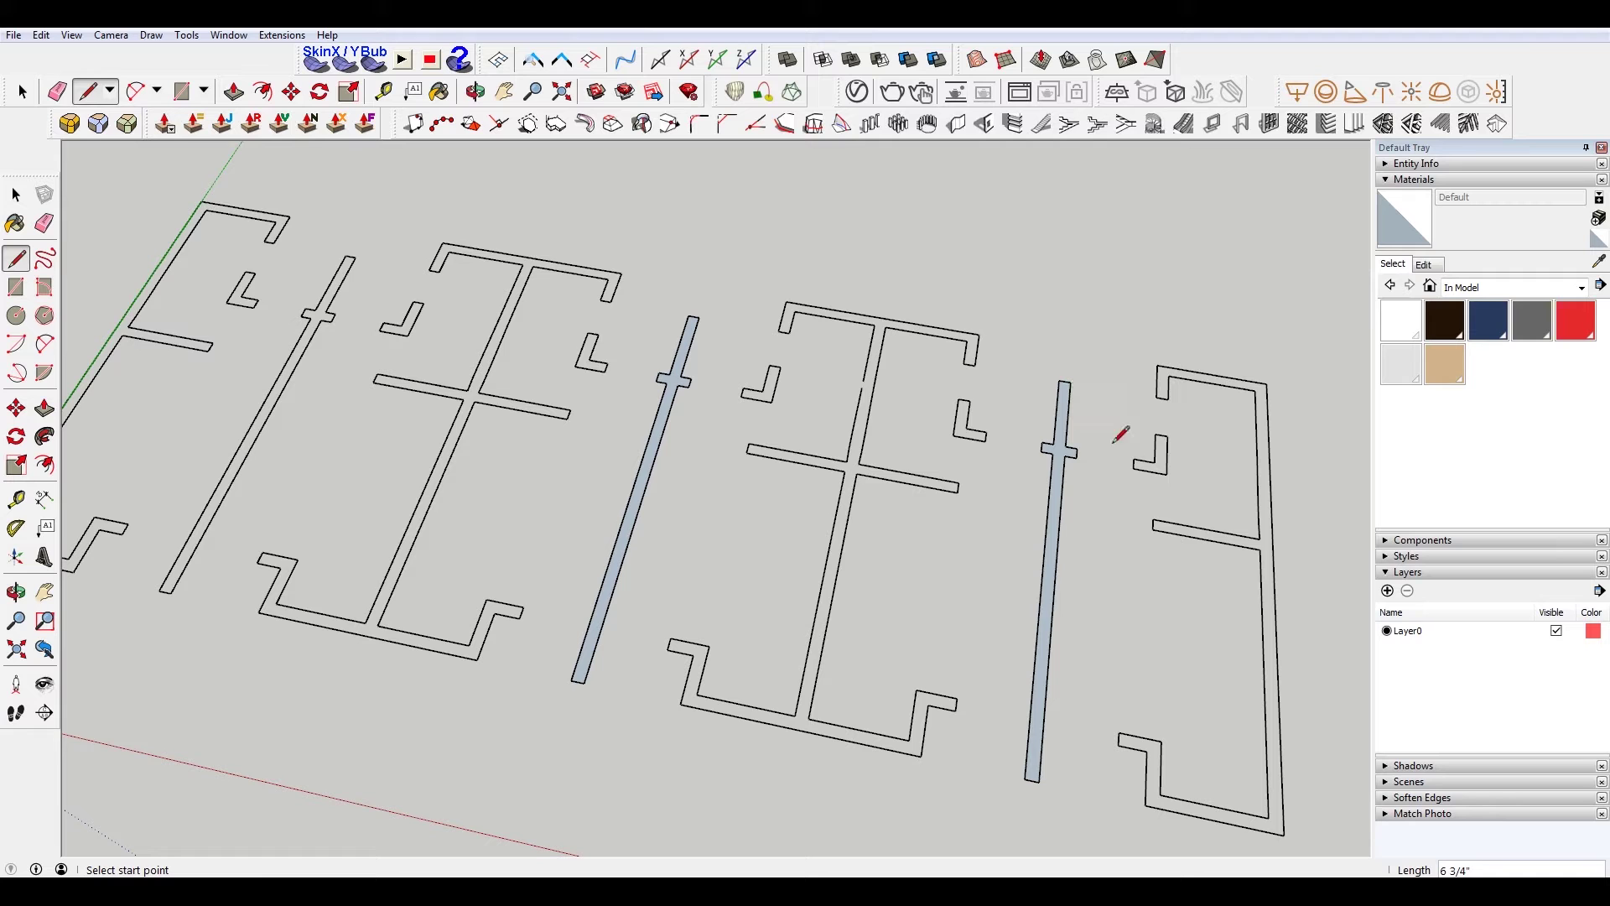
Bridge the small gap in the centre wall between the two closed dividing walls with a line about 4 11/16" long.
left_click(863, 381)
left_click(862, 387)
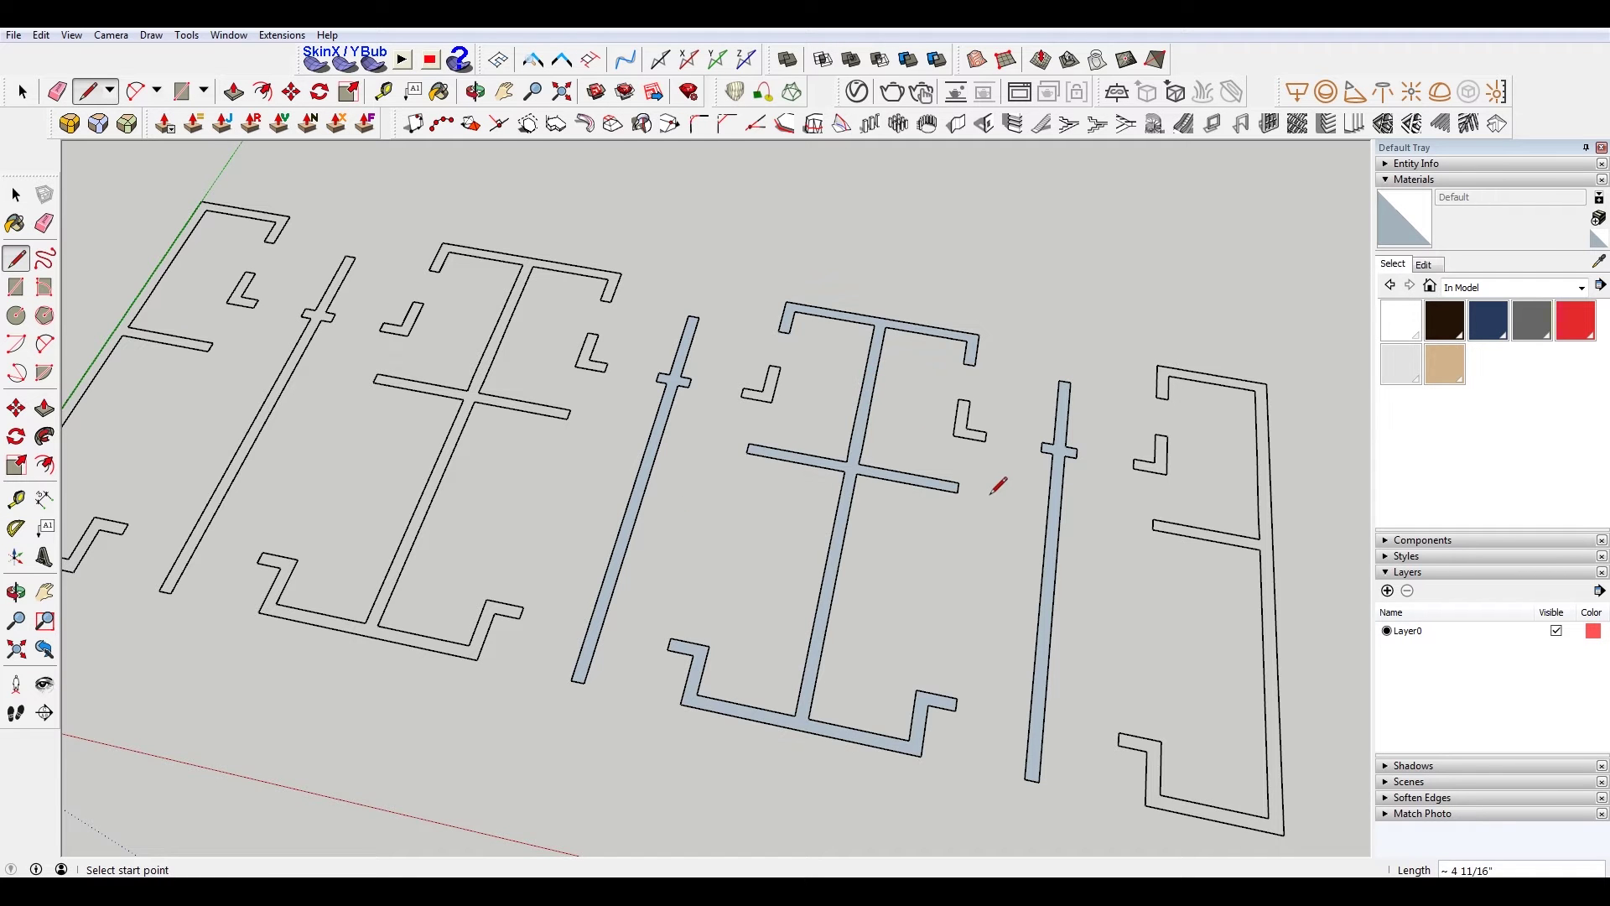
scroll(1015, 520, "down", 5)
scroll(1006, 545, "up", 10)
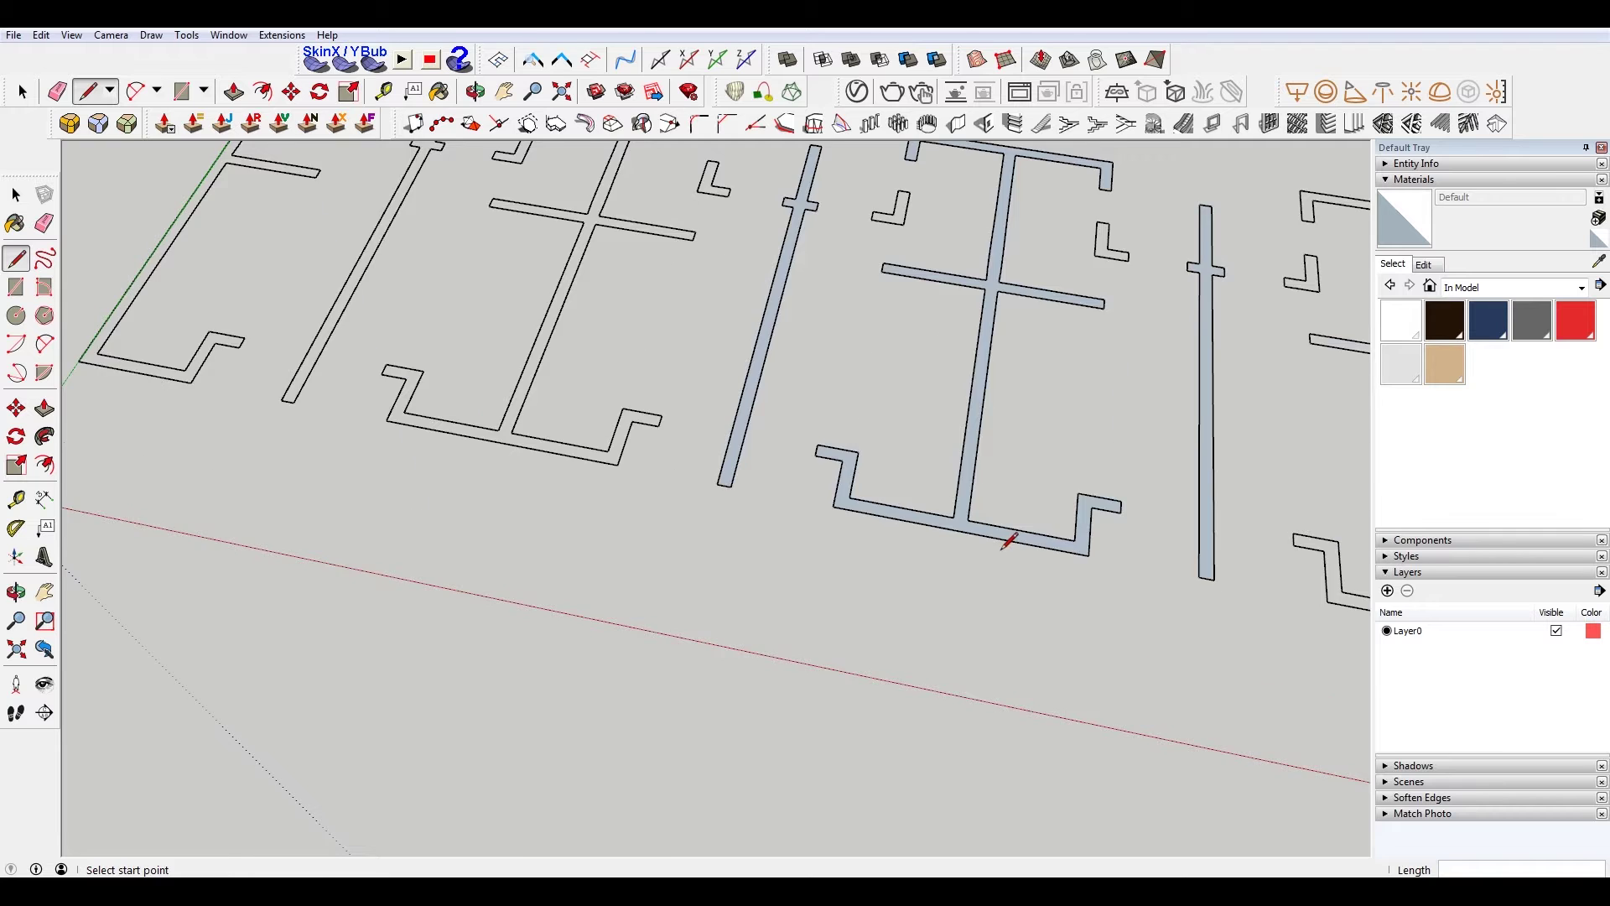
scroll(1002, 541, "down", 5)
scroll(1114, 551, "up", 3)
scroll(1120, 572, "up", 5)
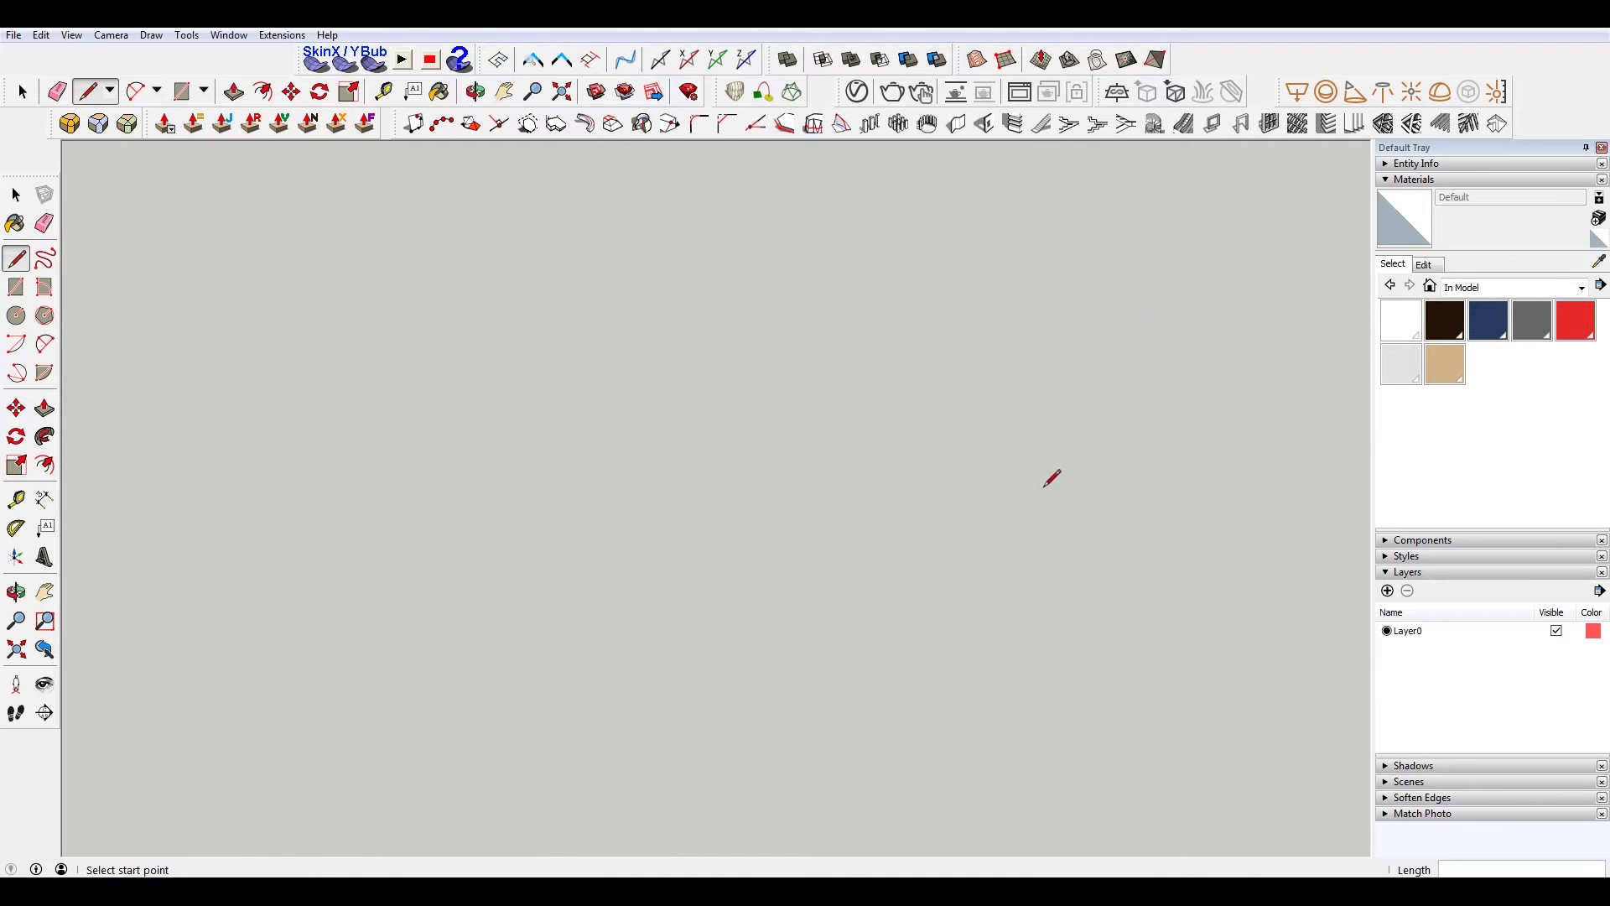
scroll(755, 478, "down", 6)
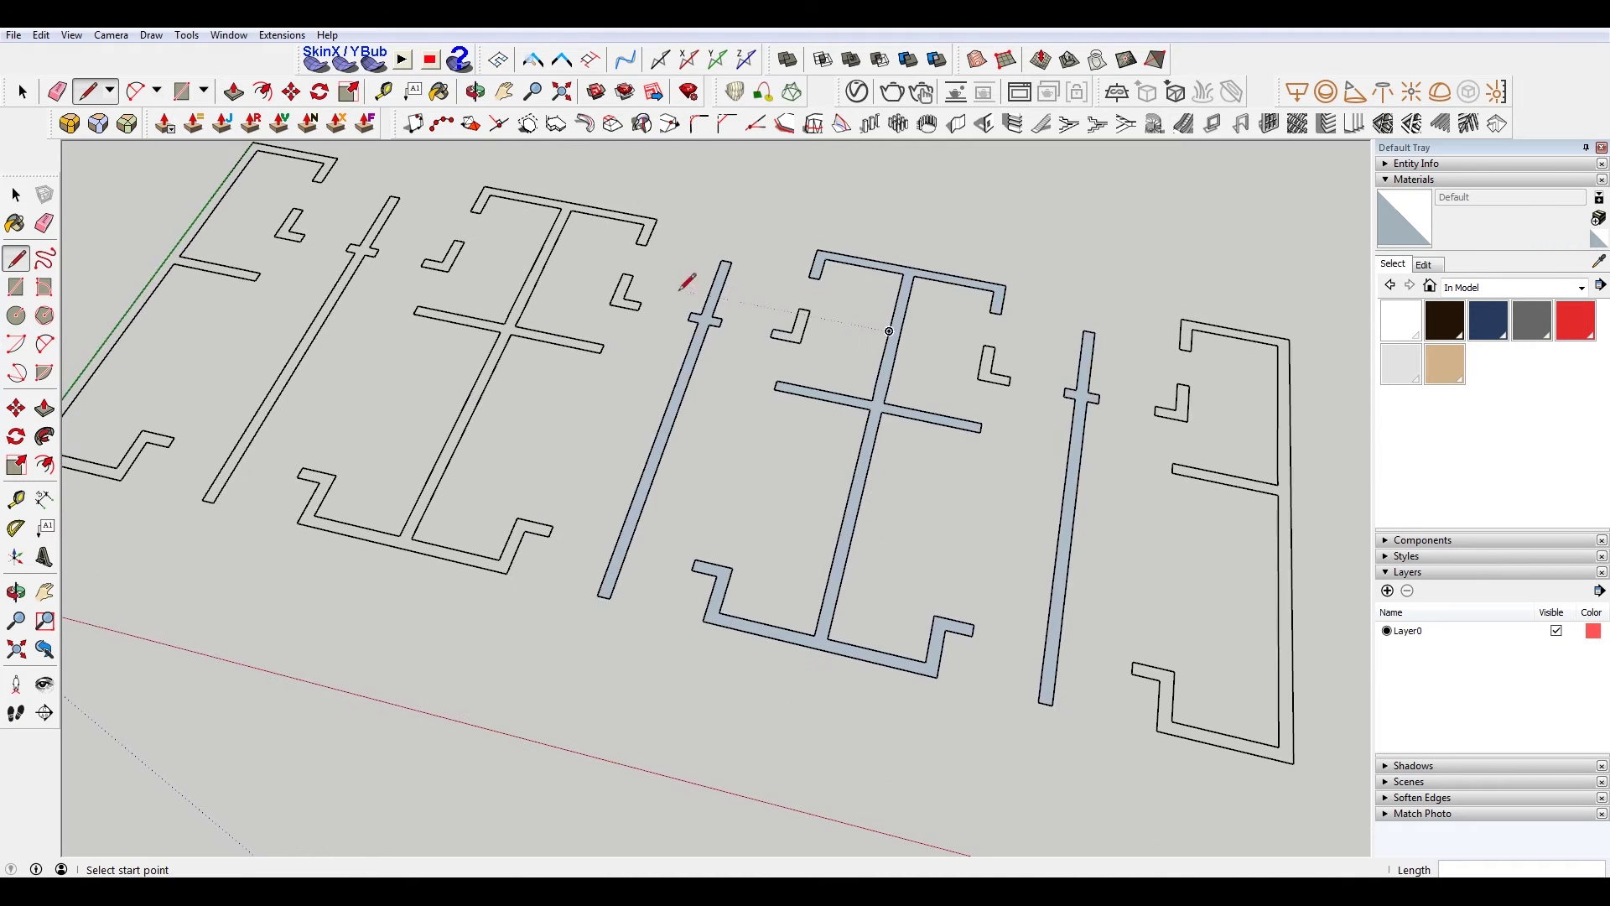
key("space")
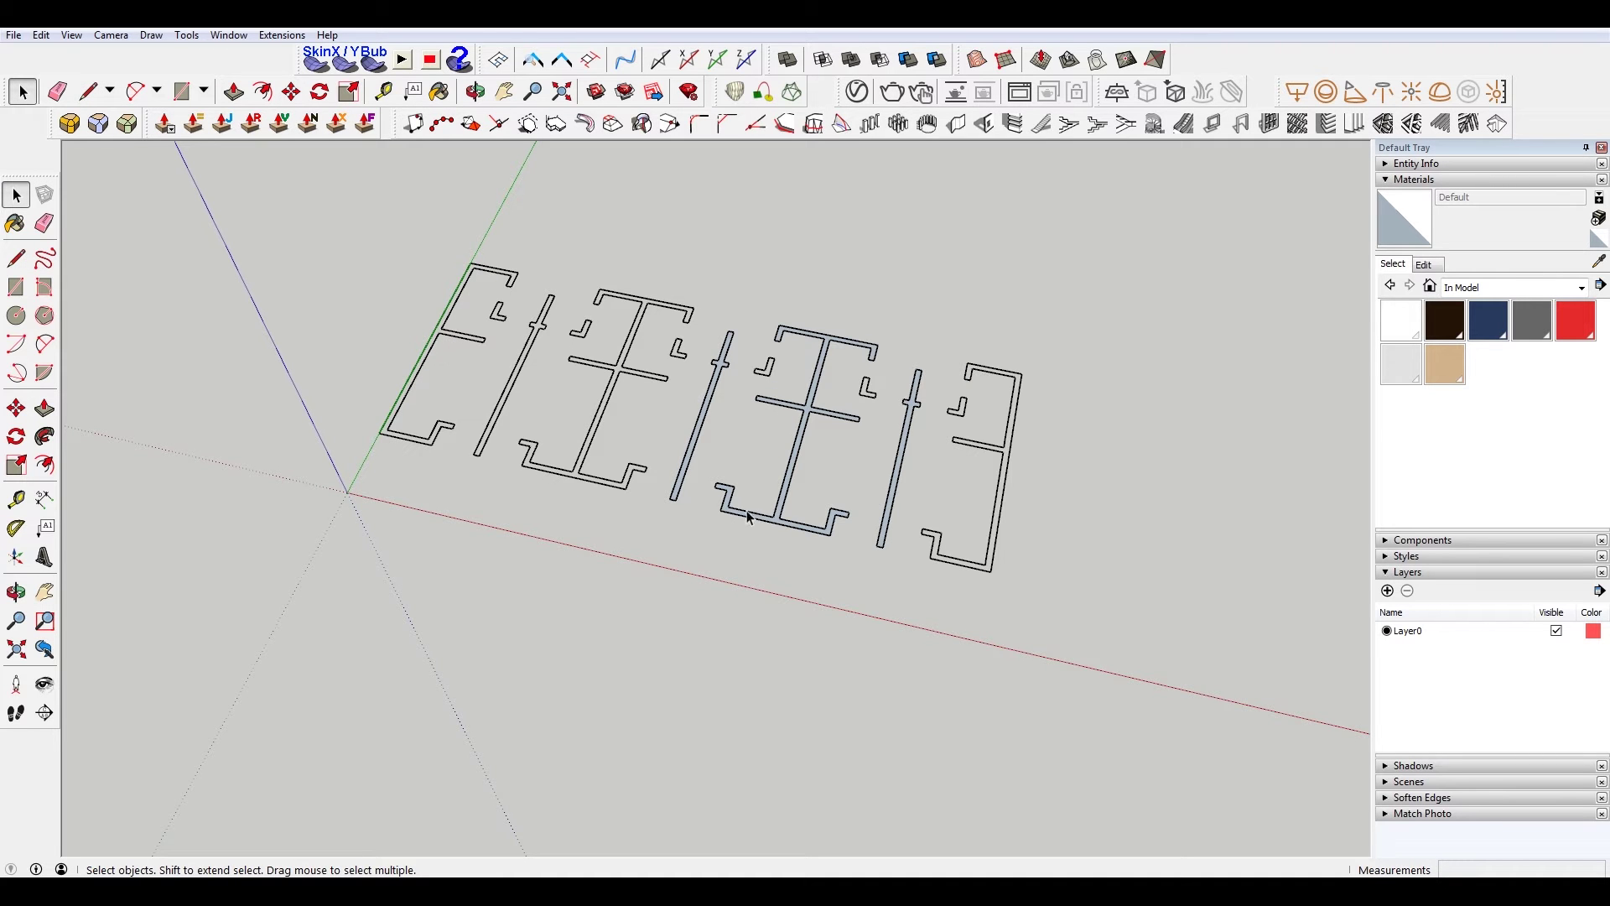
Group all the floor plan's wall outlines, move the group up along the blue axis and deselect it.
left_click_drag(282, 203, 1027, 592)
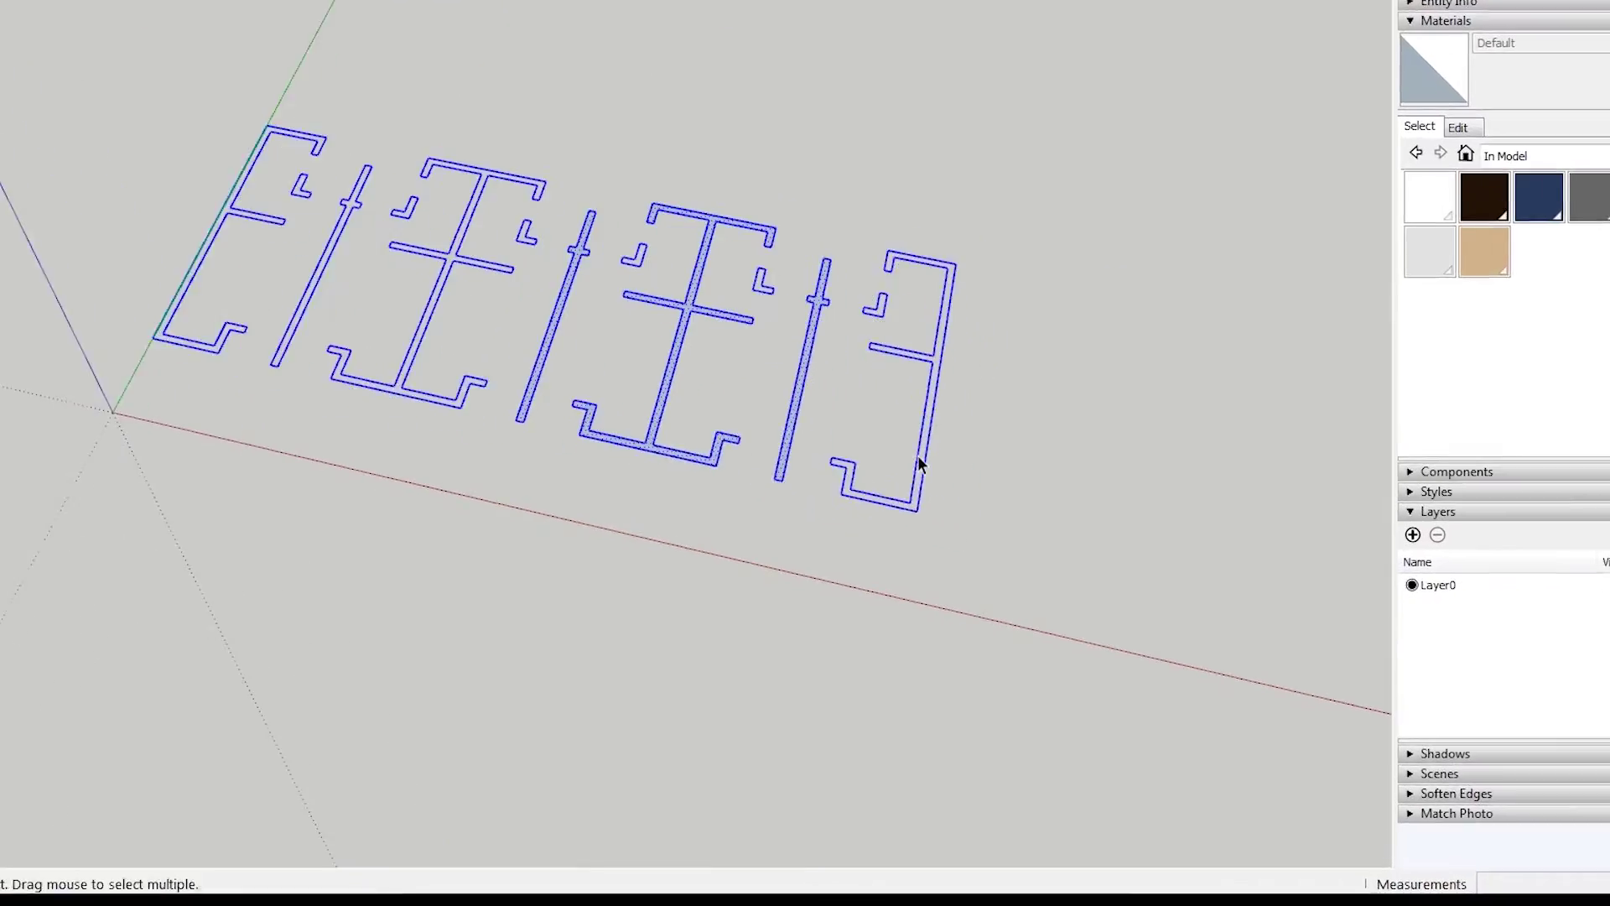
right_click(997, 532)
left_click(932, 585)
key("m")
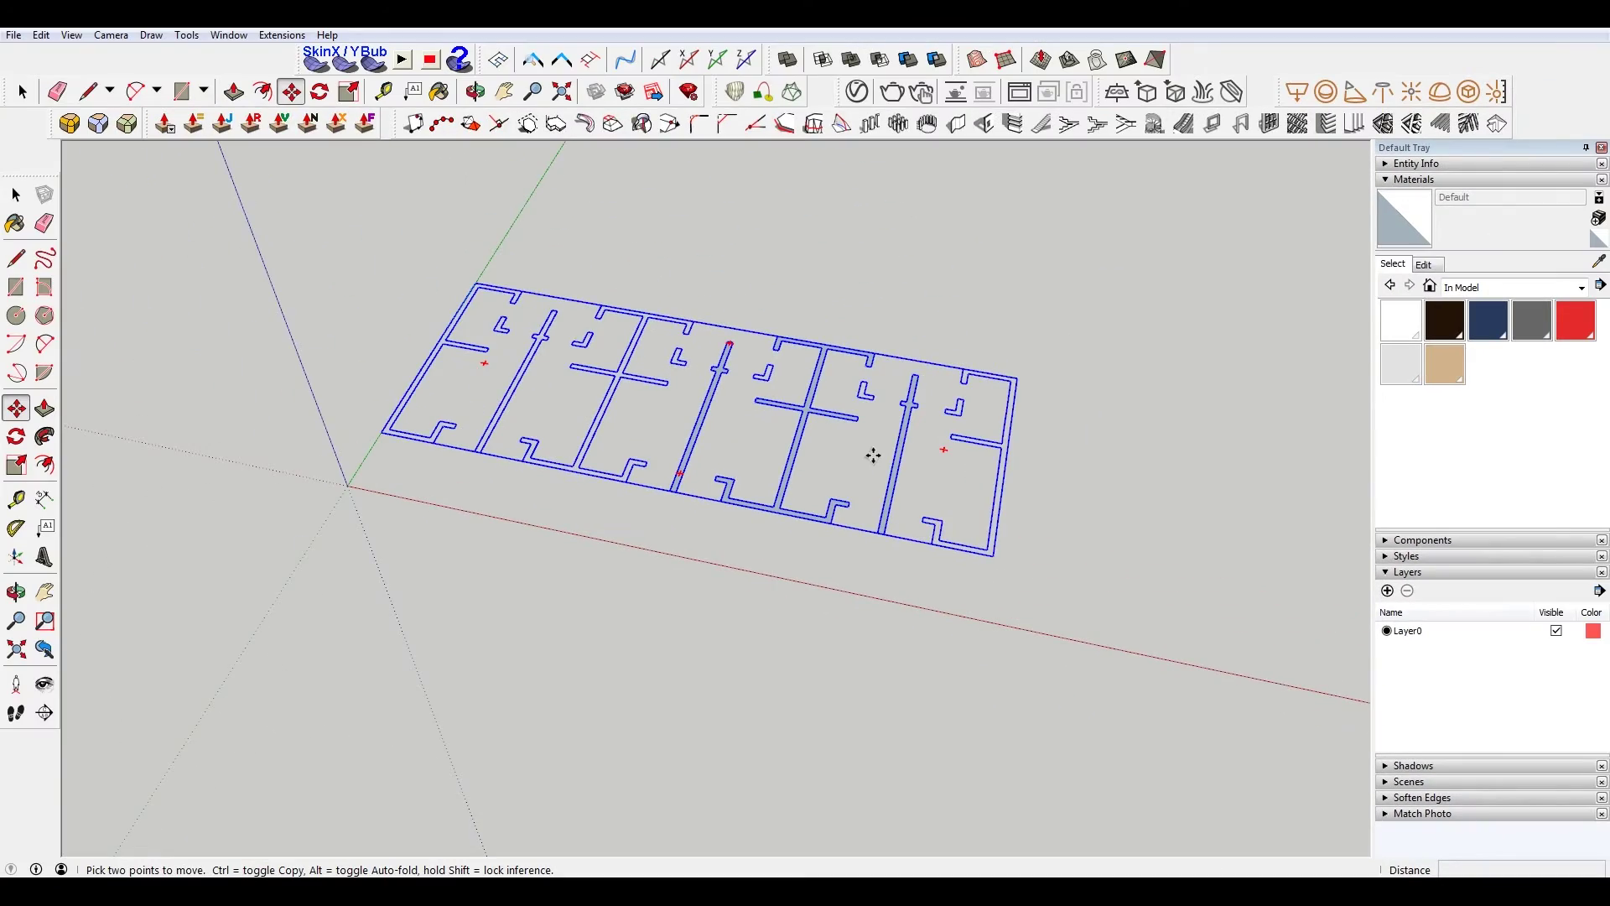
left_click(873, 455)
left_click(880, 391)
key("ctrl+t")
Draw a ground rectangle from the origin beneath the raised plan, about 82' 2 1/4" by 37' 3/16".
key("r")
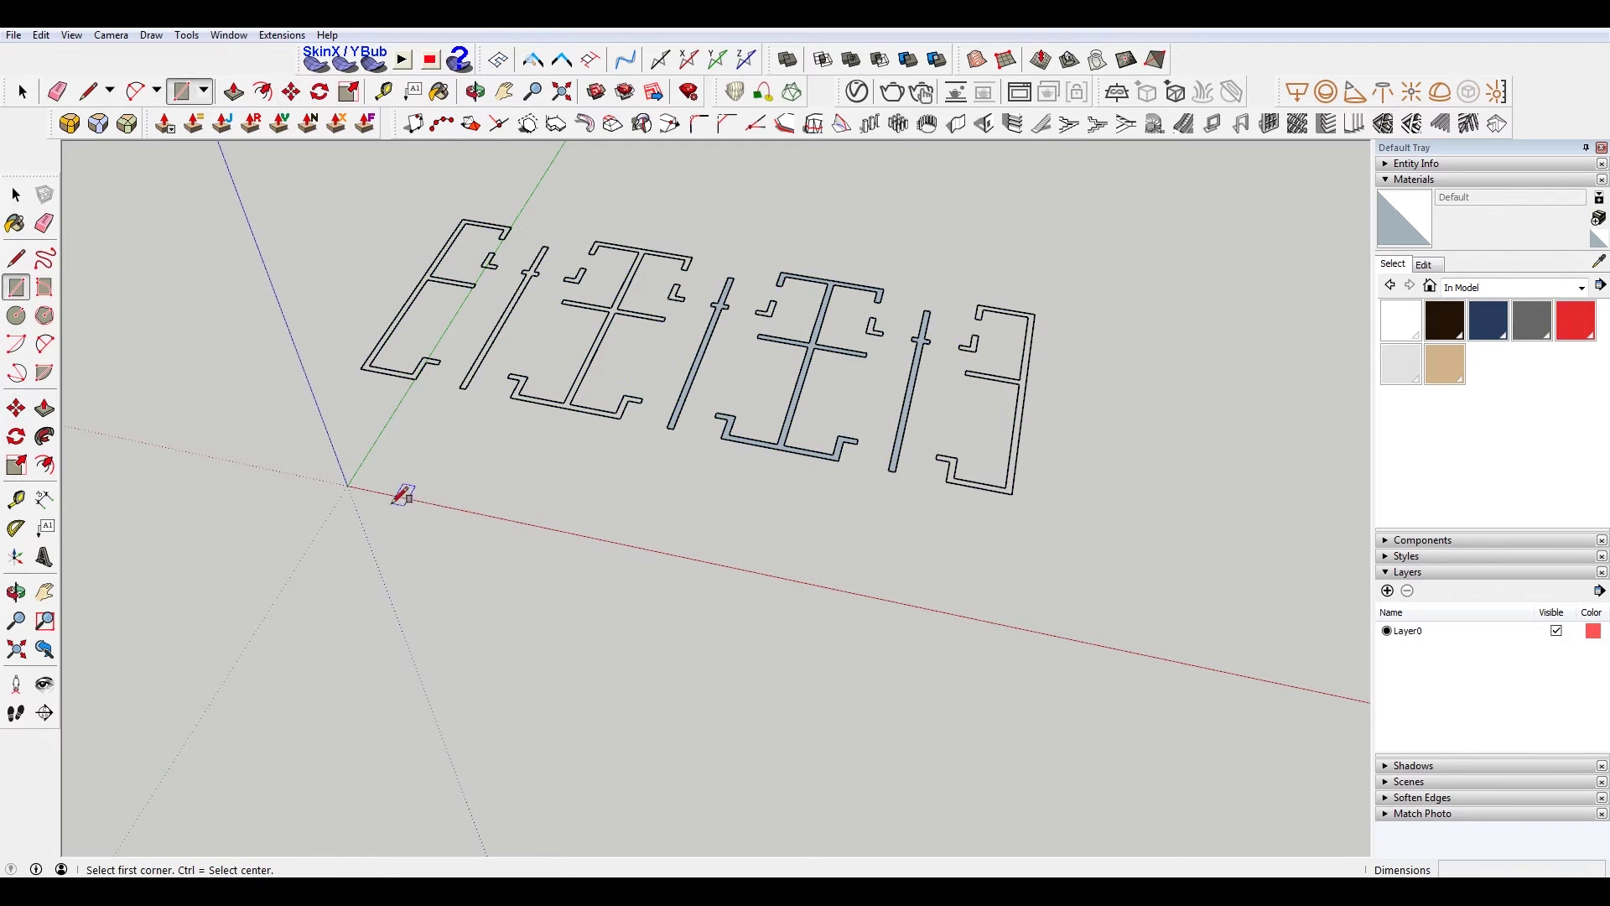
left_click(349, 486)
left_click(1287, 371)
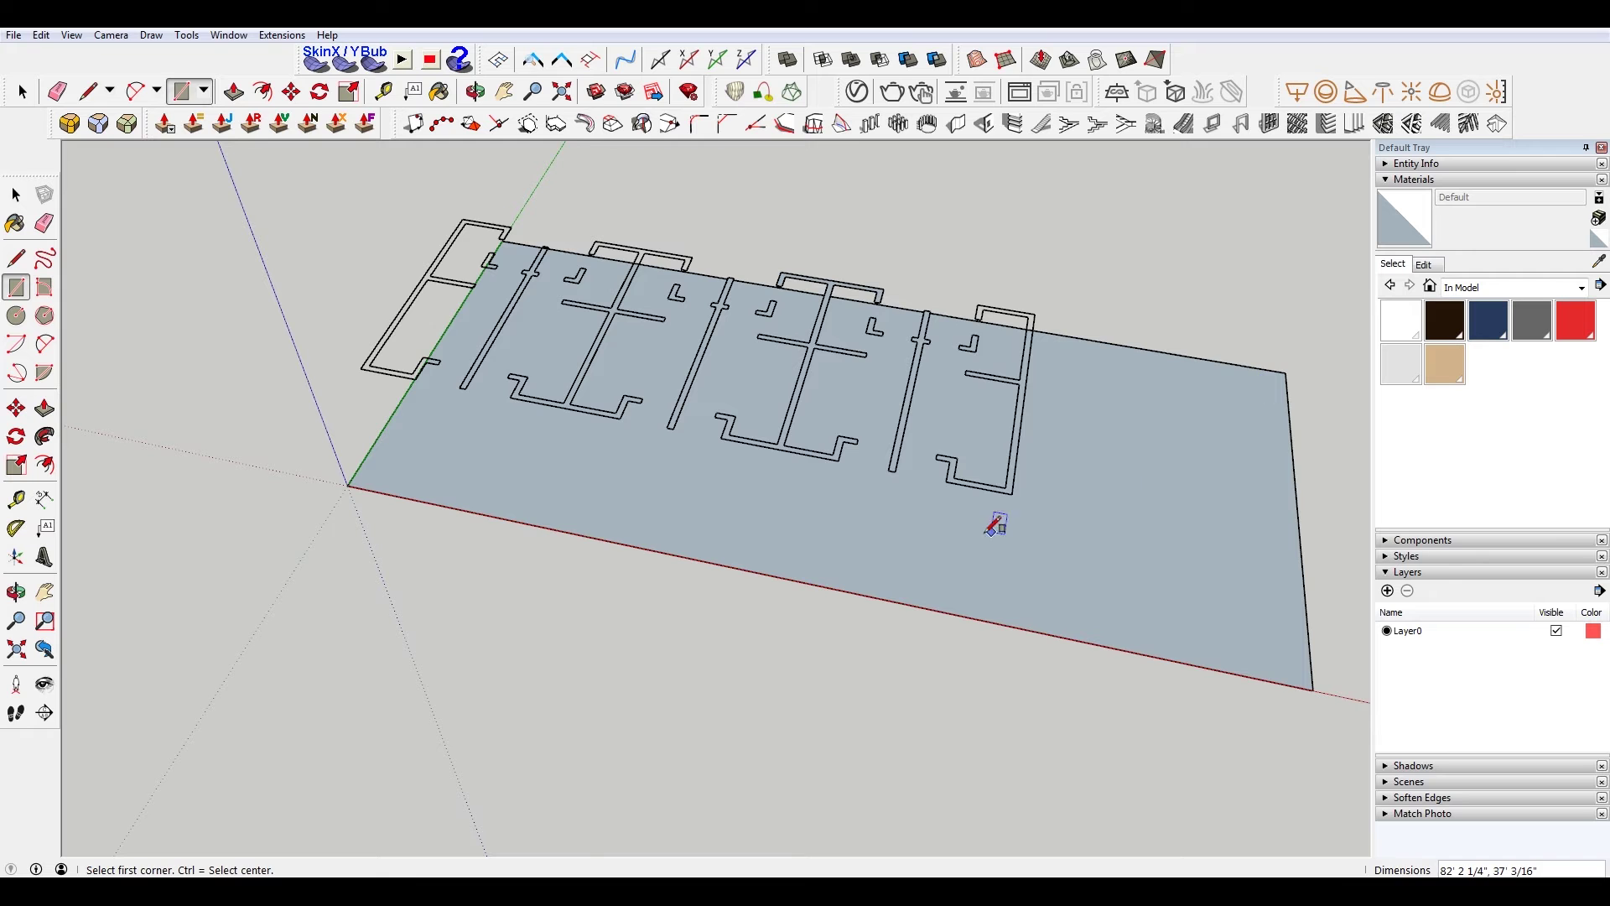
Scale the rectangle outward past the plan's edges: about 1.27 along red, and in both directions along green, the far side by about 1.17.
key("space")
left_click(866, 557)
key("s")
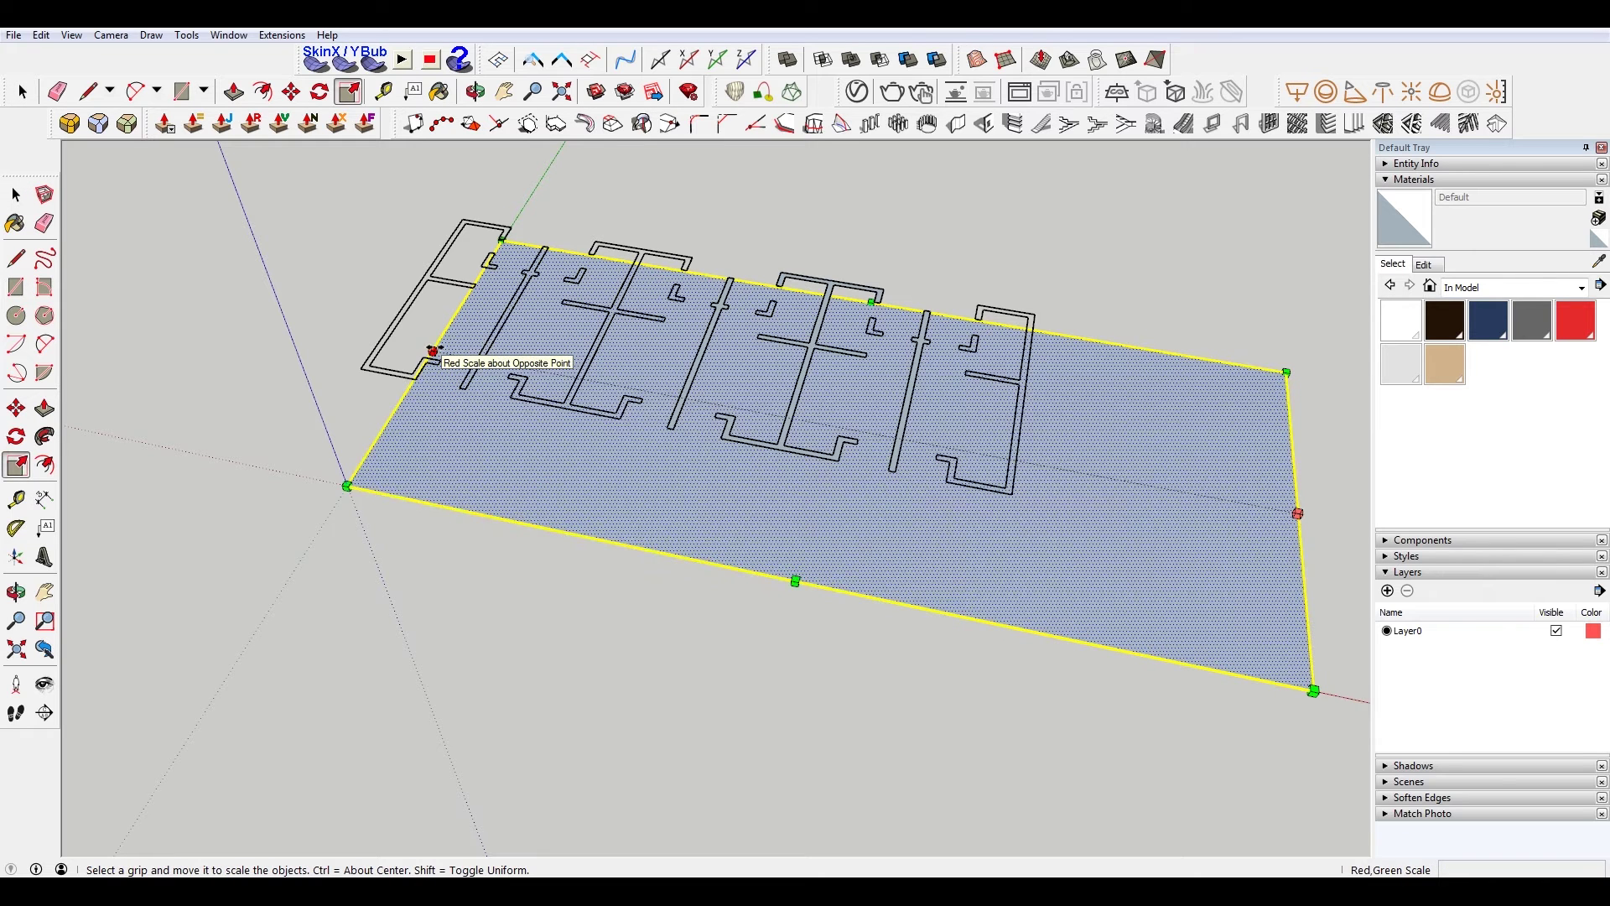
left_click_drag(432, 351, 234, 313)
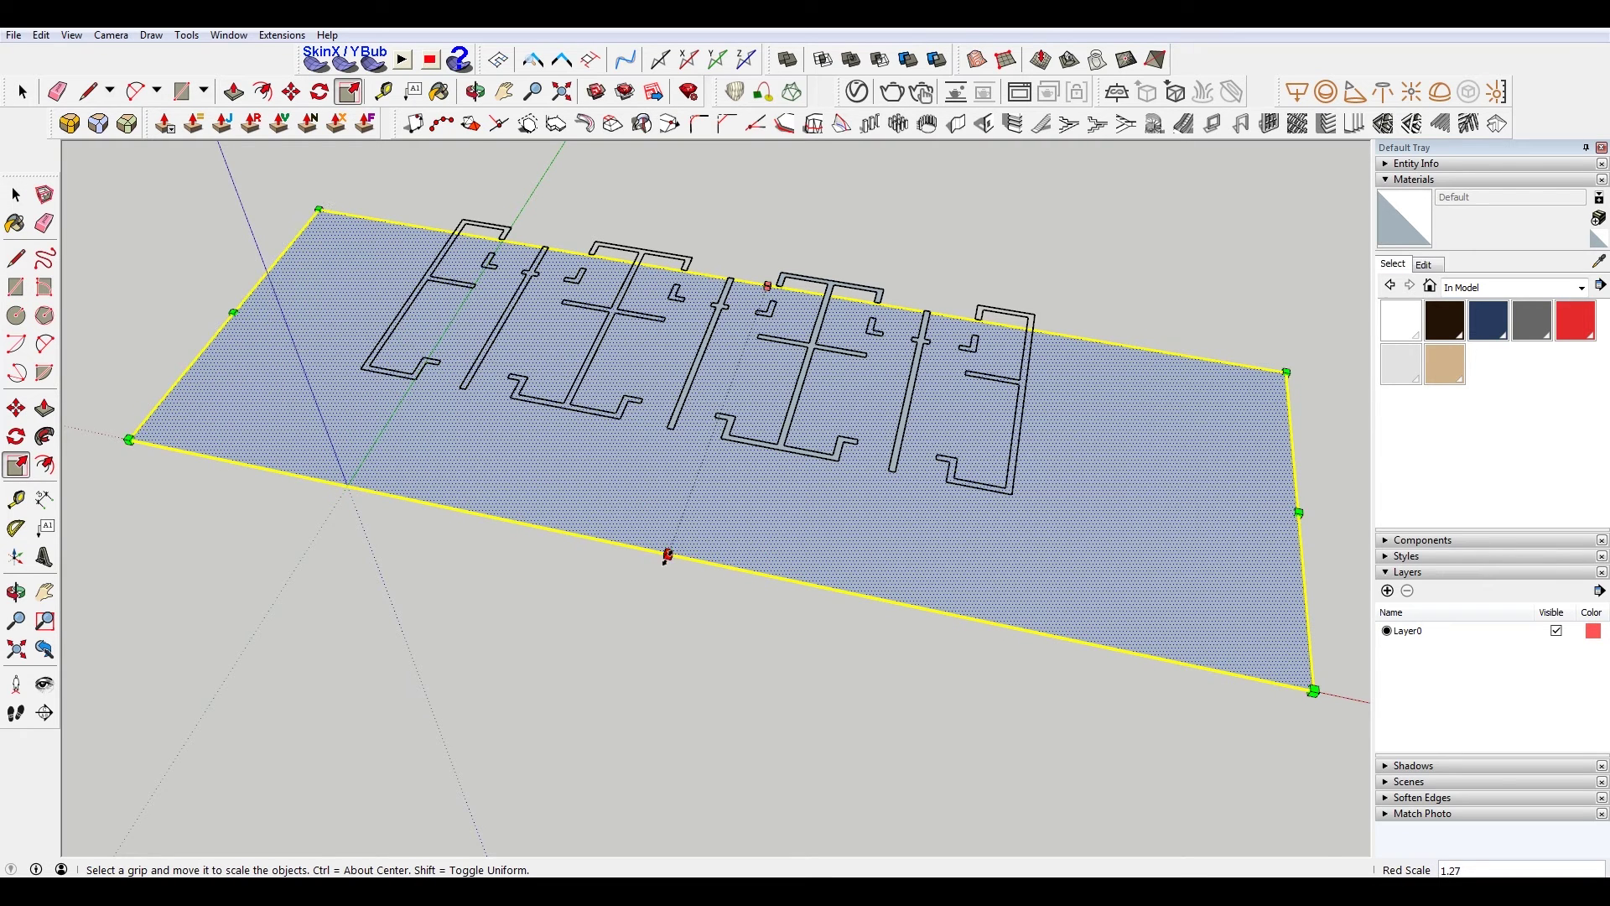
left_click_drag(667, 555, 598, 742)
left_click_drag(767, 285, 786, 235)
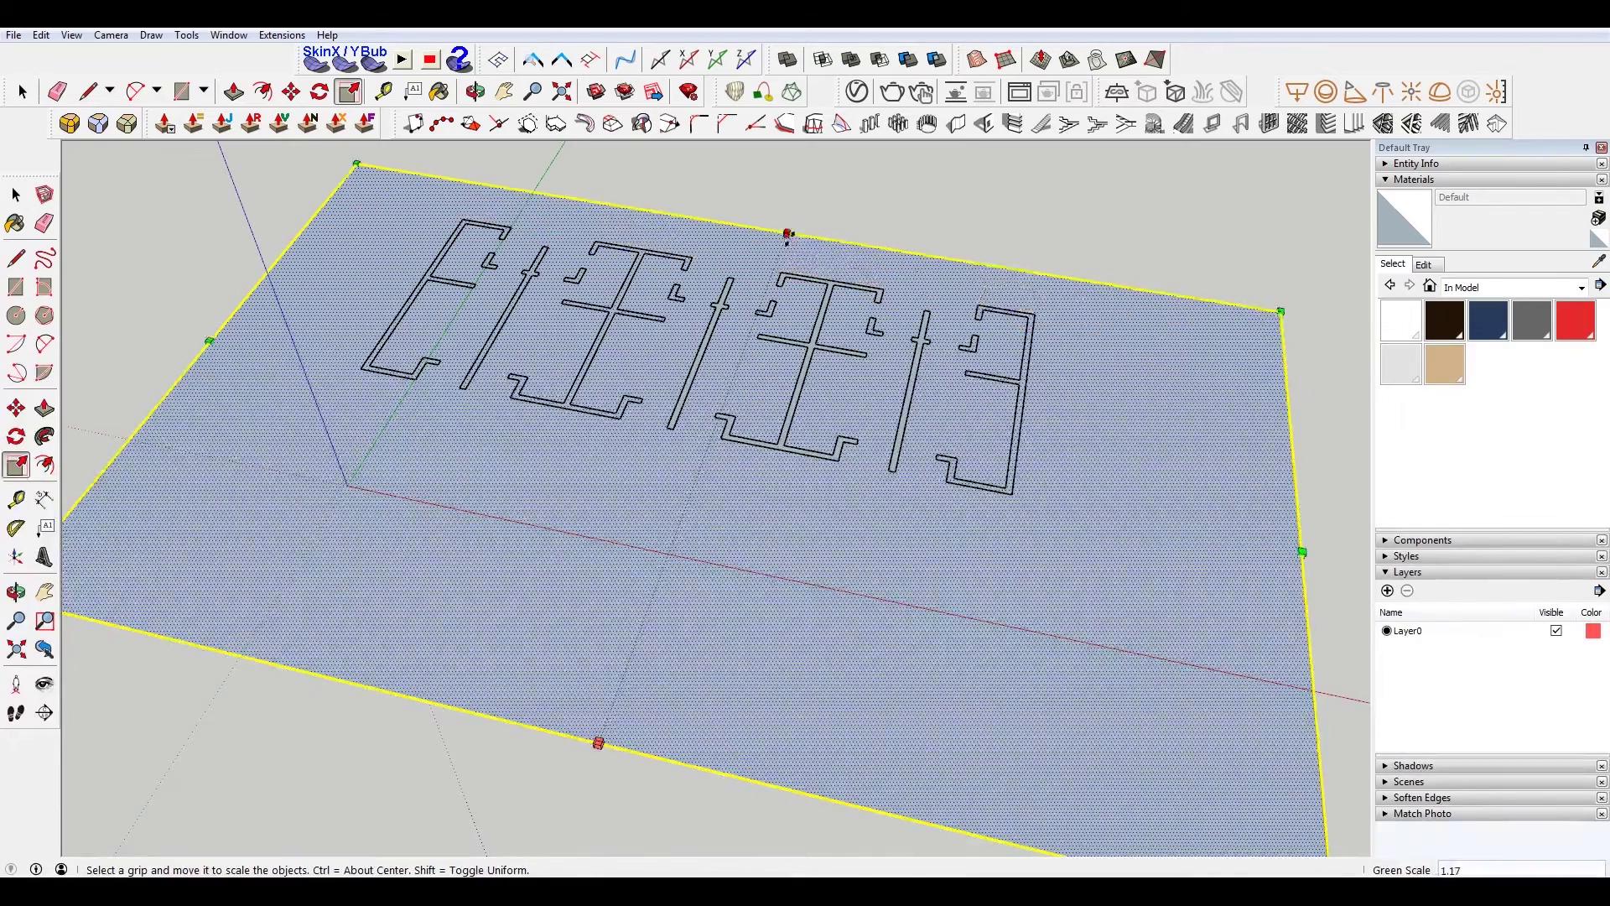
key("space")
left_click(1137, 228)
Drape the raised floor plan group onto the rectangle below.
middle_click_drag(1067, 706, 972, 634)
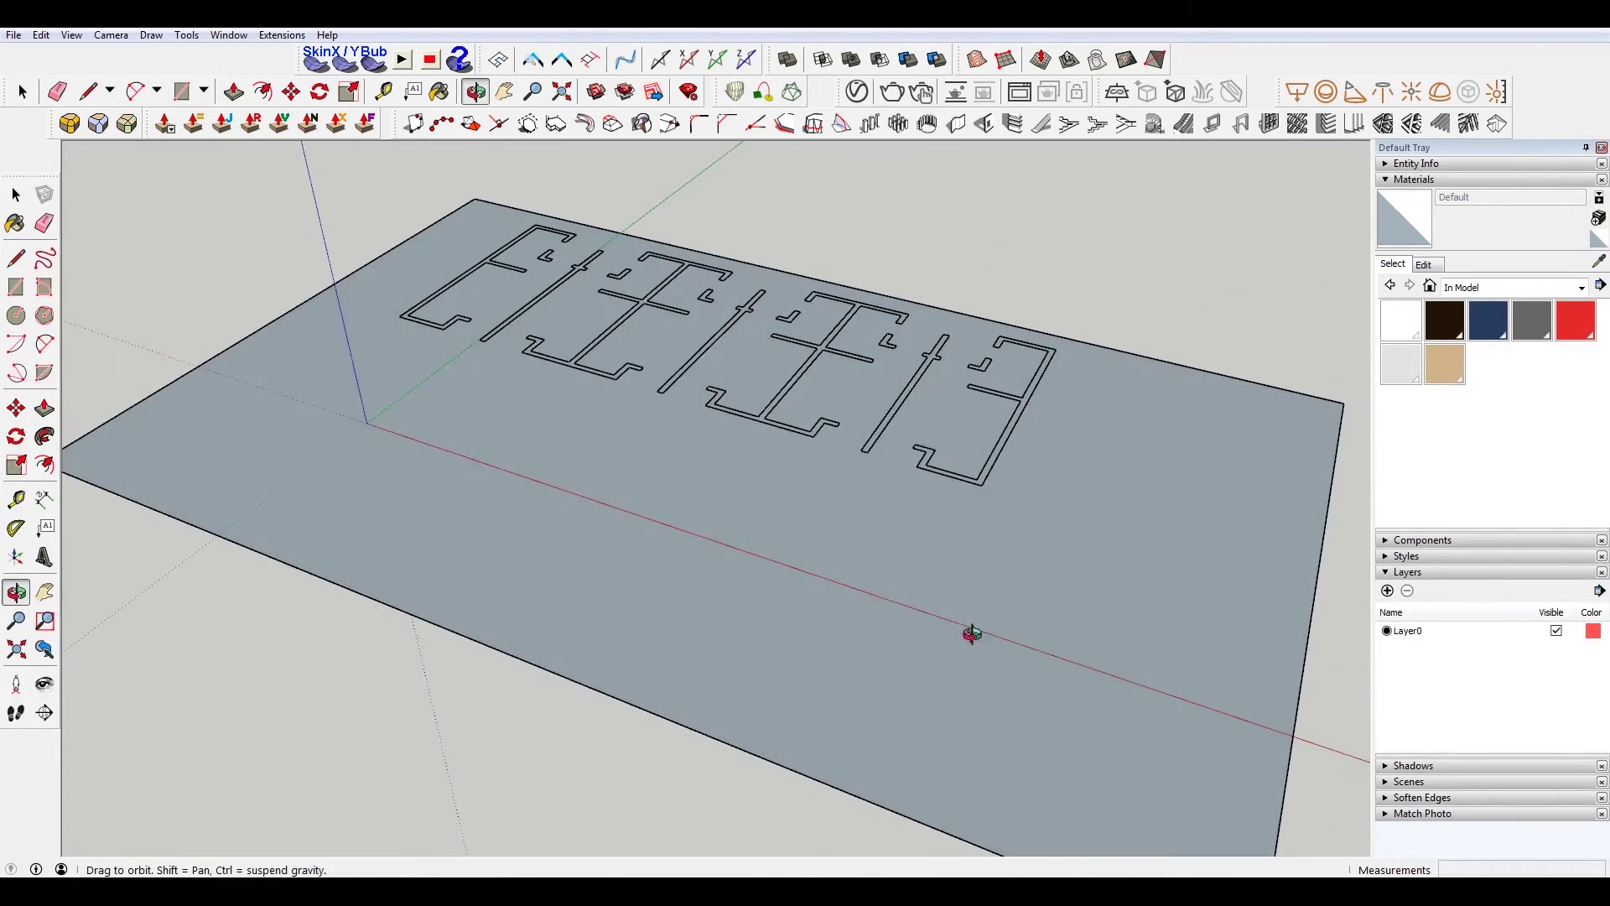
left_click(995, 461)
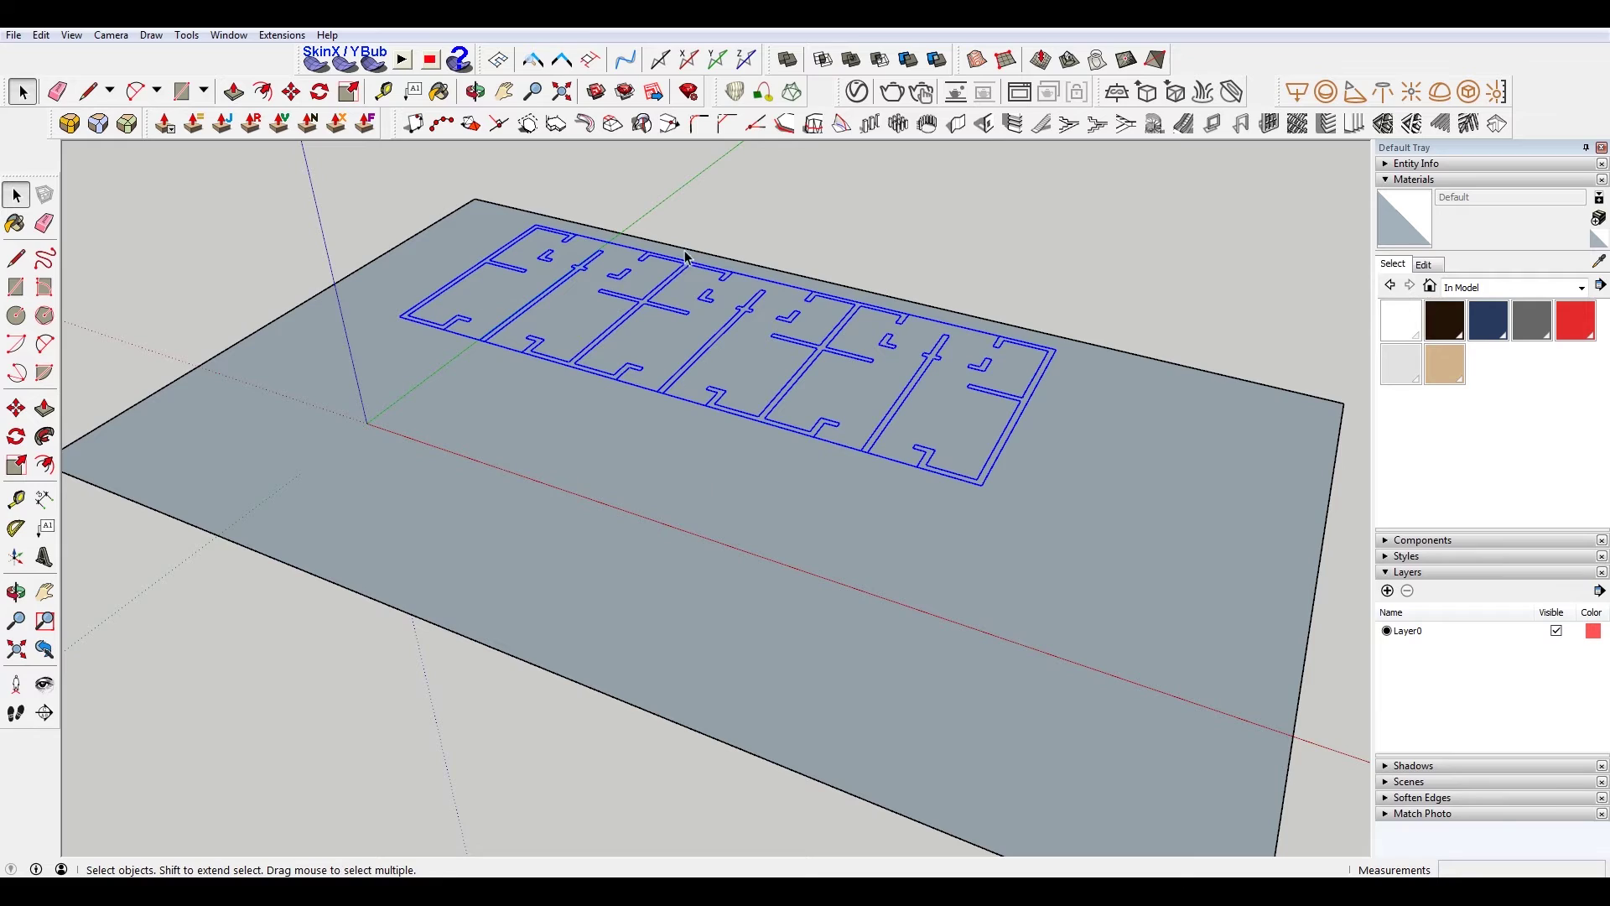
middle_click_drag(719, 506, 732, 463)
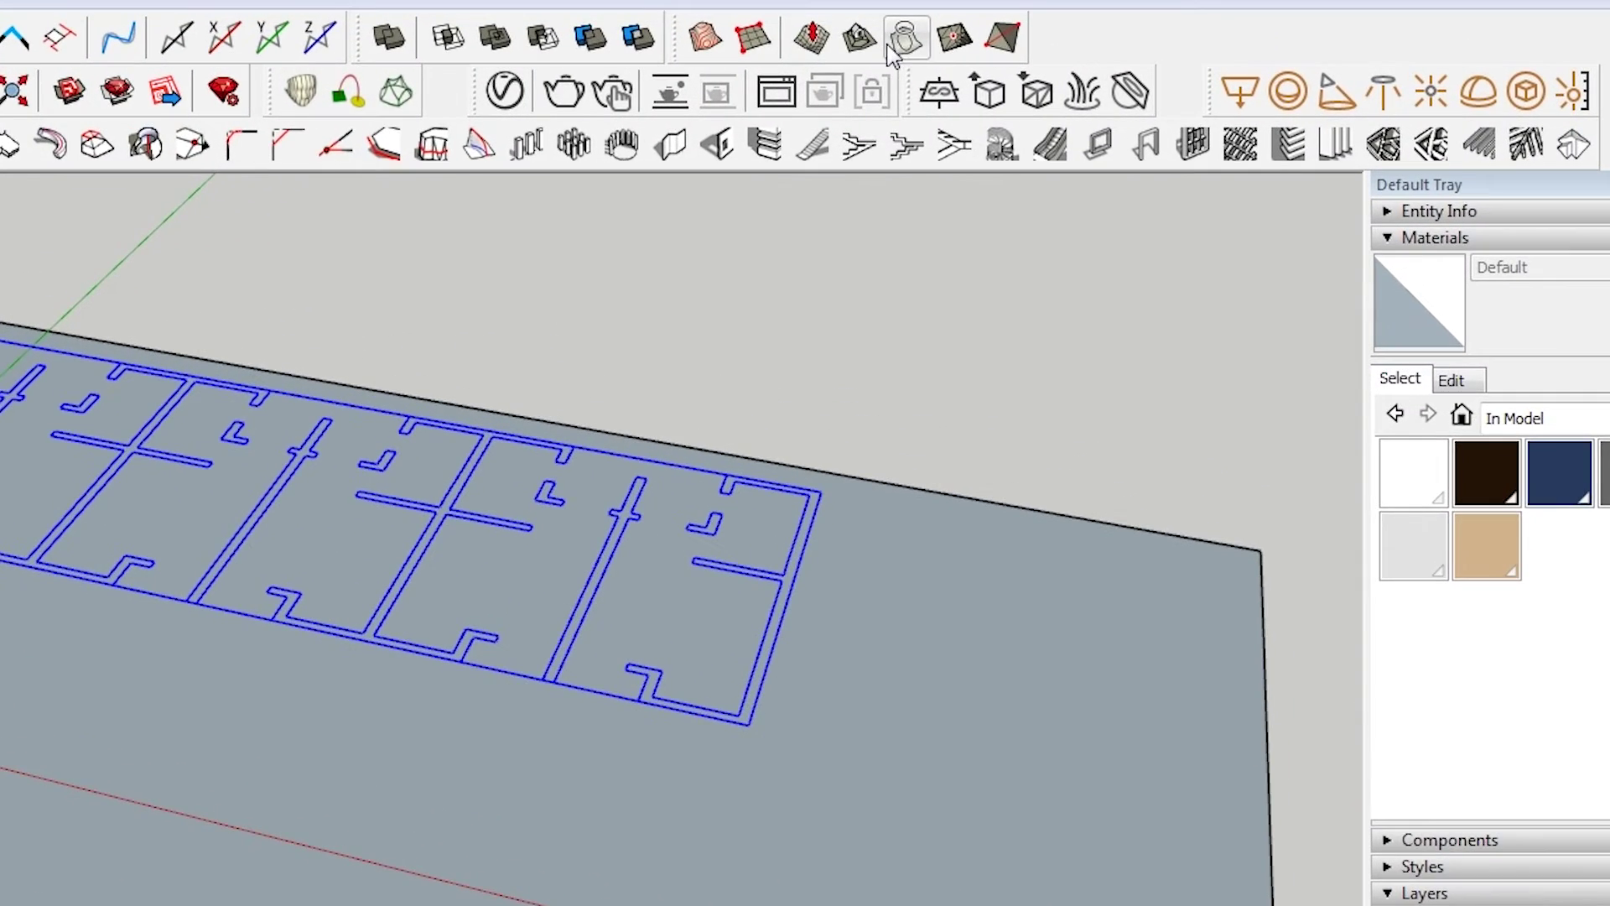
left_click(893, 49)
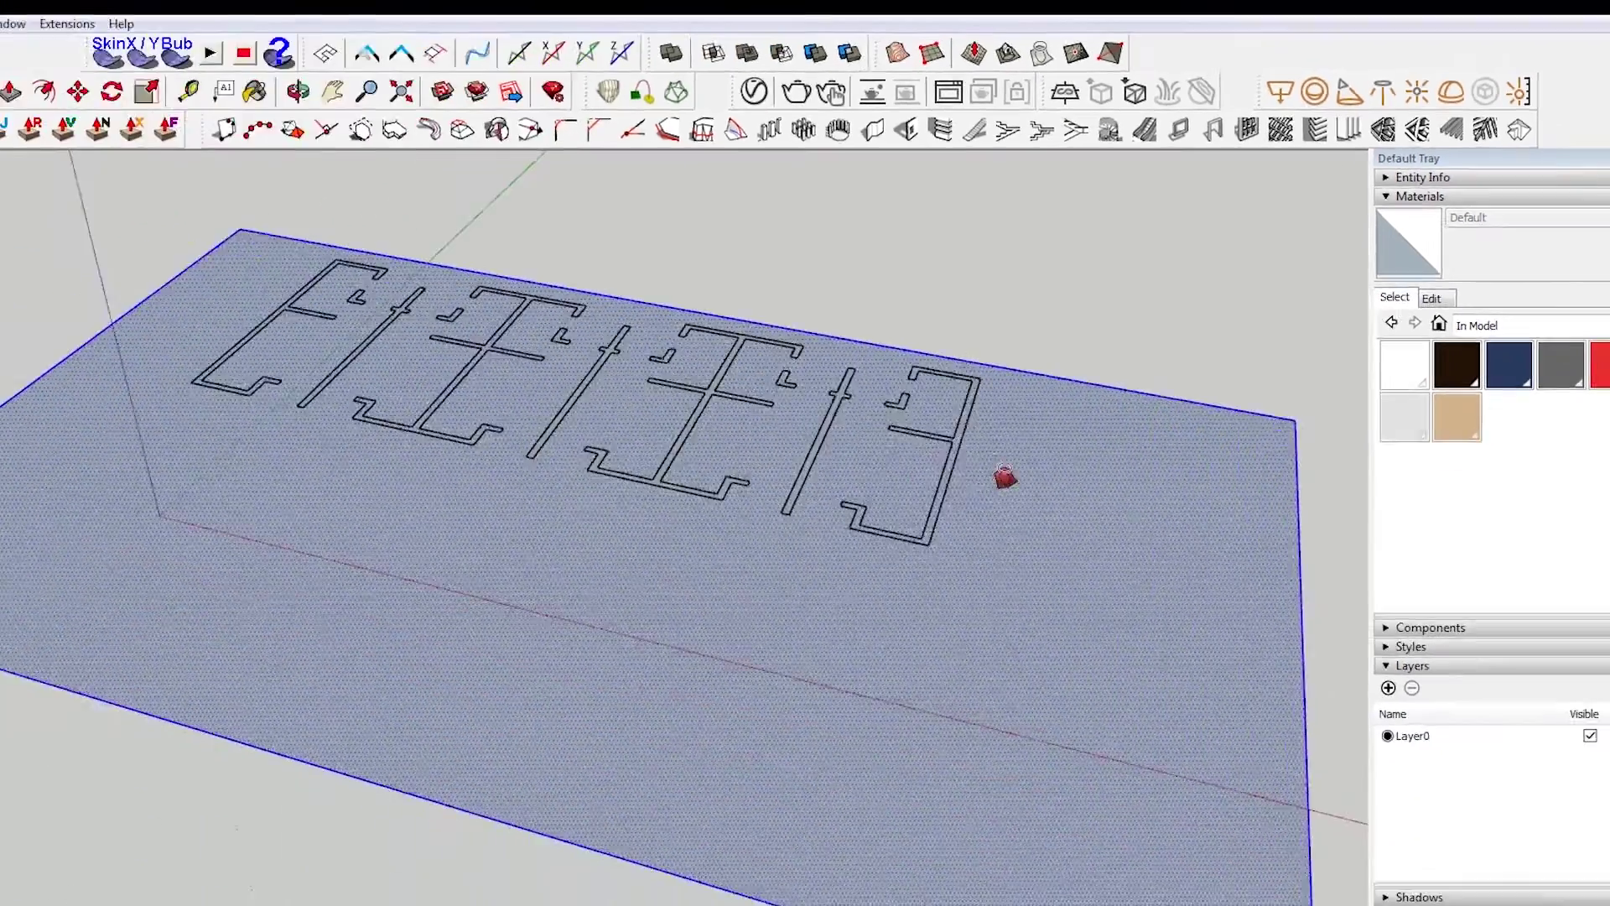
left_click(995, 486)
Delete the raised floor plan group, keeping the outlines draped on the rectangle.
middle_click_drag(697, 779, 859, 605)
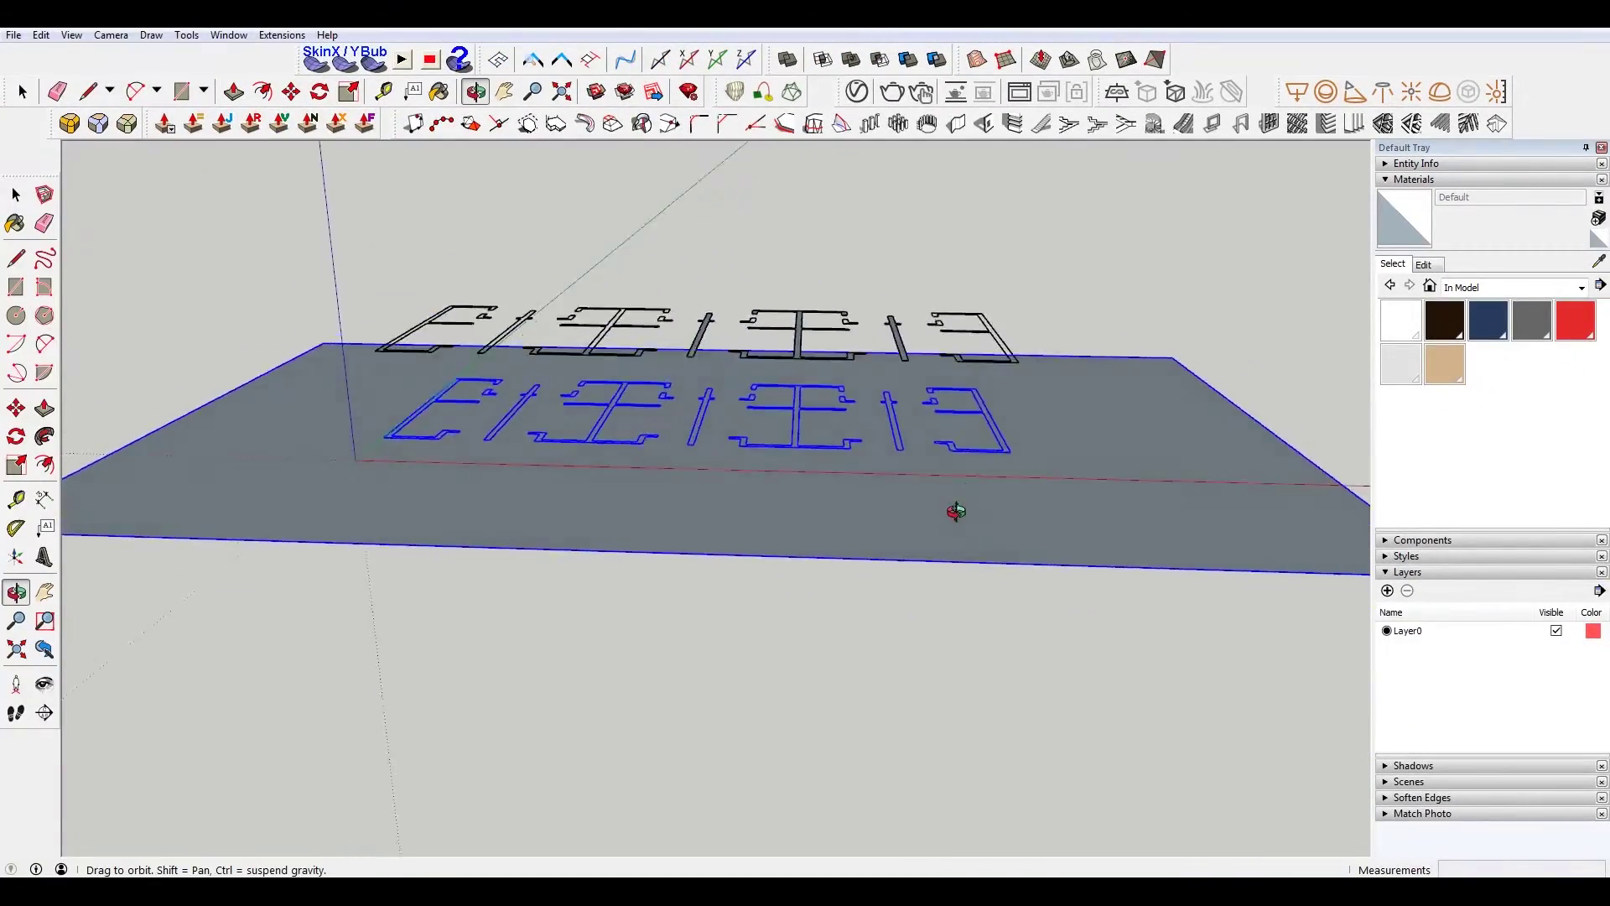
left_click_drag(956, 511, 927, 629)
key("space")
left_click(1019, 331)
key("Delete")
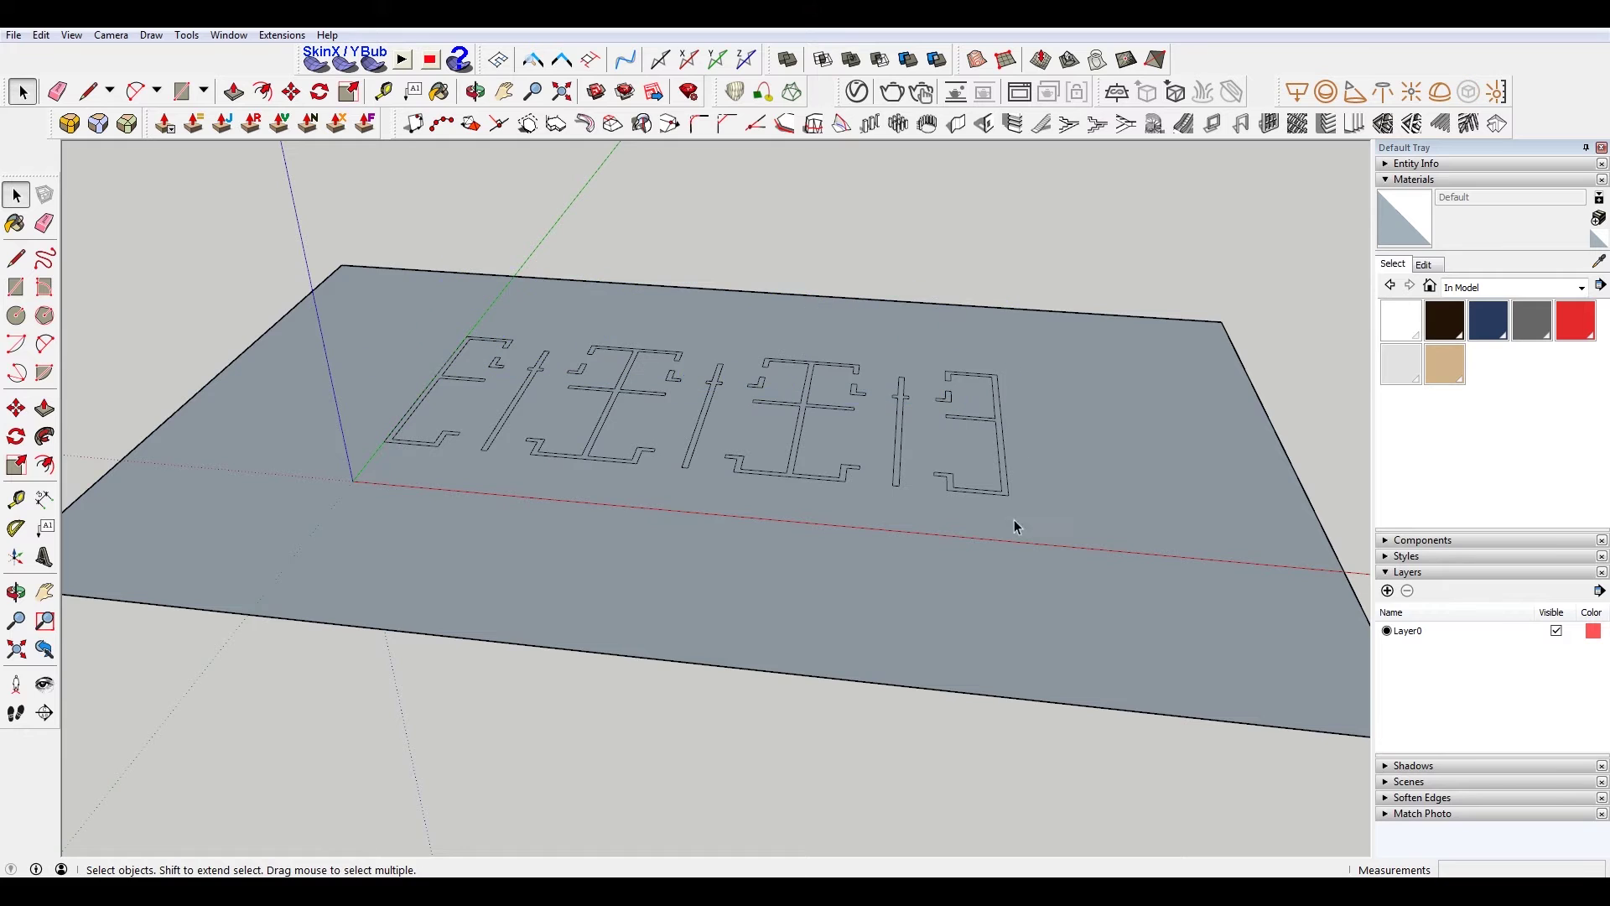
Erase the rectangle's outer face and border edges so only the filled wall faces are left.
middle_click_drag(663, 371, 662, 431)
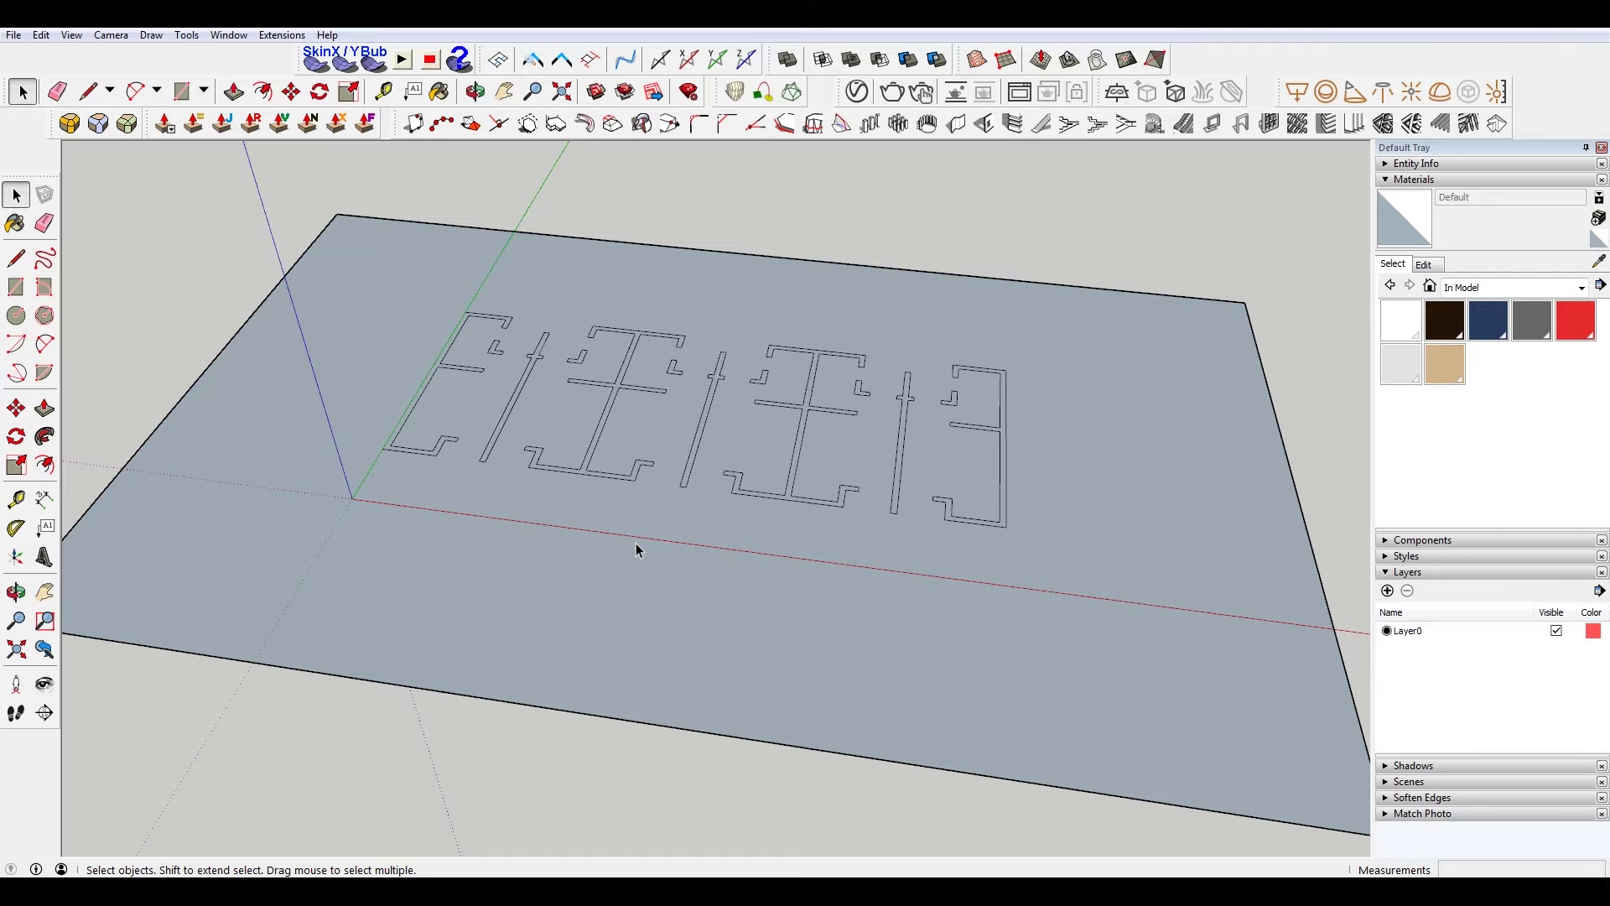
scroll(711, 500, "down", 2)
left_click_drag(502, 674, 113, 442)
left_click(290, 513, "shift")
key("e")
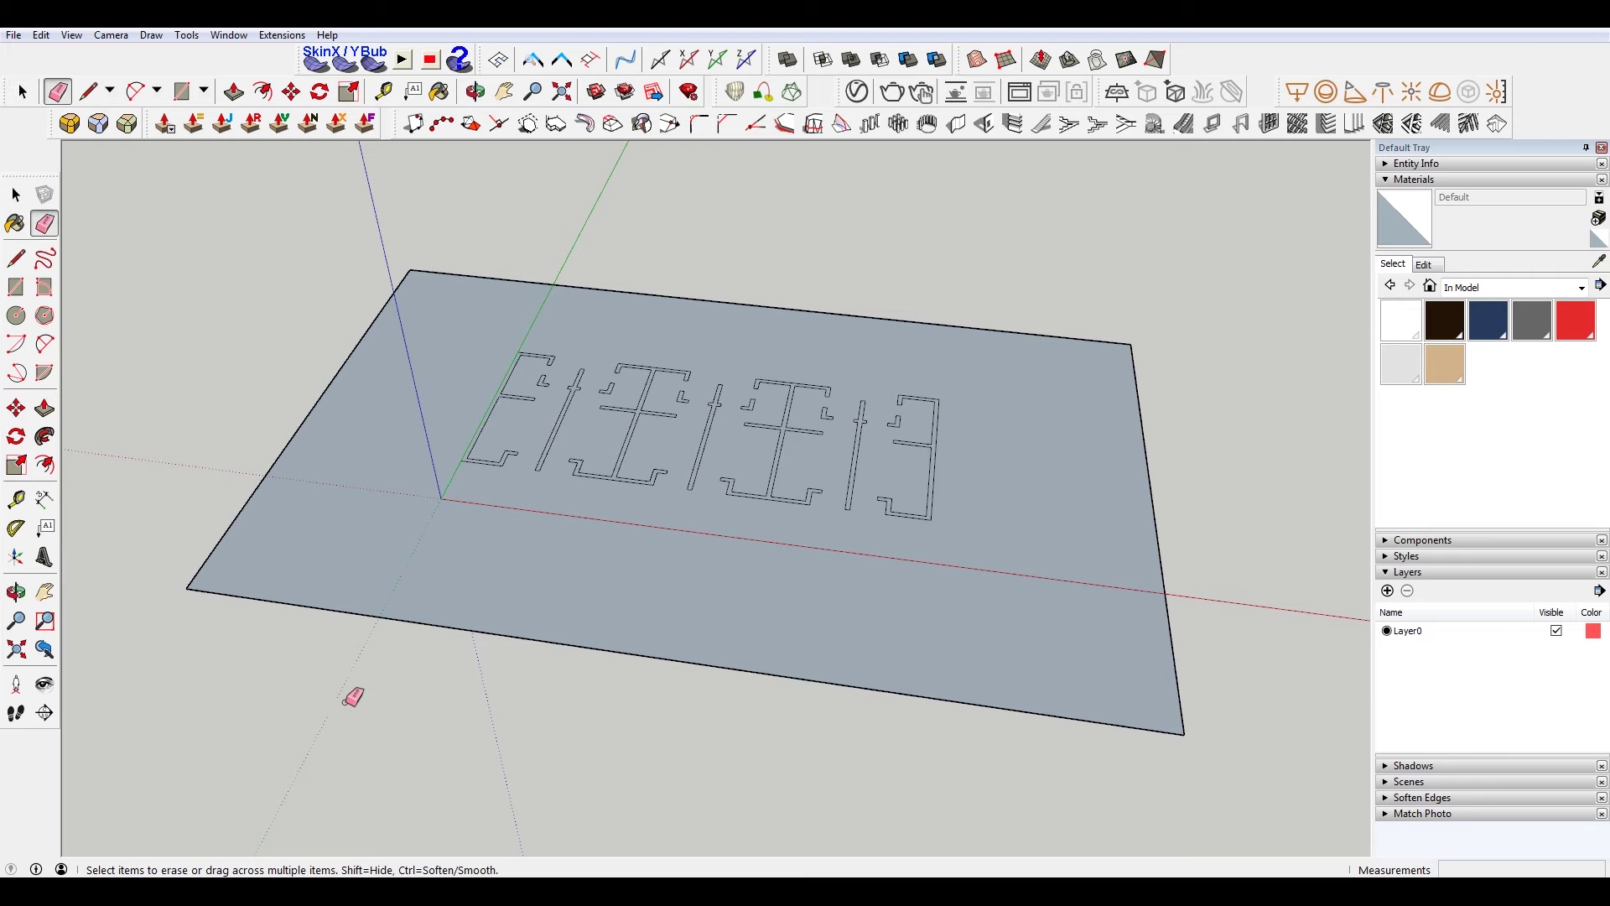
left_click_drag(180, 436, 183, 433)
left_click_drag(470, 298, 571, 256)
left_click_drag(1107, 453, 1233, 633)
scroll(697, 392, "up", 6)
scroll(663, 387, "down", 6)
key("space")
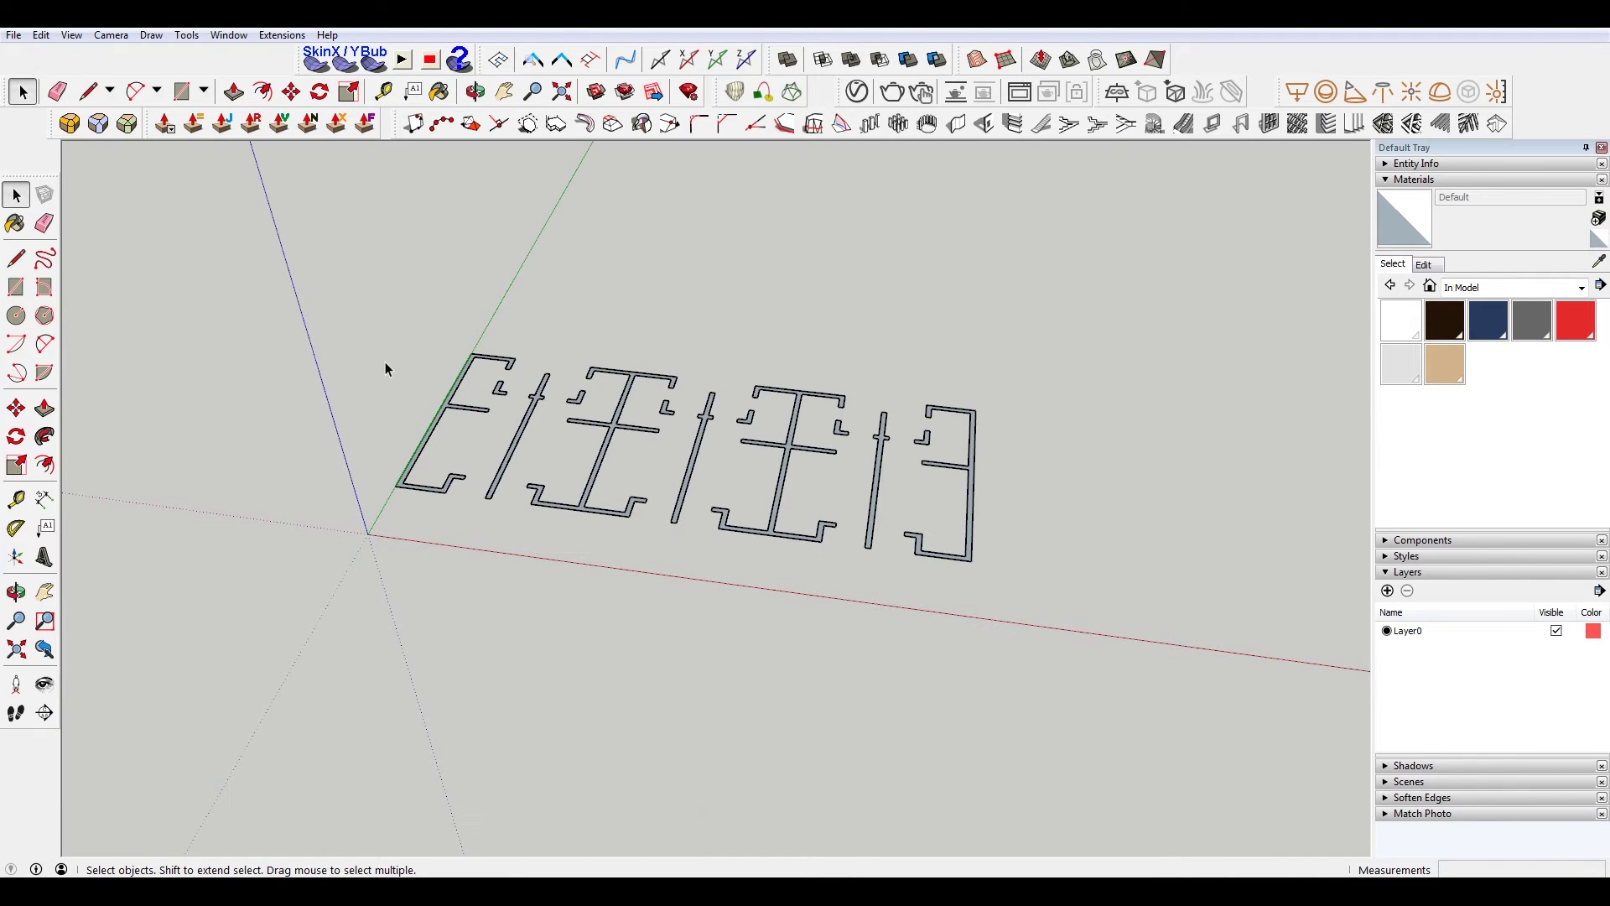
scroll(595, 461, "up", 2)
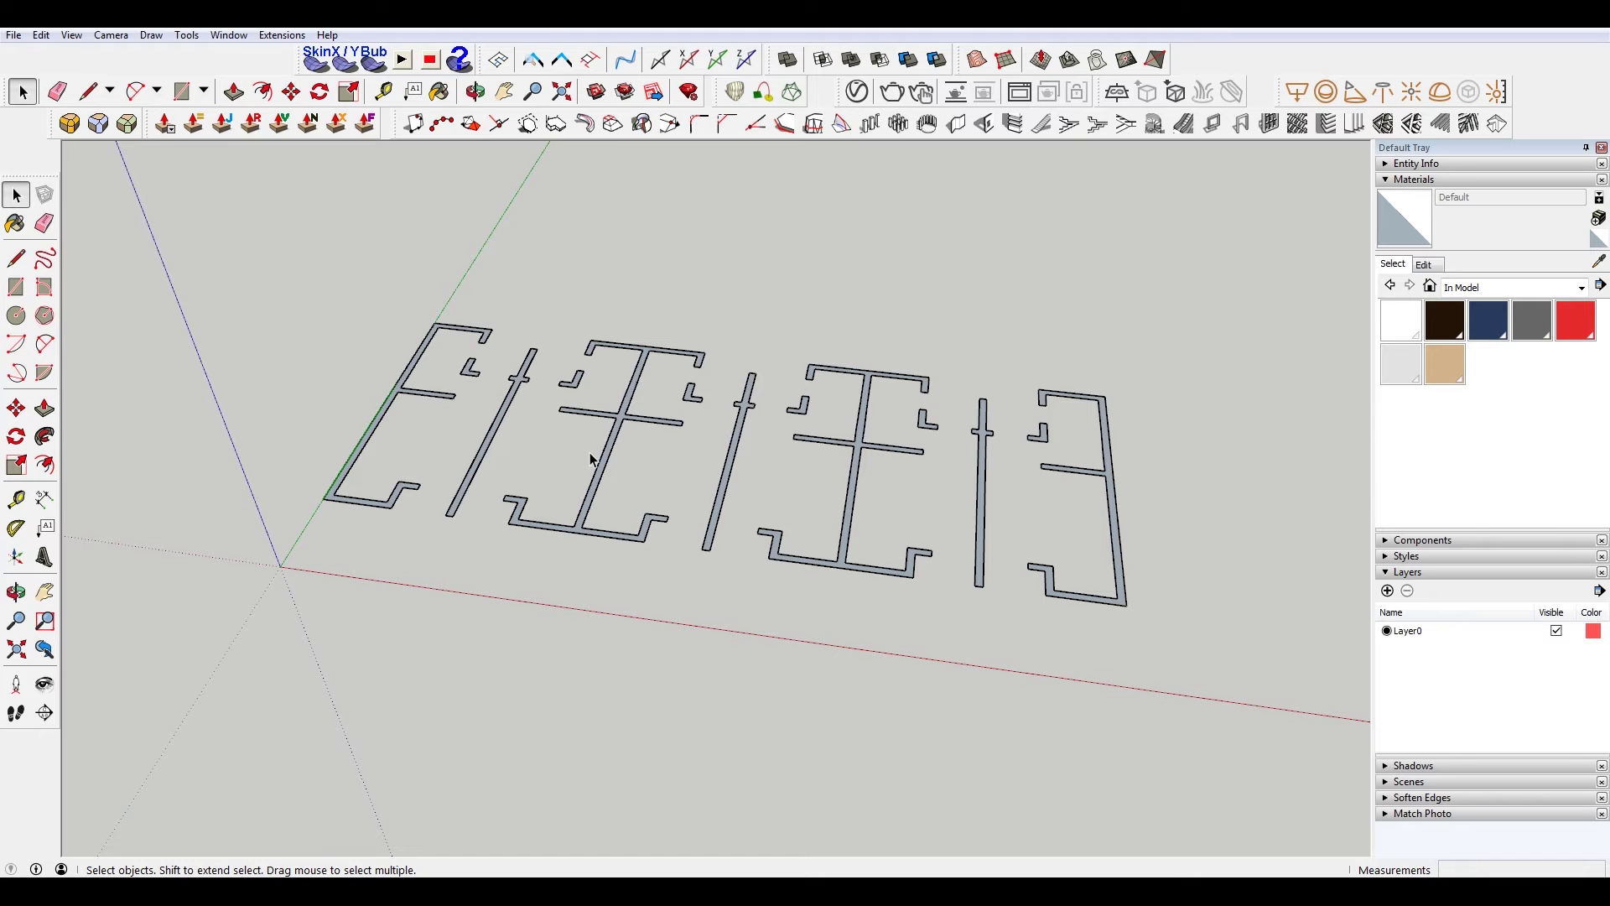
Push/Pull the outer wall face that runs along the green axis up to a height of 8'.
left_click_drag(228, 190, 1314, 723)
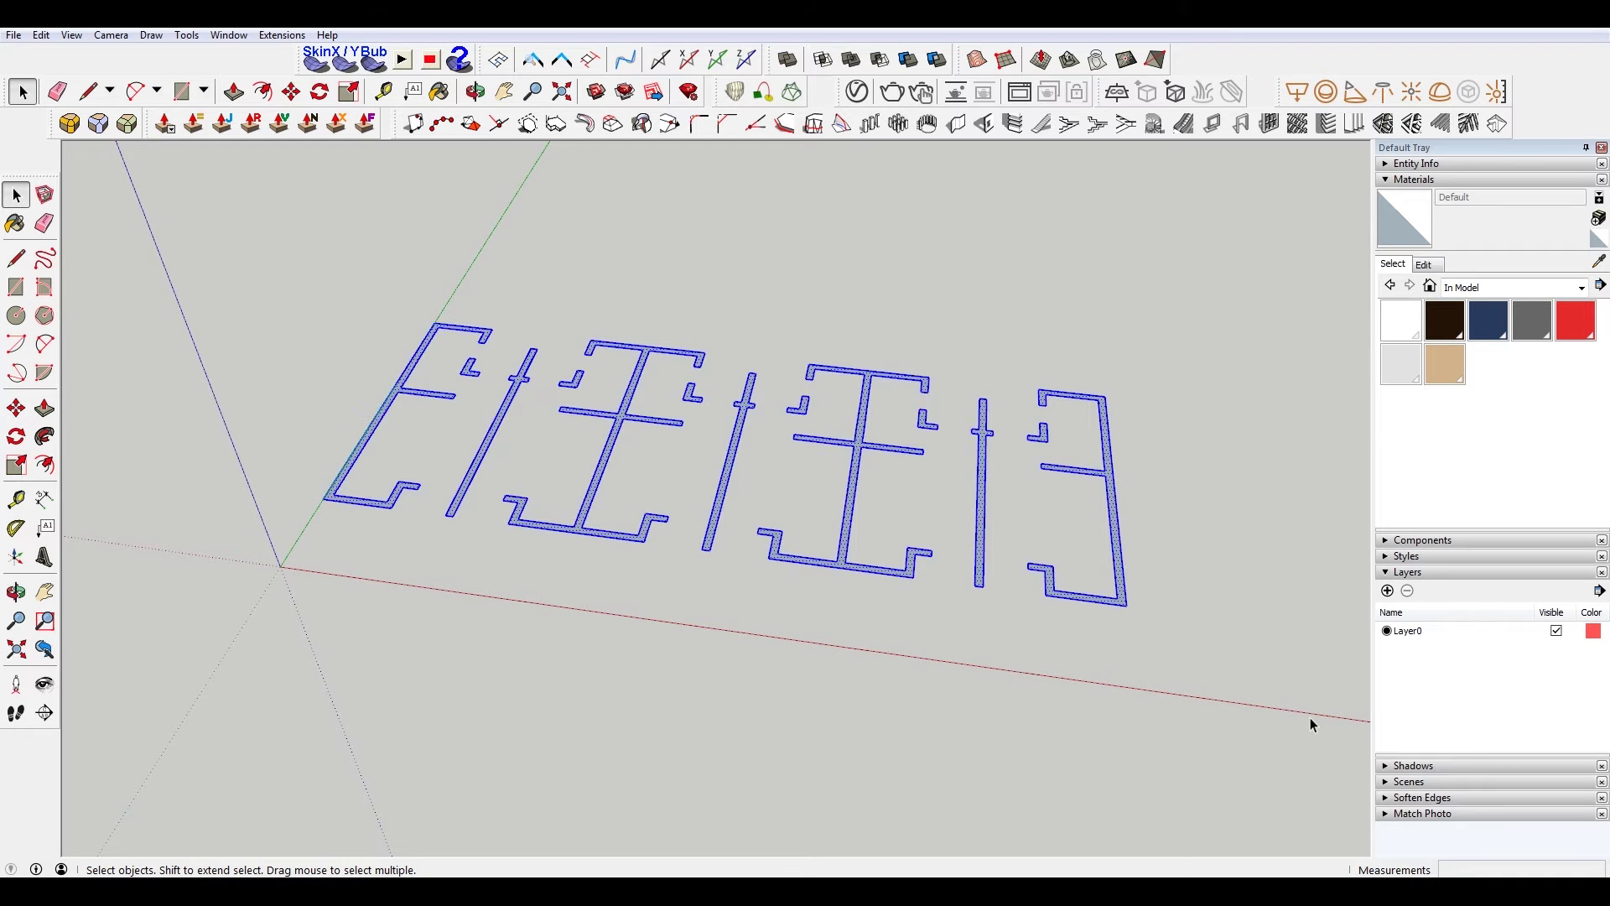
key("p")
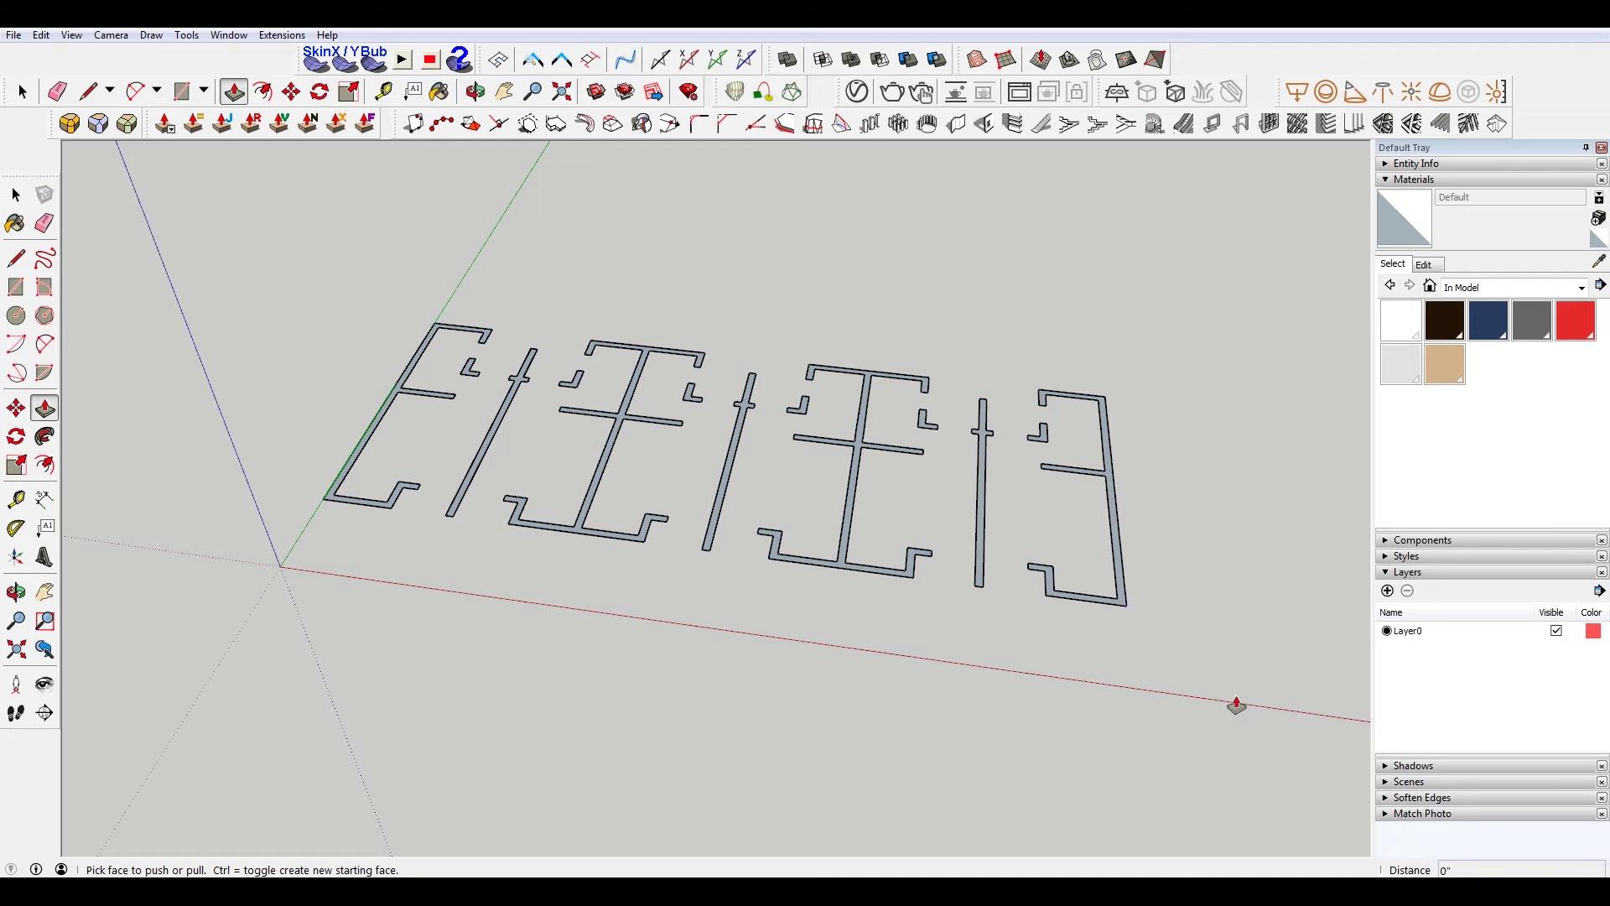
scroll(283, 526, "up", 1)
scroll(343, 464, "up", 2)
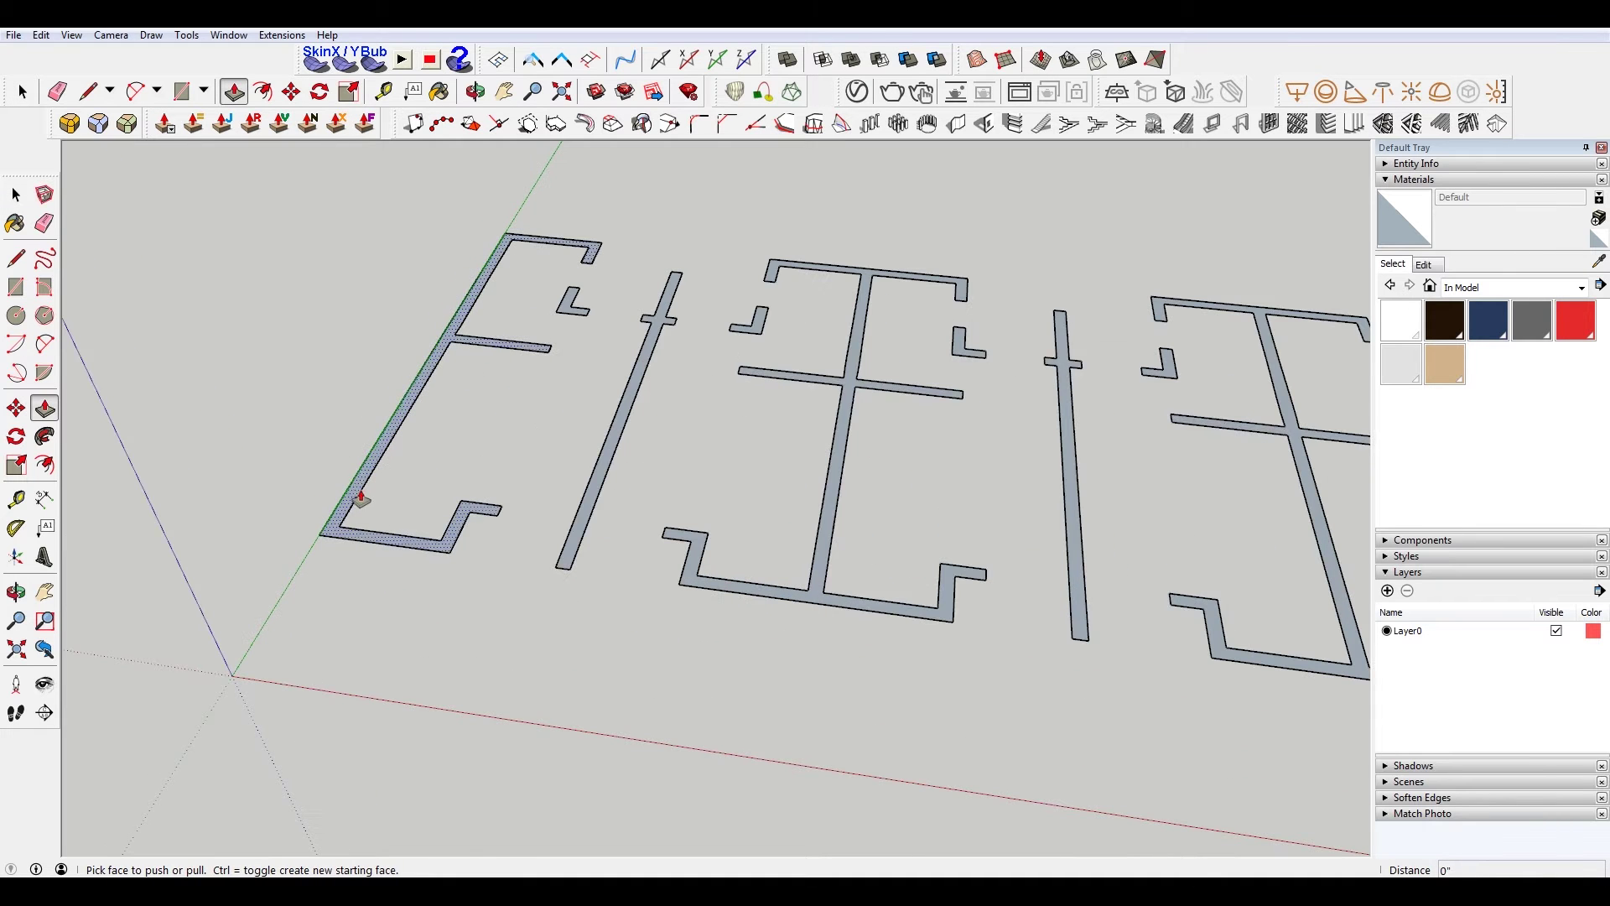
left_click_drag(344, 507, 326, 398)
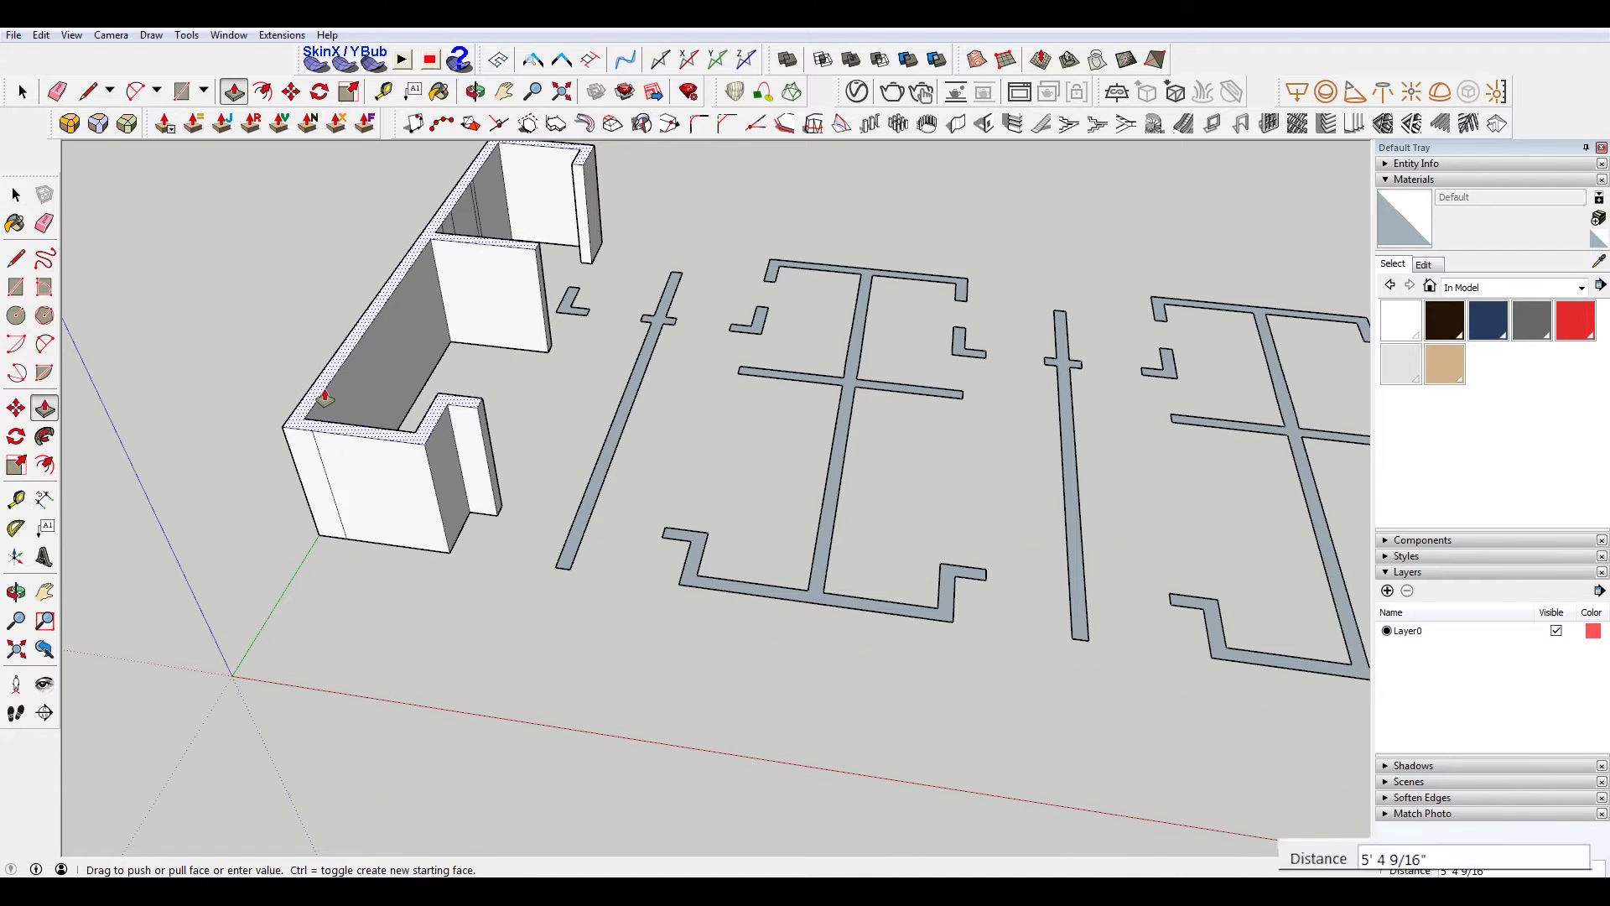
type("8'")
key("Return")
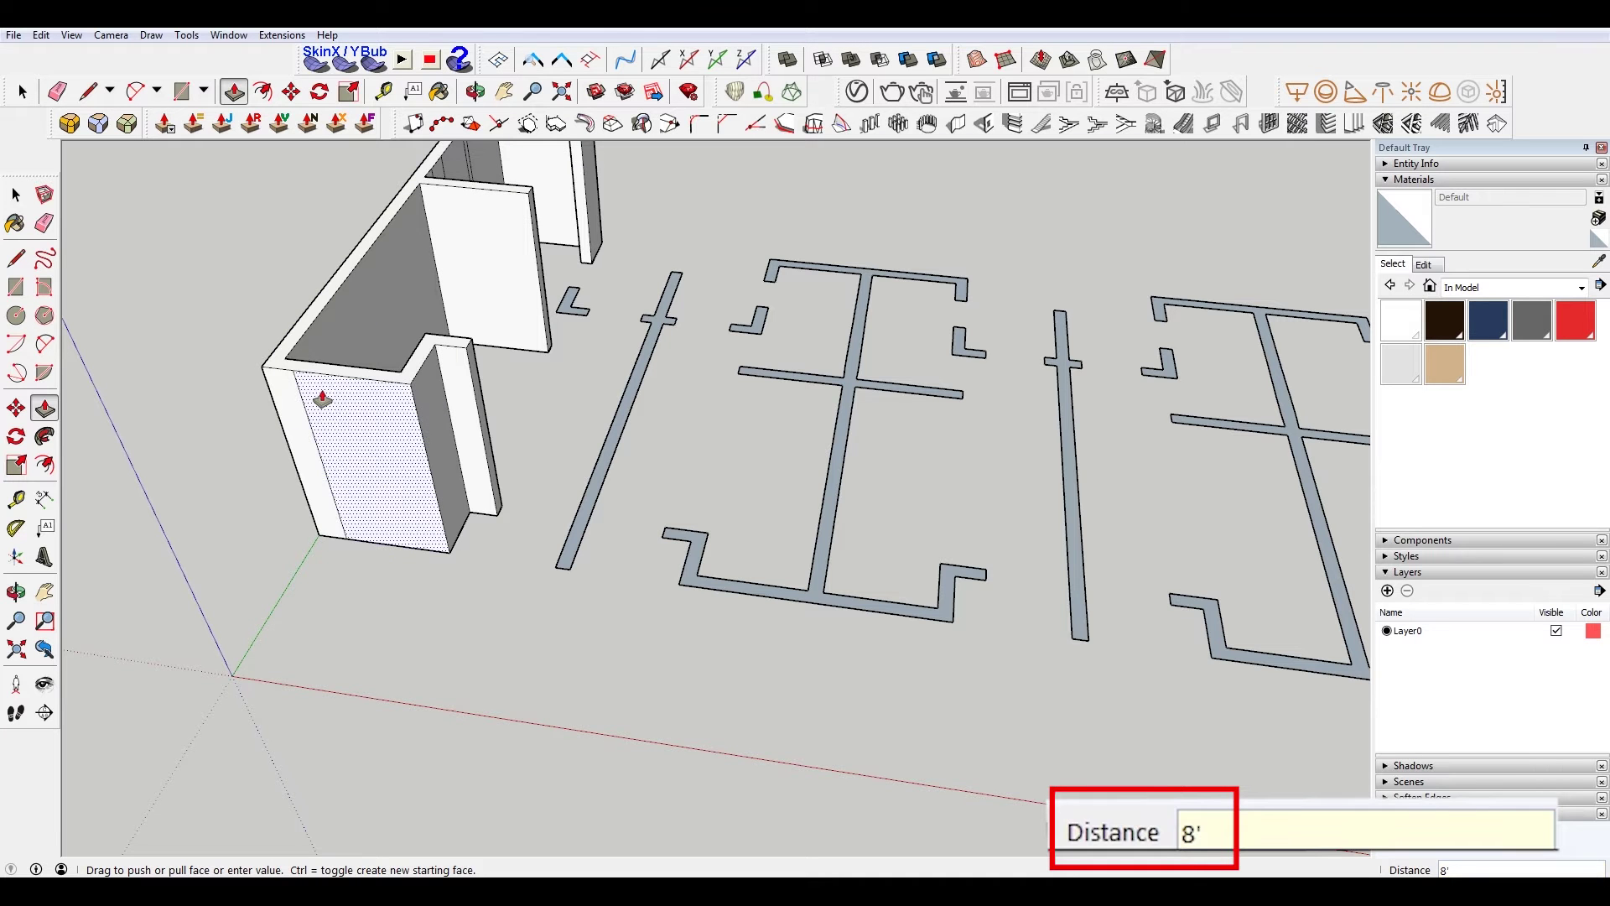
Extrude the neighbouring wall faces by the same 8': the small L-shaped pieces, two long dividing walls and the cross-shaped unit wall between them.
scroll(322, 400, "down", 5)
scroll(541, 324, "up", 5)
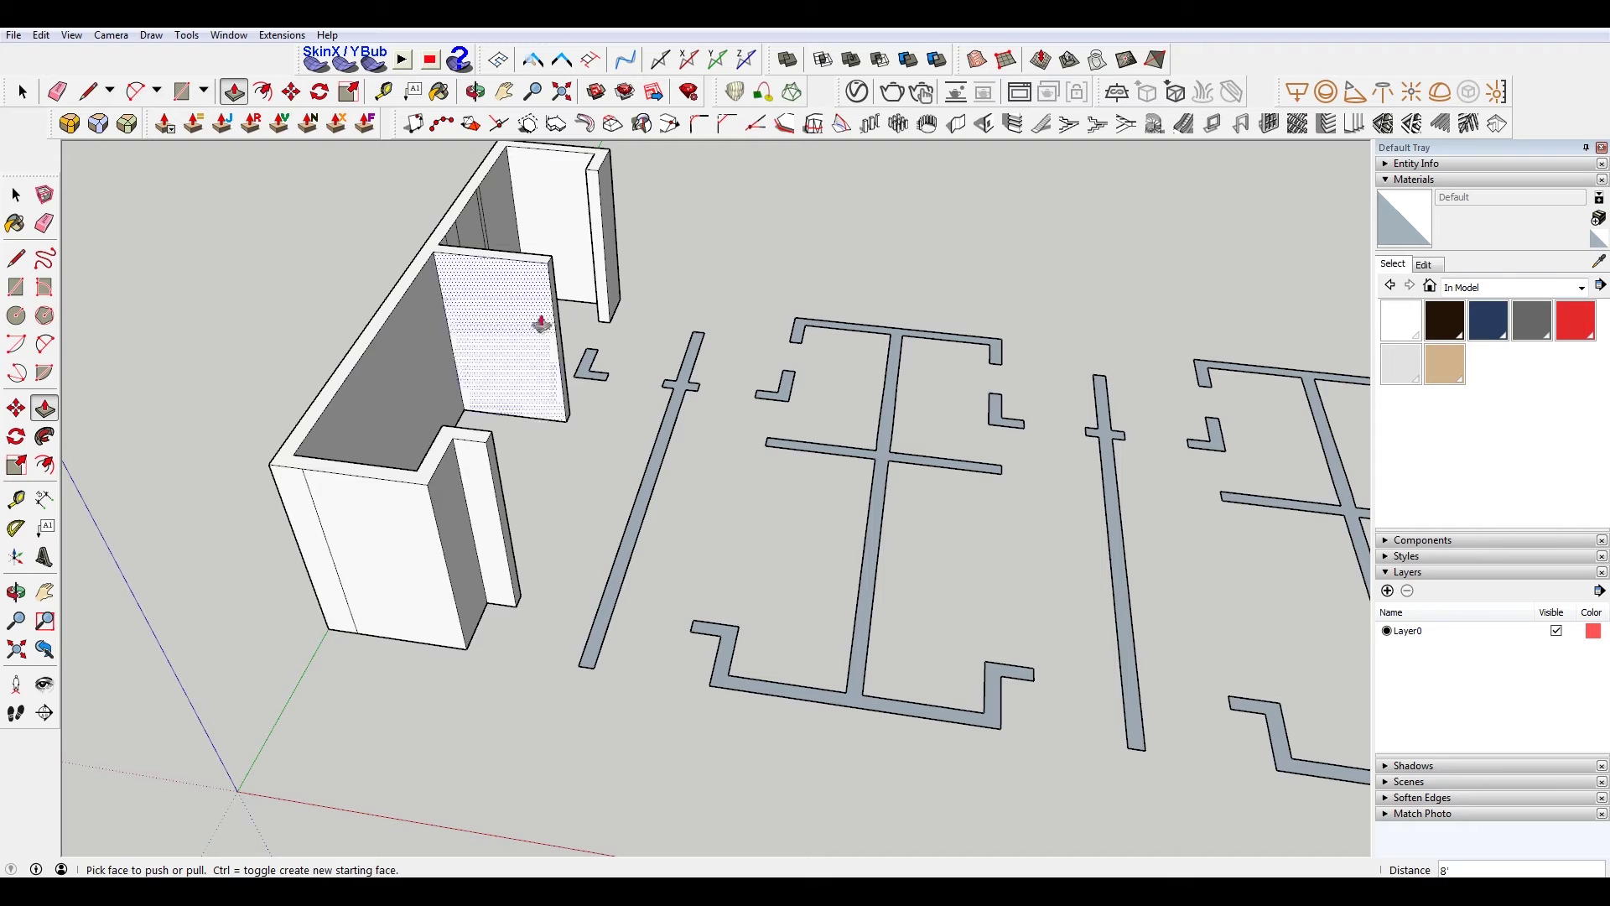
double_click(587, 372)
double_click(683, 396)
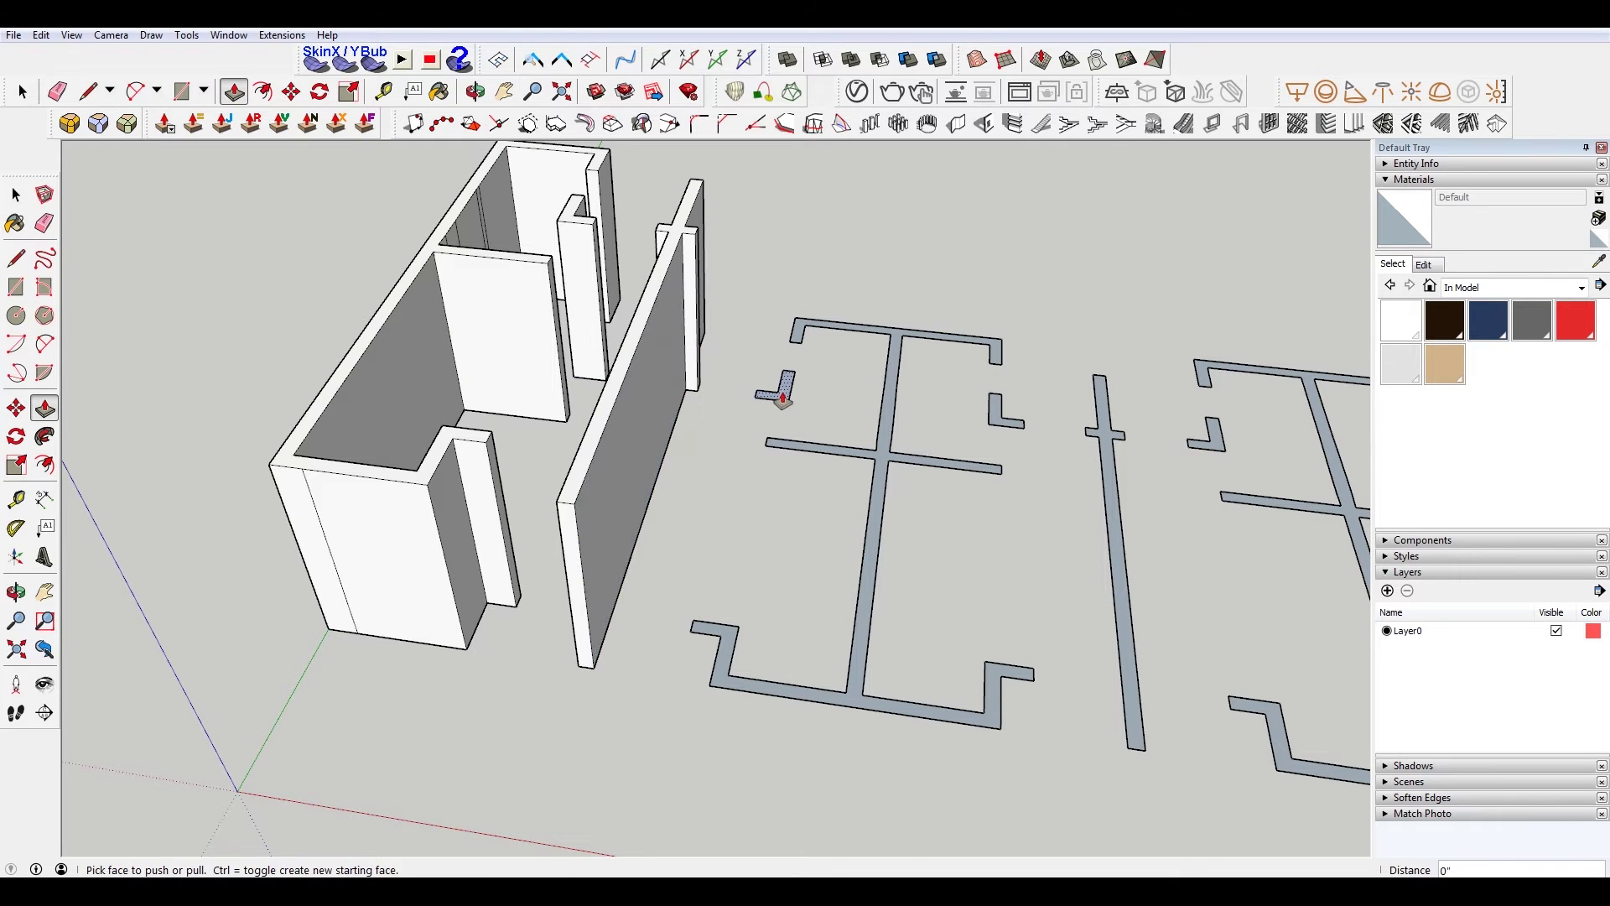
double_click(782, 398)
double_click(896, 352)
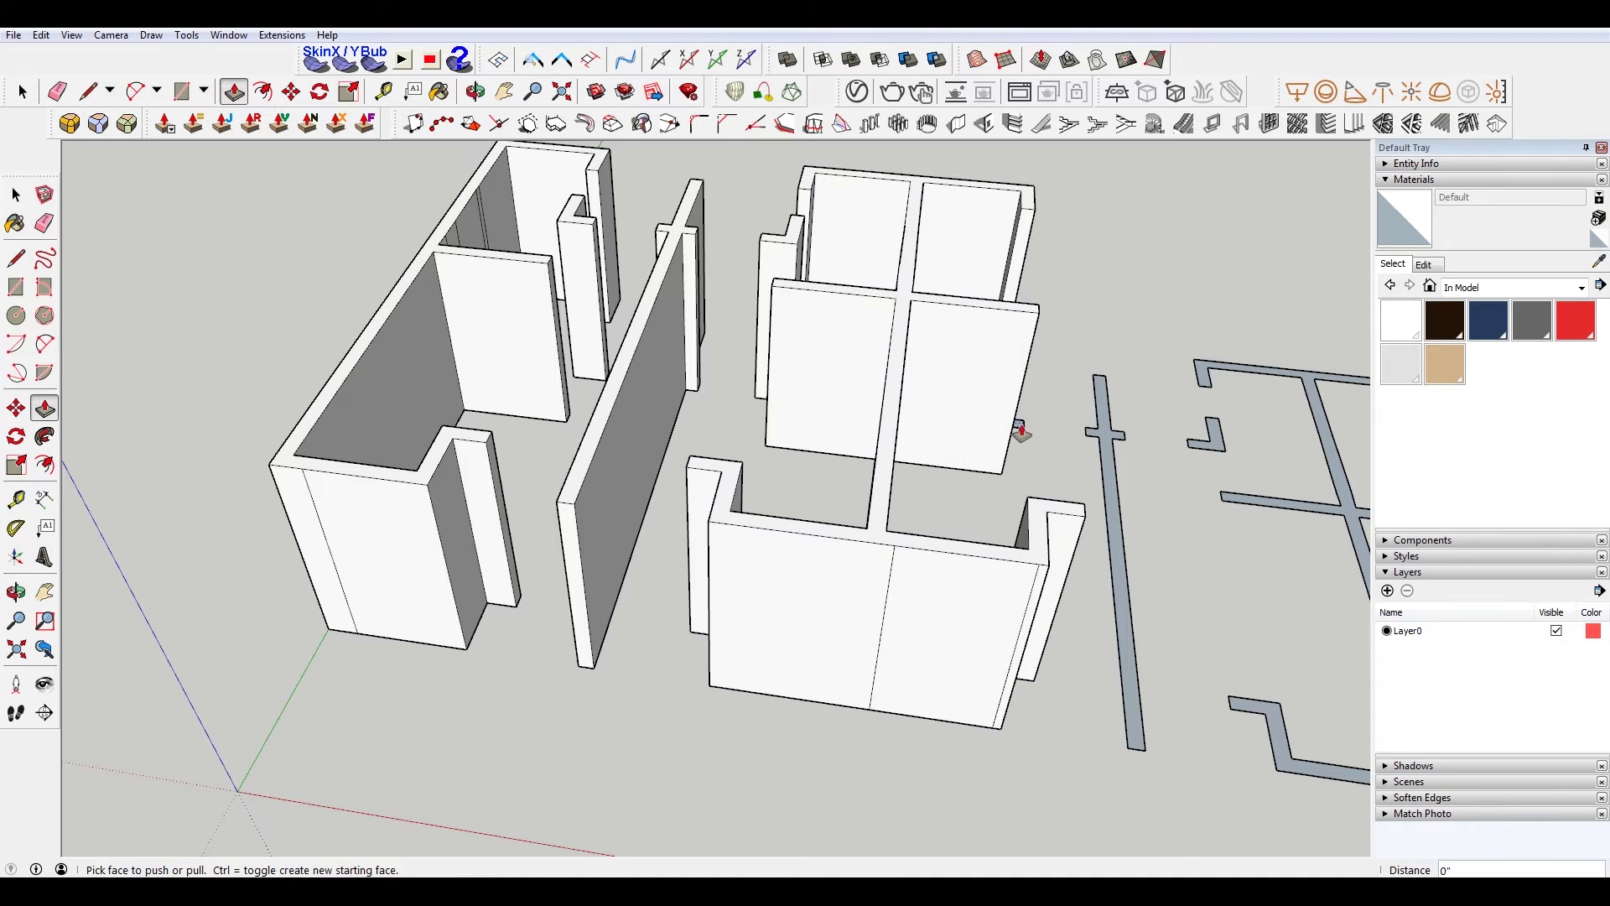
double_click(1111, 503)
Push/Pull the remaining flat wall faces up 8', beginning with the second cross-shaped unit wall, its L-shaped pieces and the long dividing wall beyond.
scroll(956, 360, "down", 5)
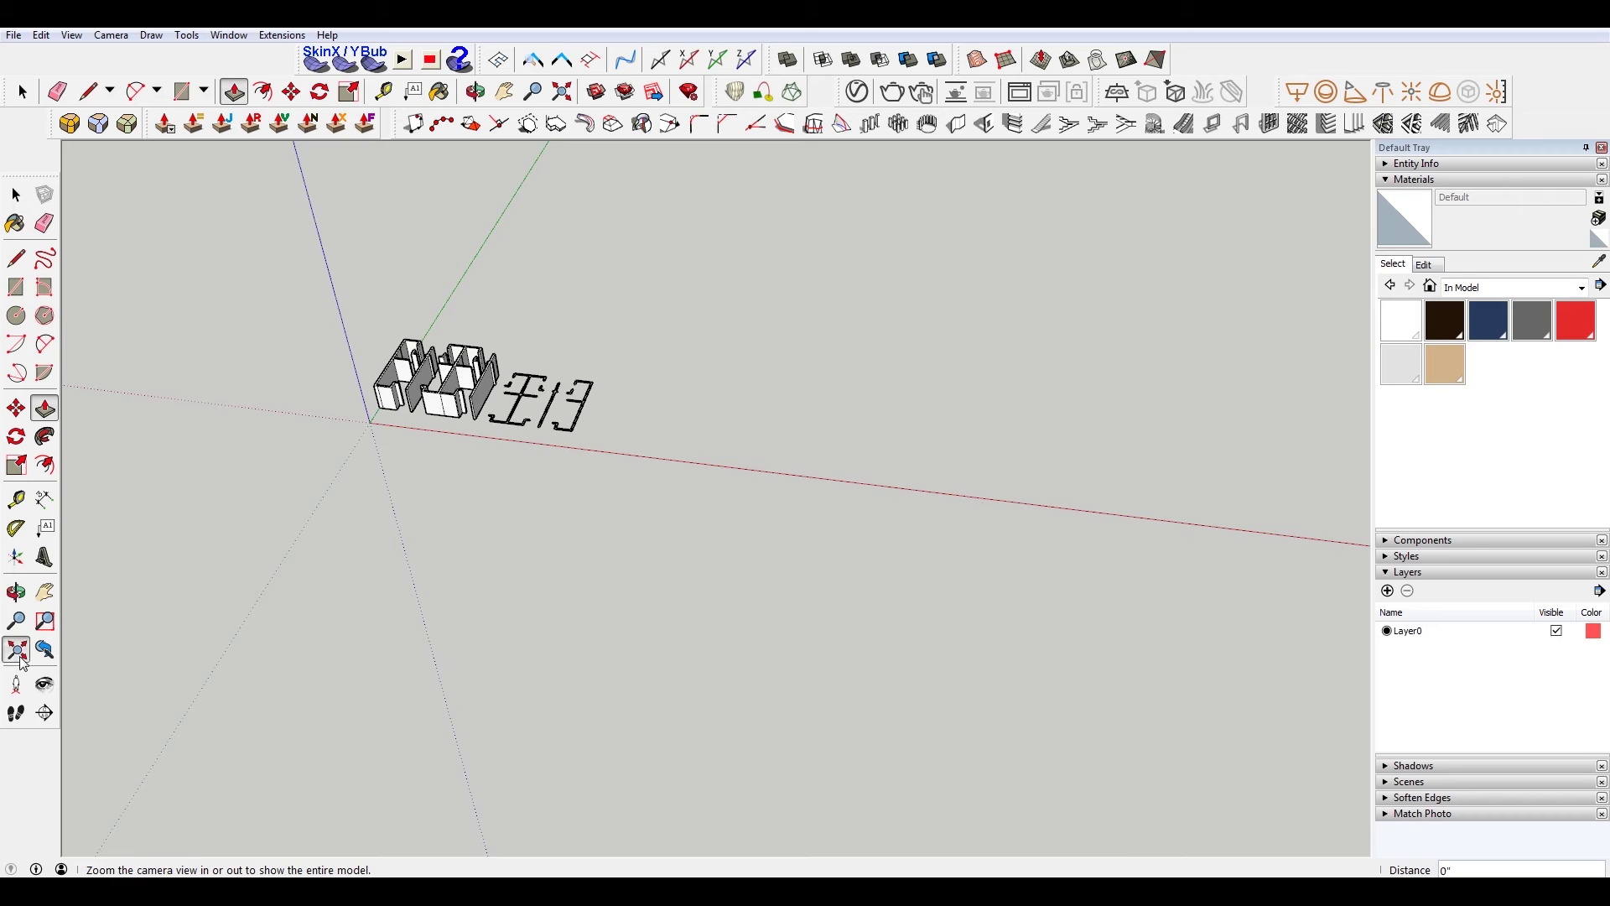
left_click(16, 651)
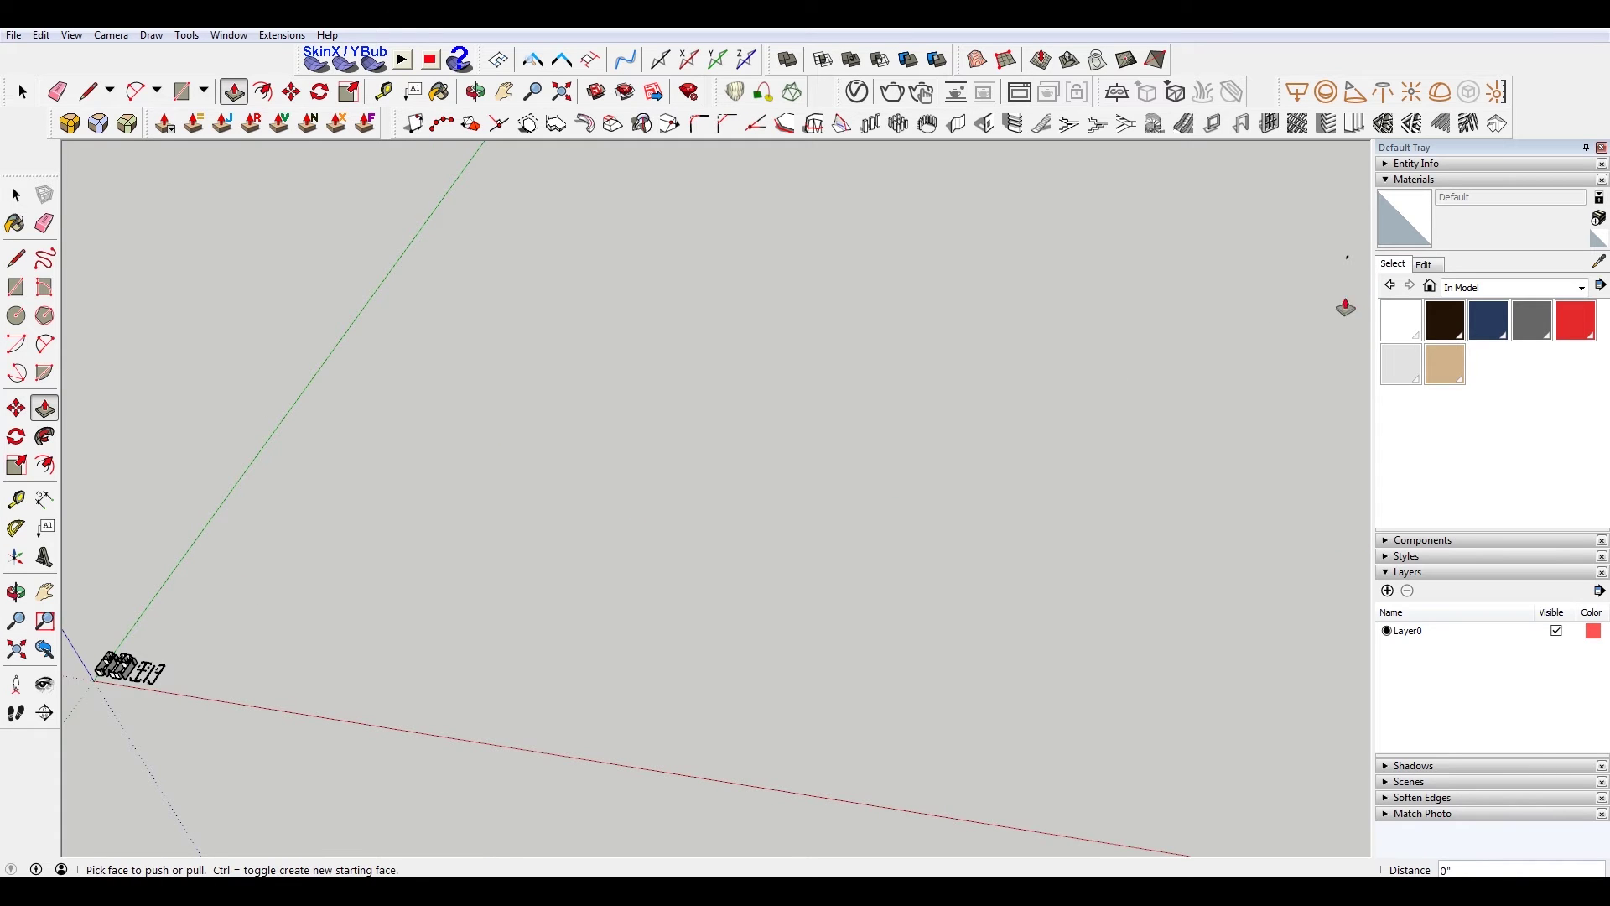
key("space")
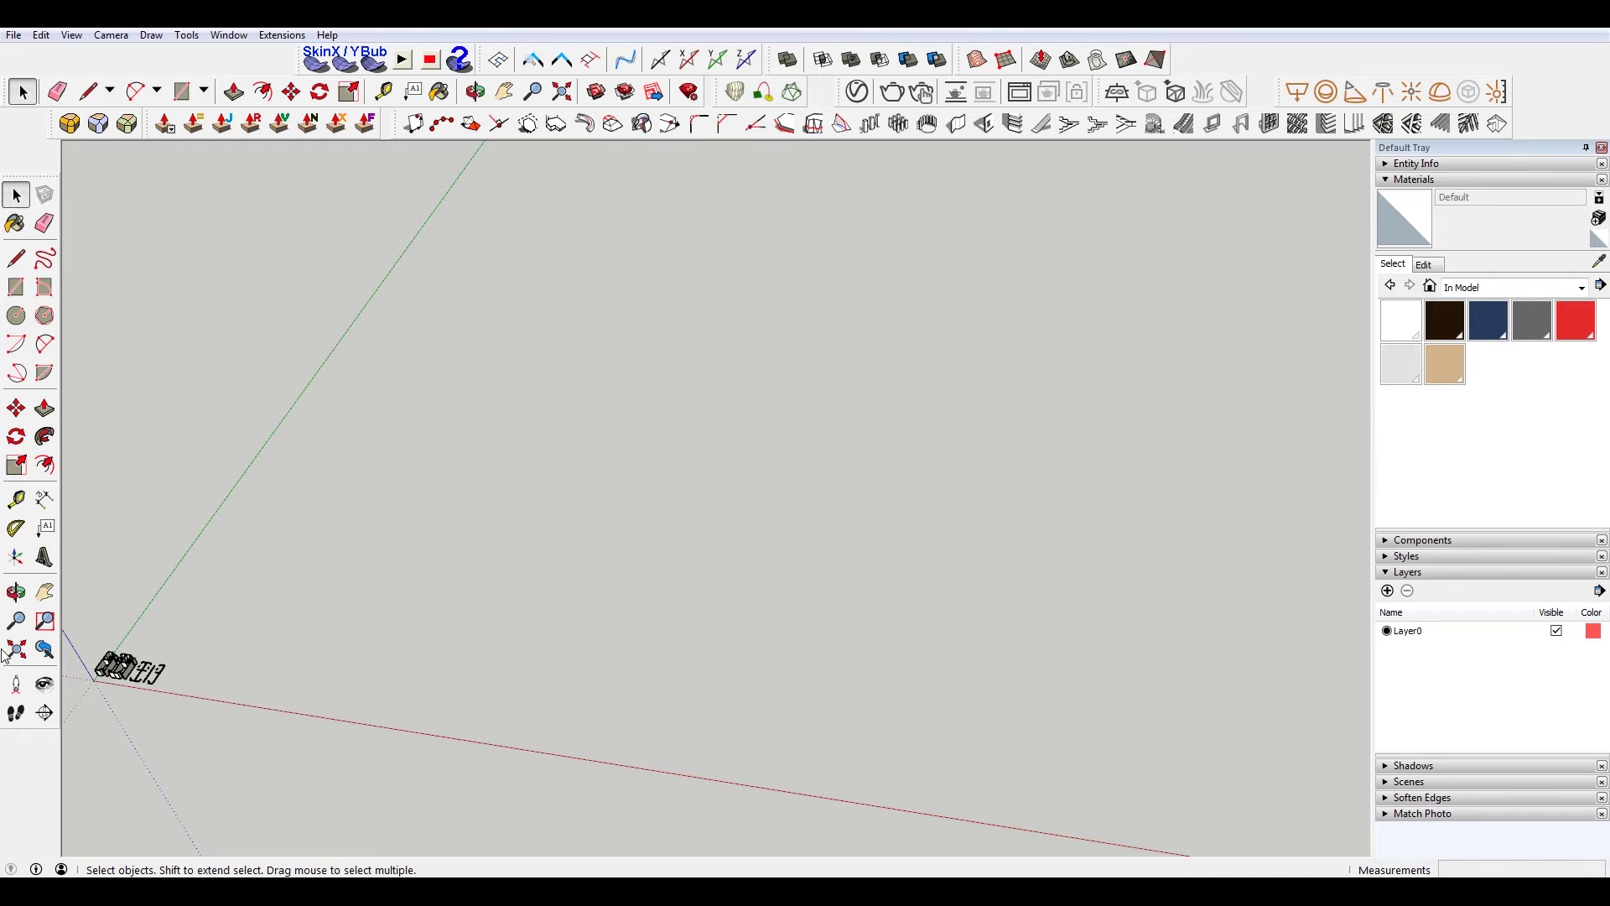
left_click(45, 648)
key("p")
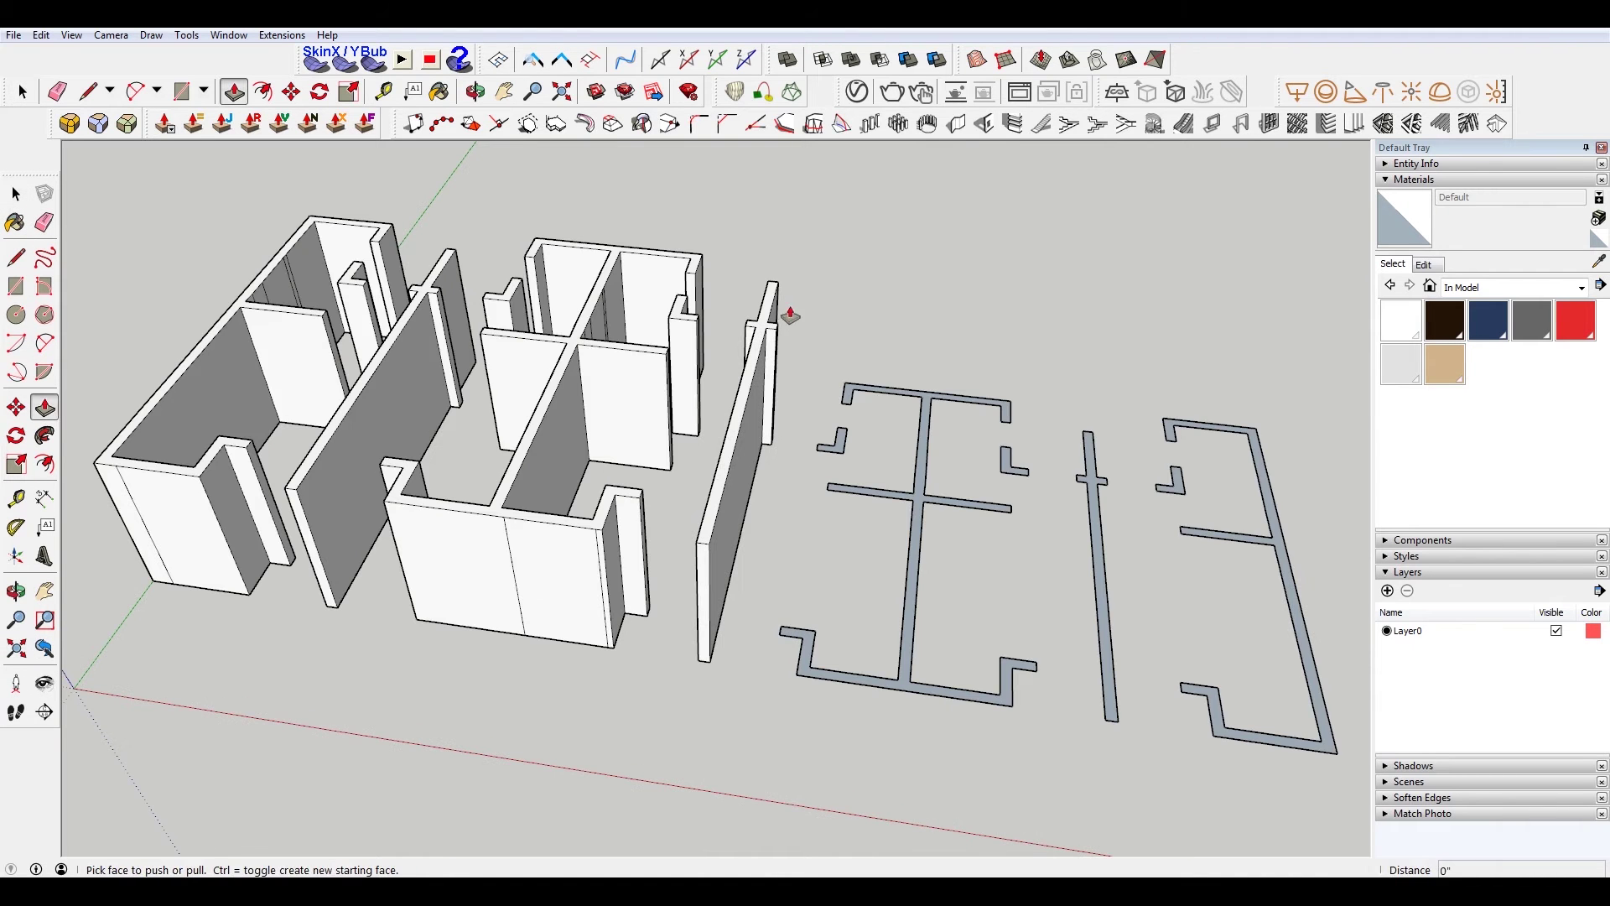
left_click(844, 391)
type("8'")
key("Return")
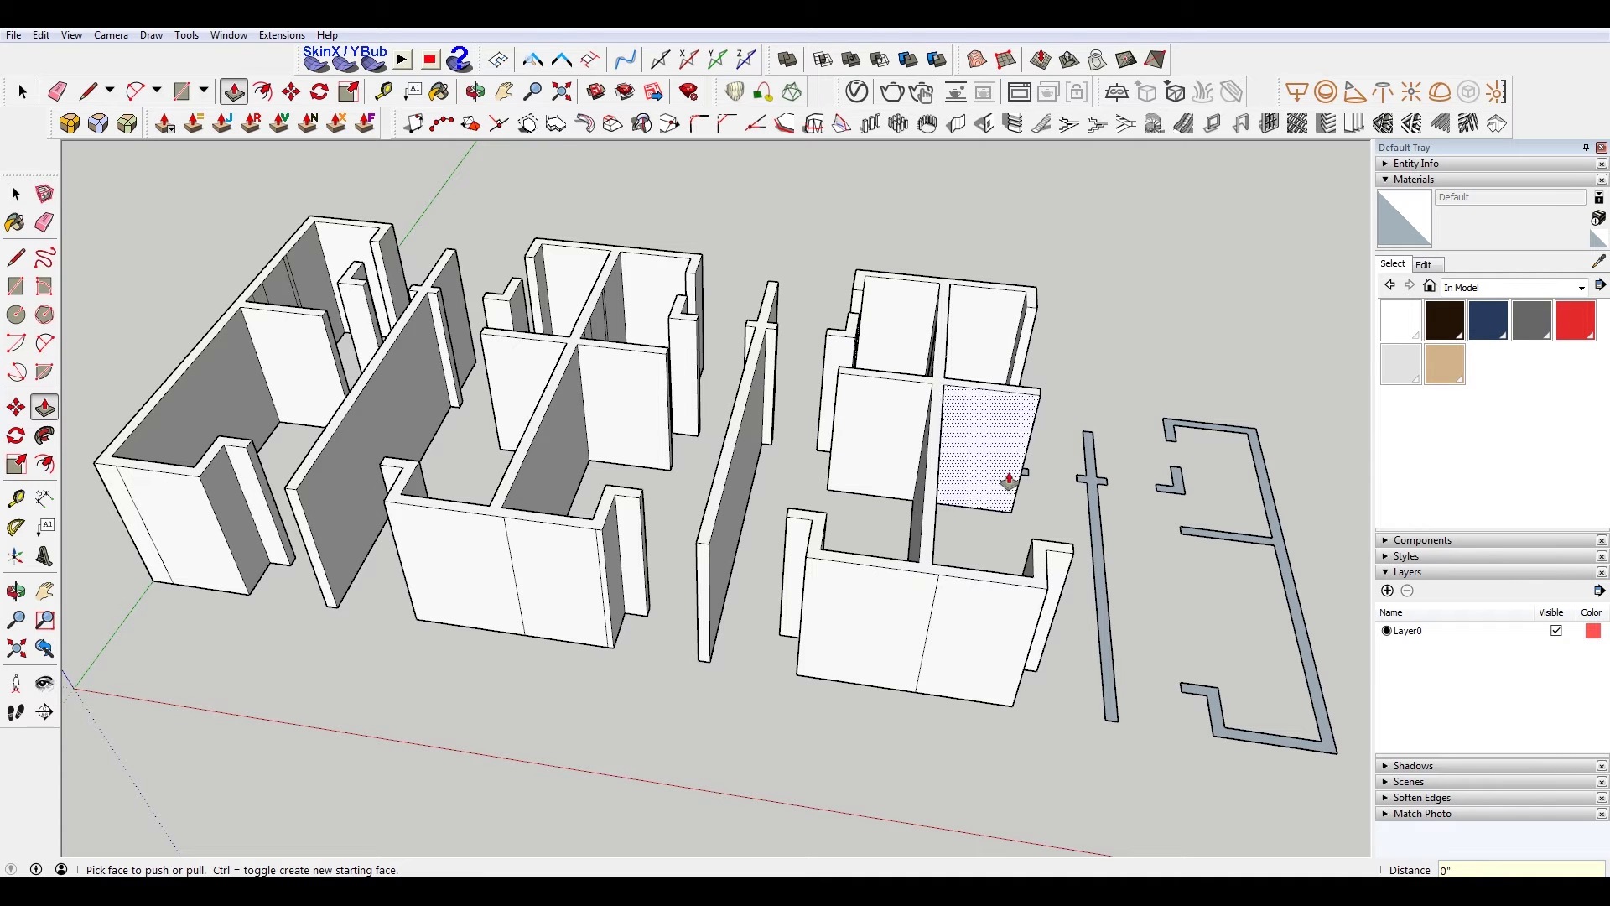
double_click(1093, 491)
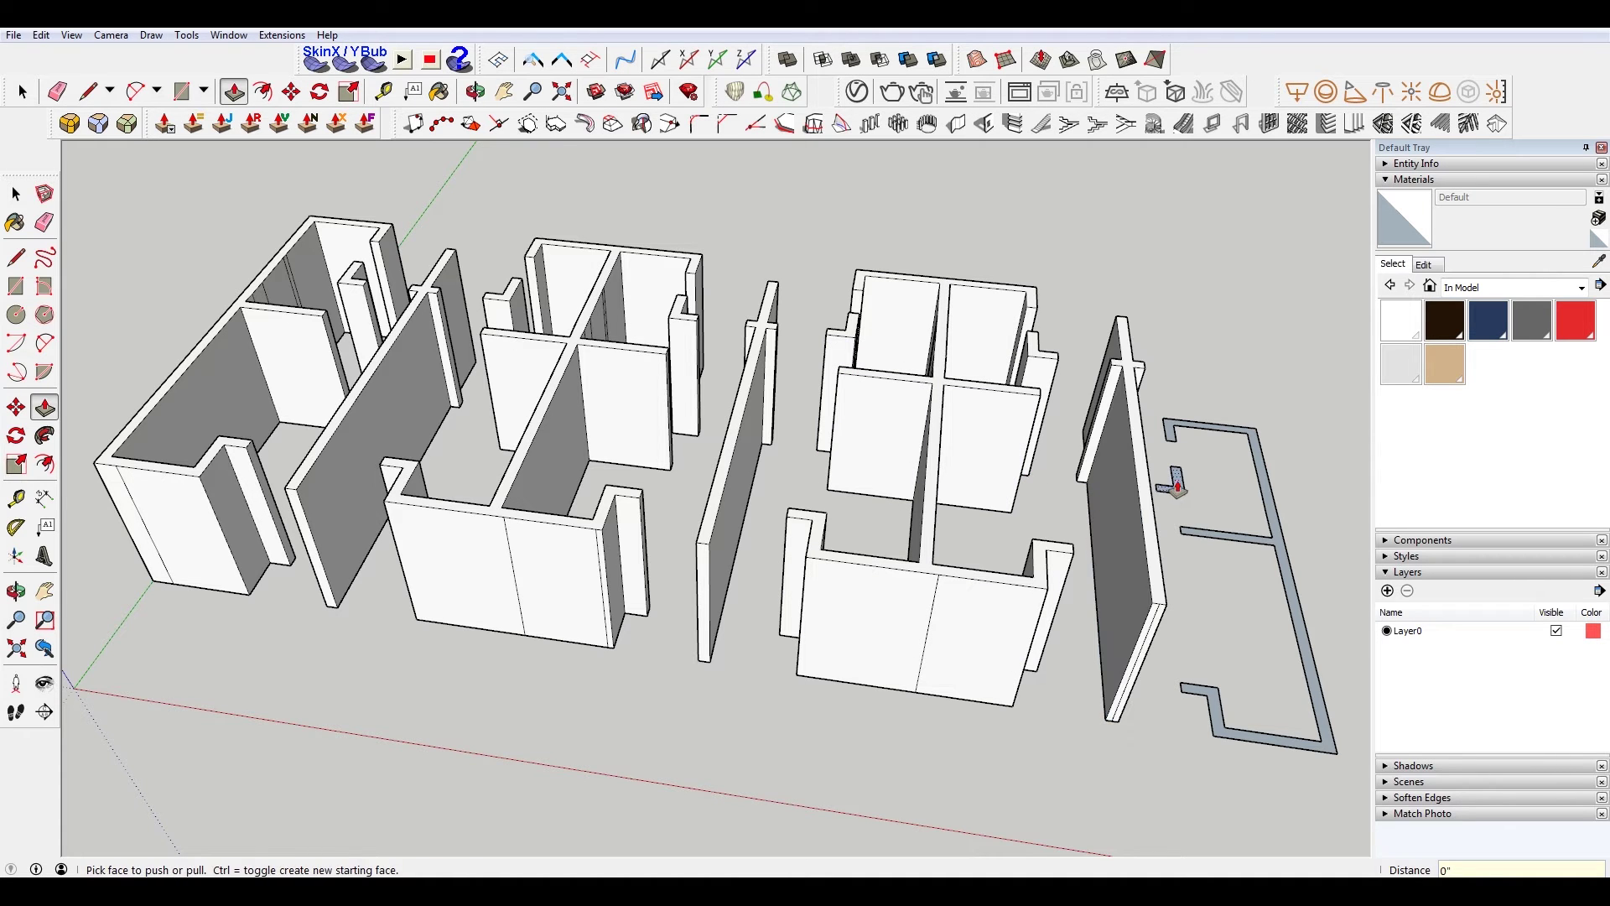
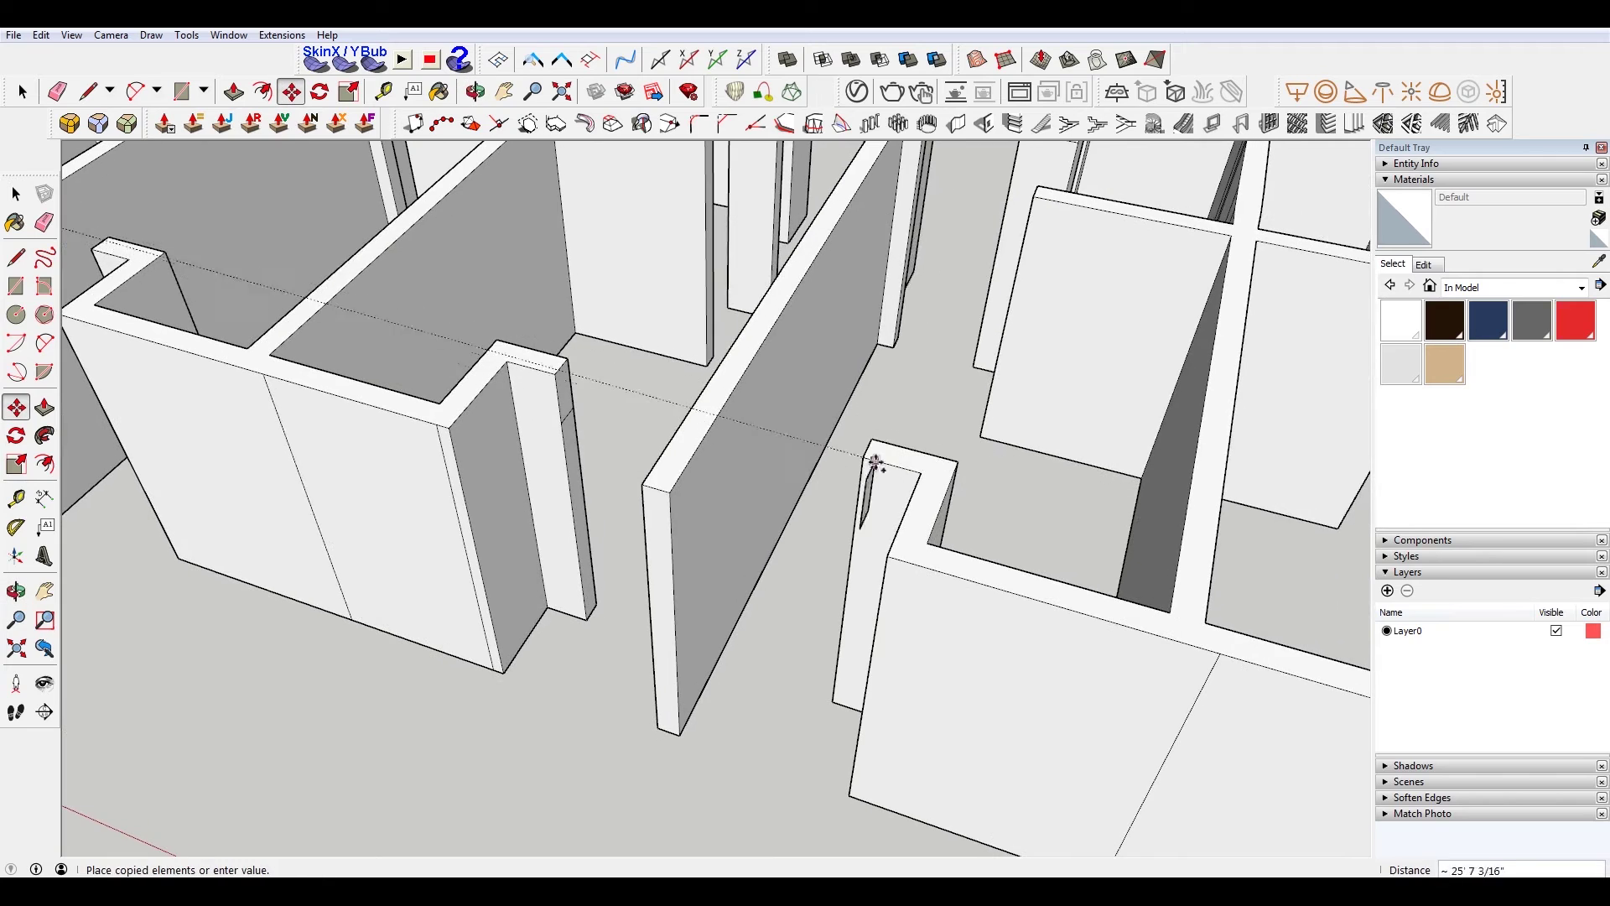
Copy the door-head edge onto the end faces of the wall stubs beside the remaining front door openings.
left_click(877, 445)
scroll(889, 449, "down", 4)
middle_click_drag(977, 462, 778, 446, "shift")
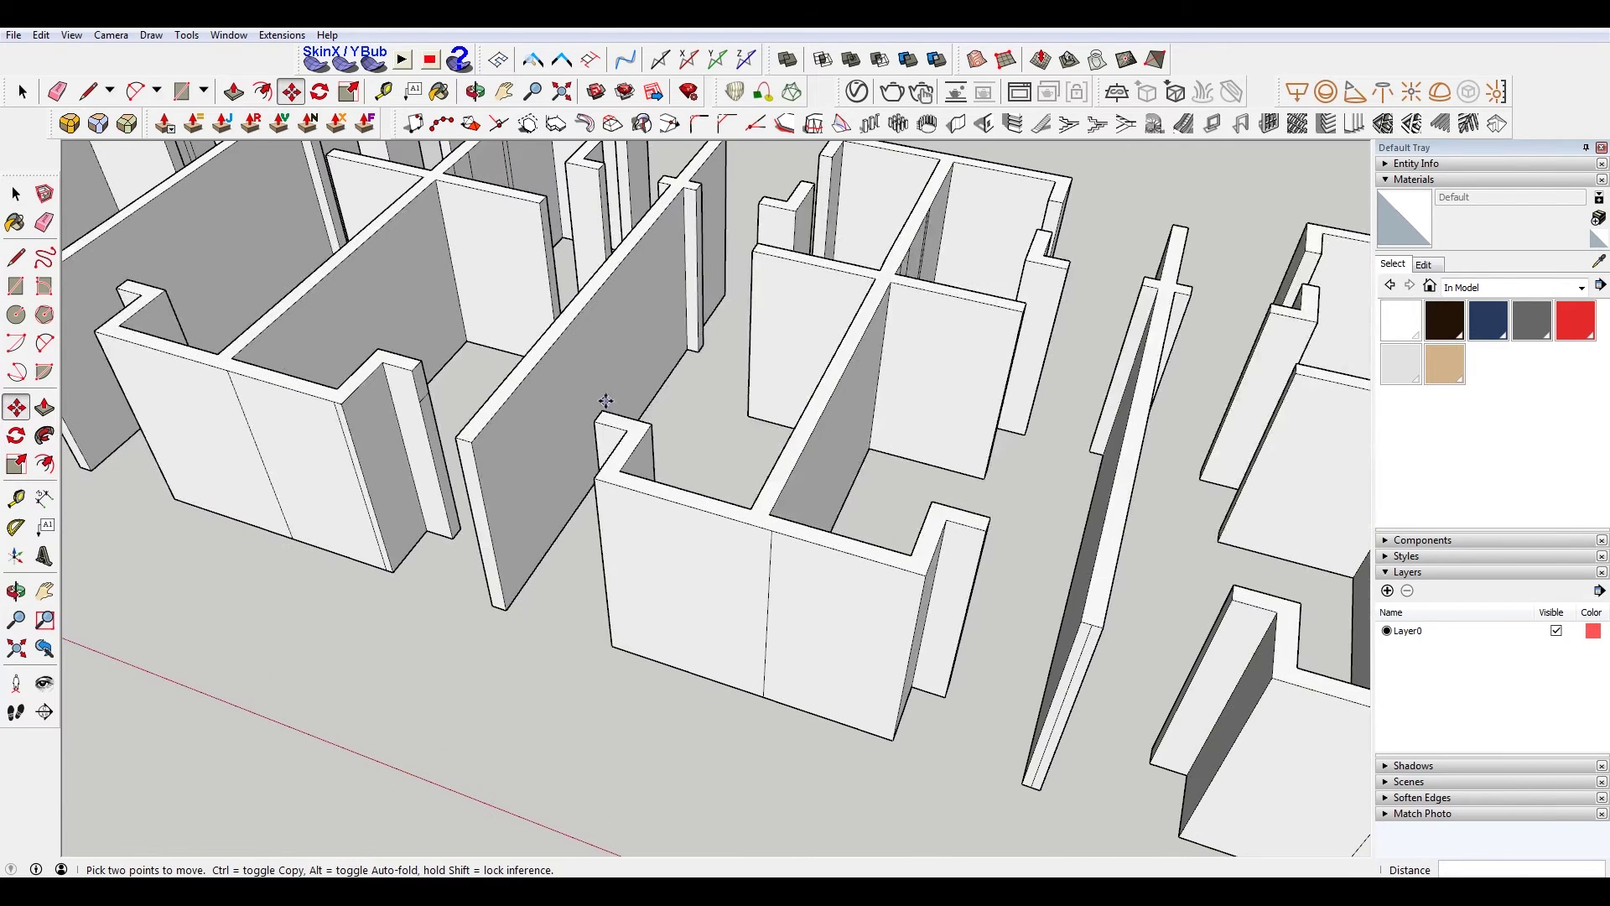
middle_click_drag(987, 517, 725, 480, "shift")
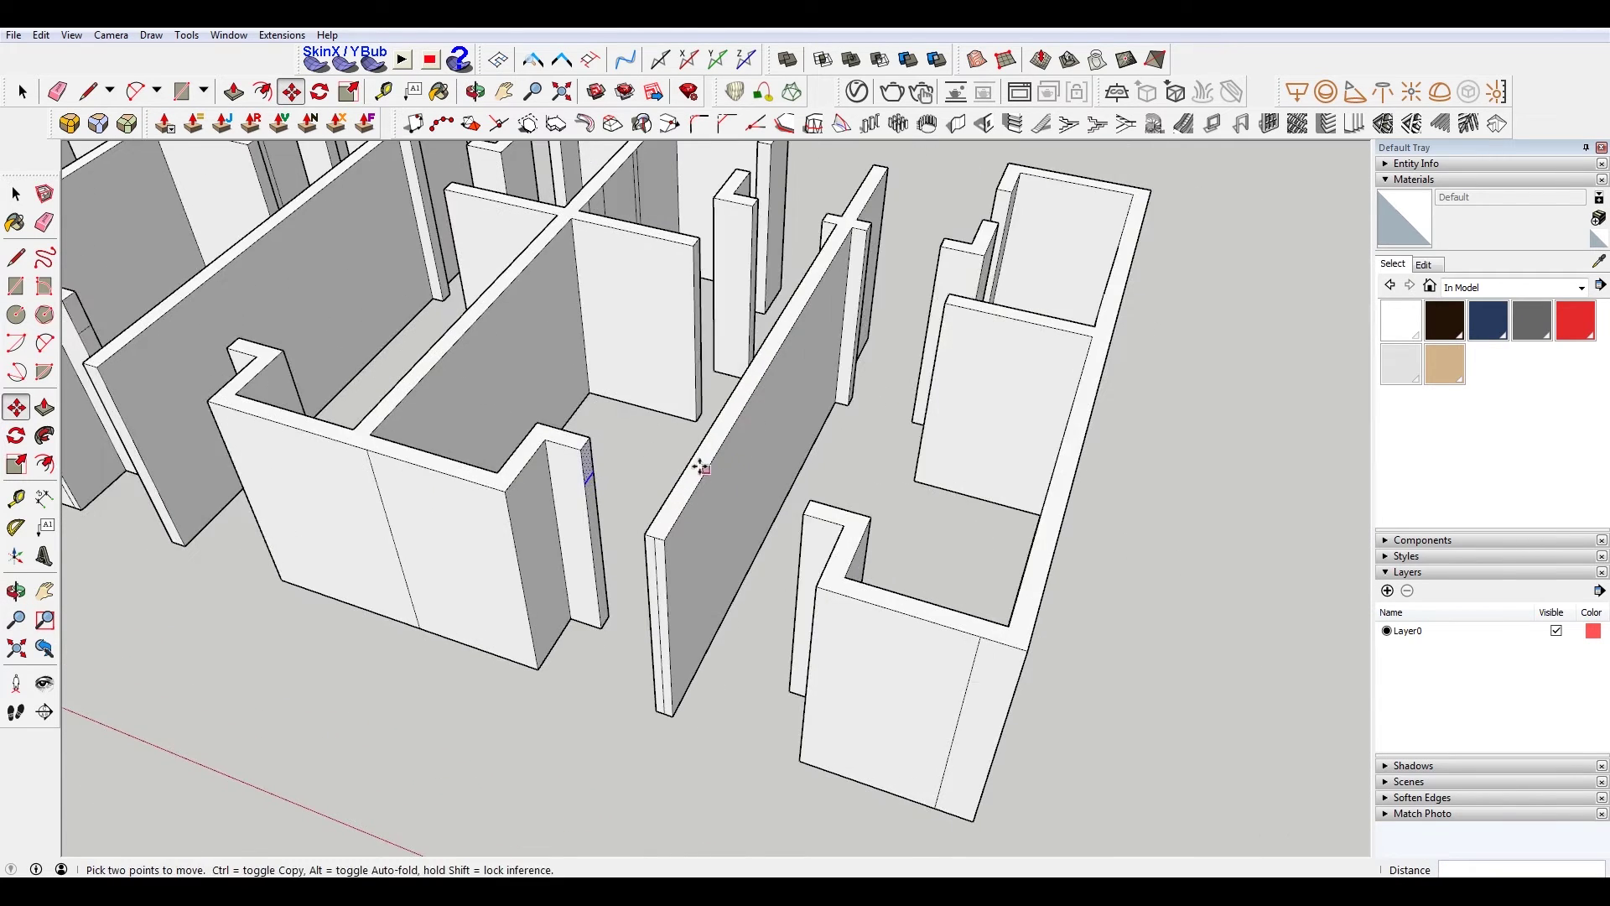
left_click(590, 437)
key("ctrl")
left_click(812, 501)
middle_click_drag(891, 316, 939, 520)
Copy the door-head edge from the front stub to the end faces of the walls at the nearest rear door openings.
left_click(936, 520)
key("ctrl")
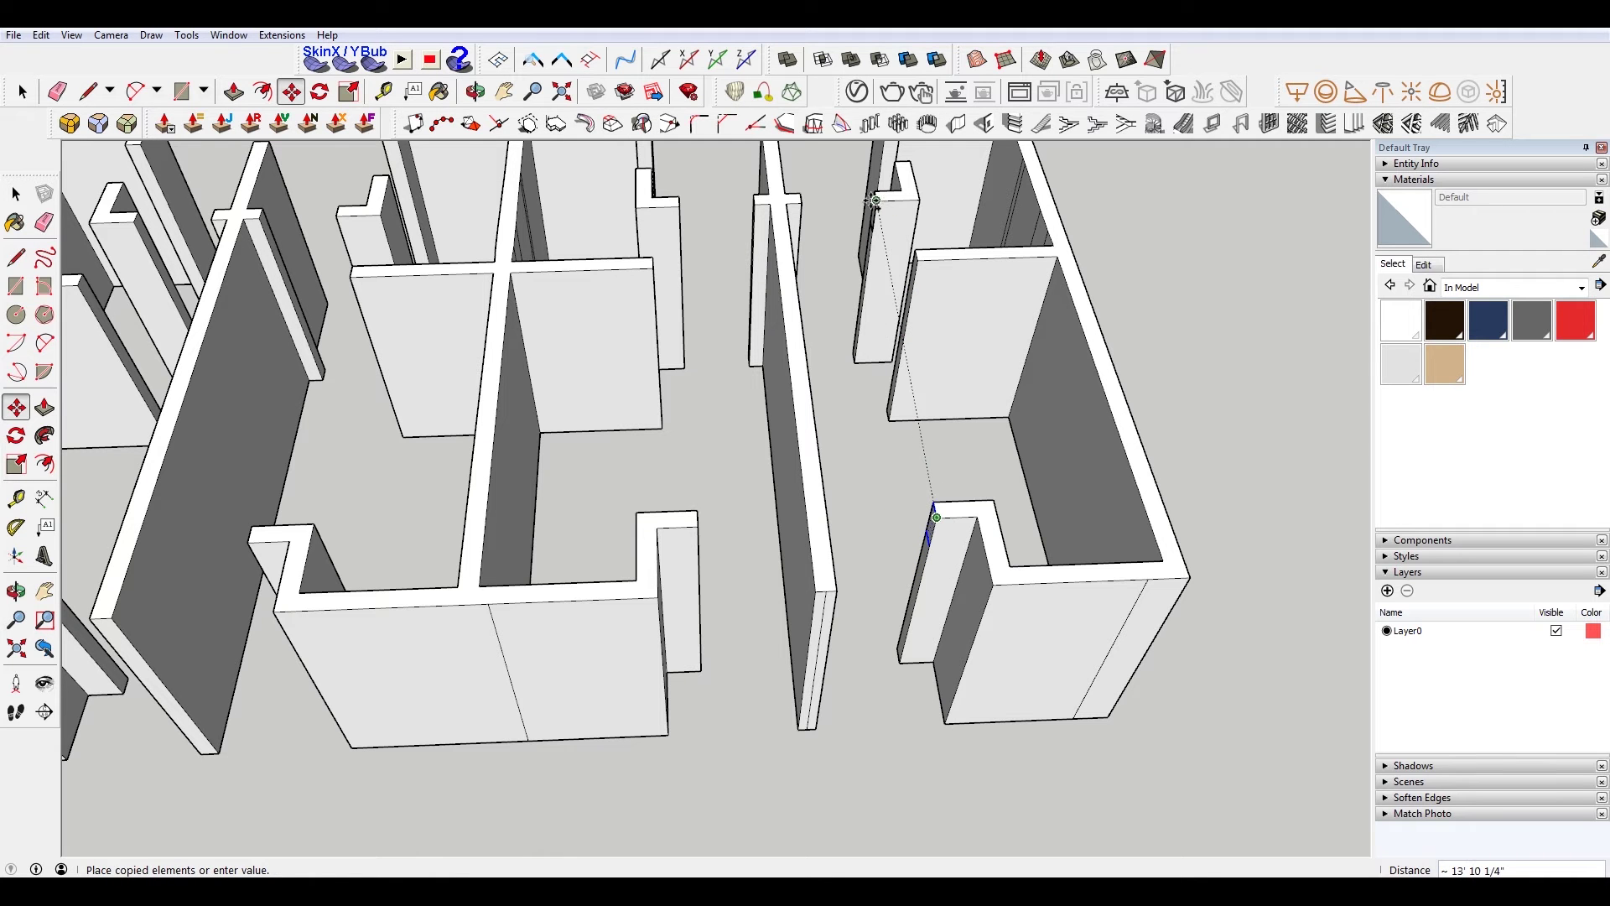
middle_click_drag(874, 201, 805, 179)
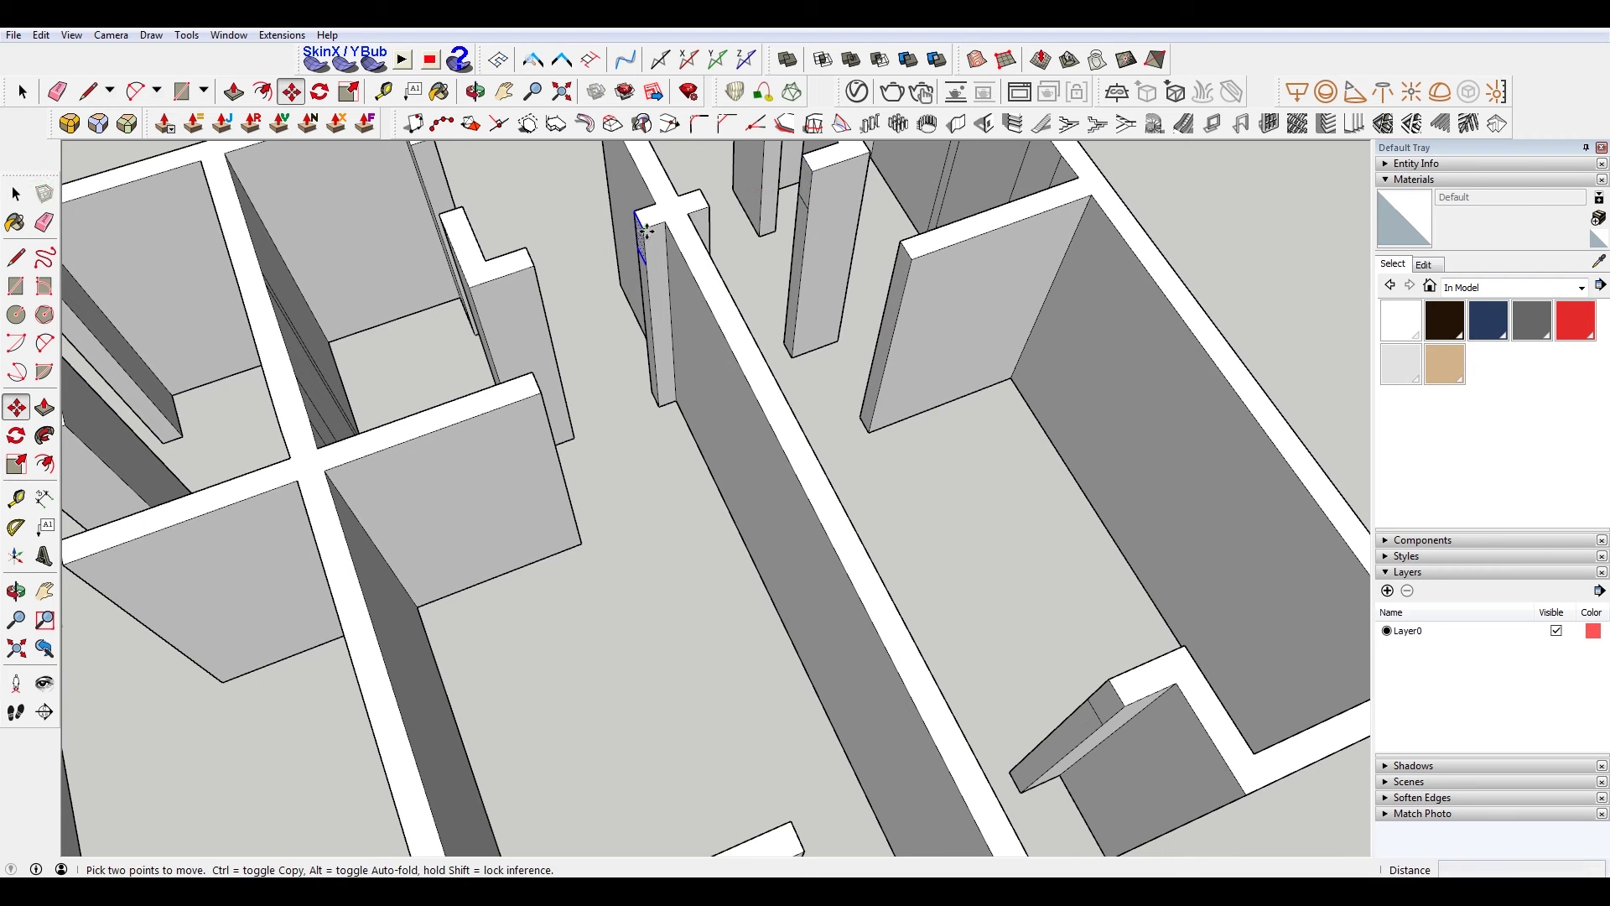
scroll(448, 310, "down", 3)
left_click(615, 354)
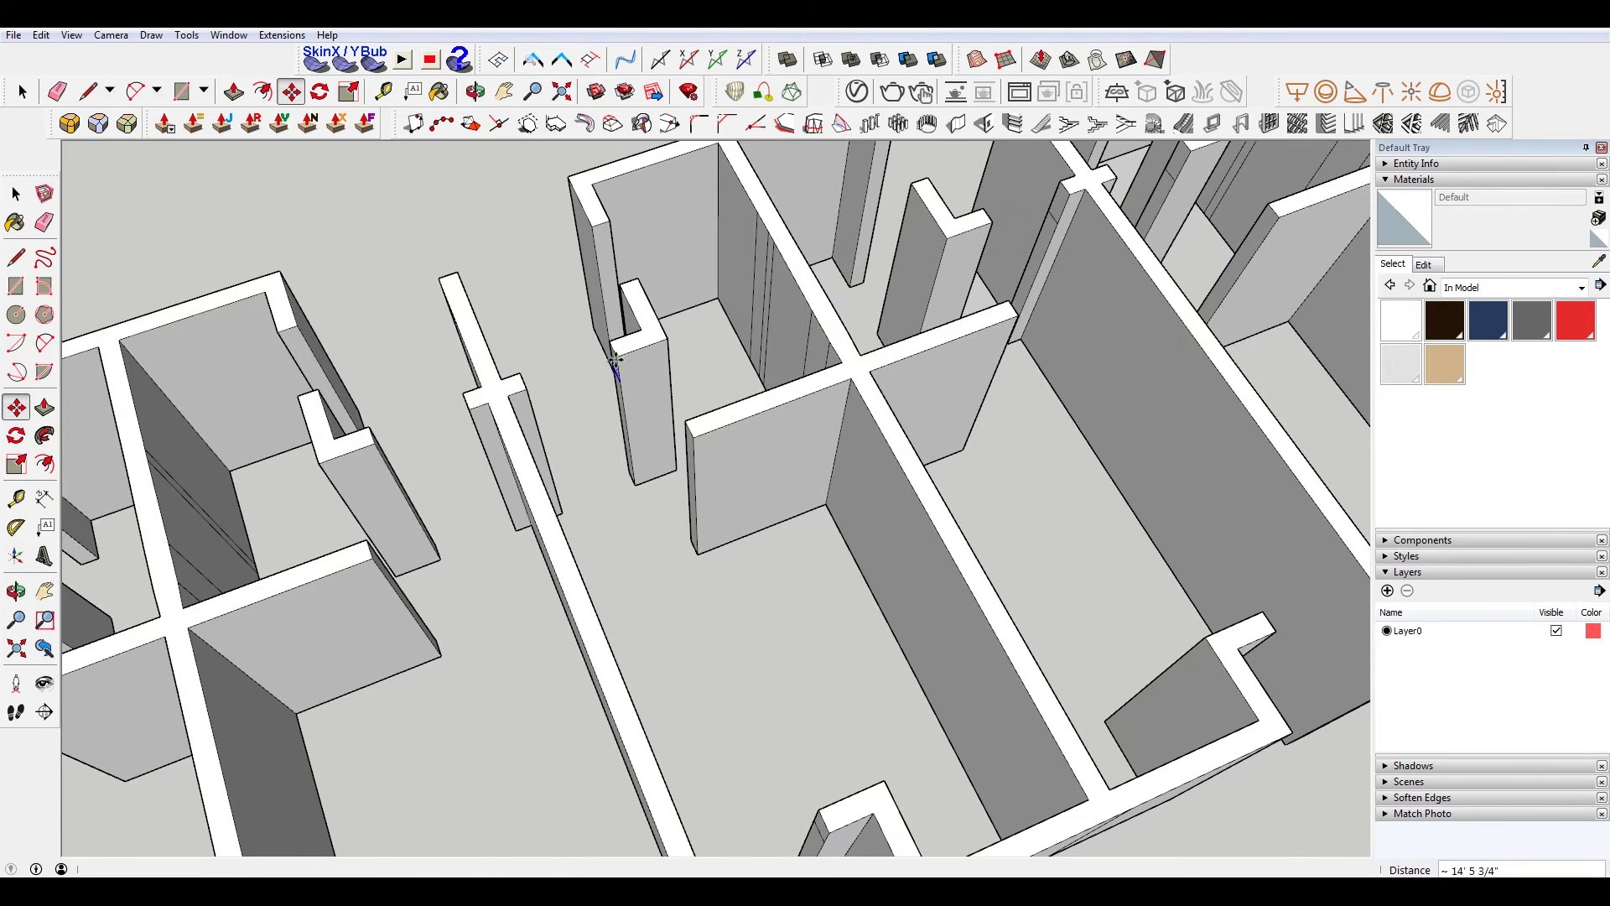
middle_click_drag(469, 415, 652, 361)
scroll(662, 362, "up", 1)
left_click(645, 357)
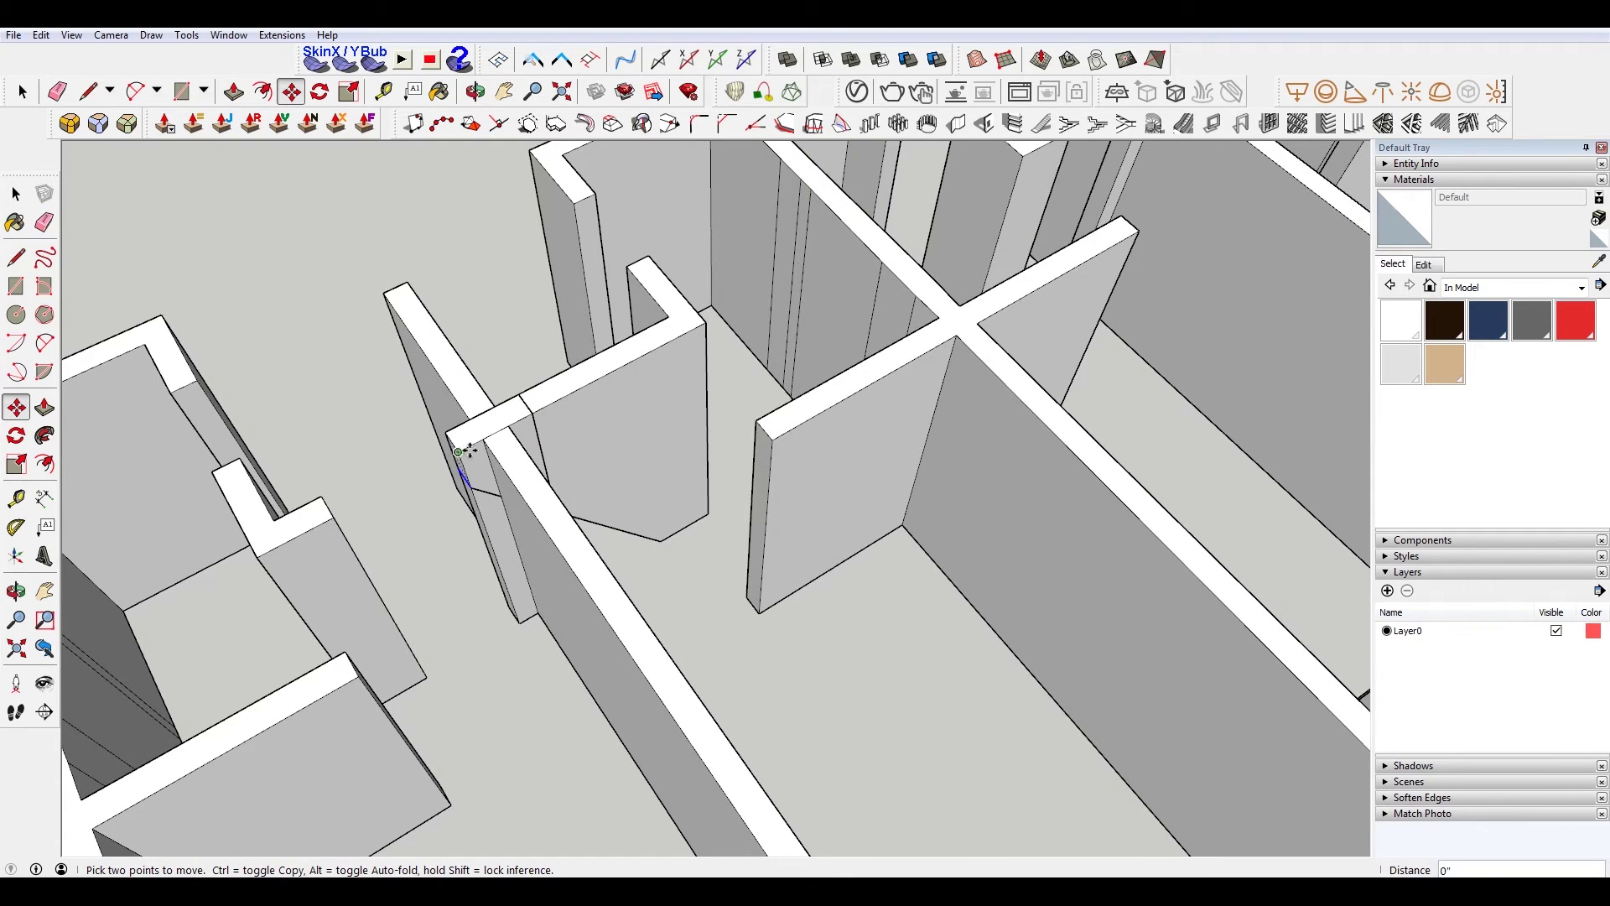
middle_click_drag(406, 398, 728, 344)
Copy the door-head edge onto the wall end faces at the remaining rear door openings.
left_click(728, 343)
key("ctrl")
left_click(499, 713)
middle_click_drag(604, 723, 838, 498)
left_click(744, 411)
key("ctrl")
middle_click_drag(607, 436, 438, 621)
scroll(615, 597, "down", 2)
middle_click_drag(614, 596, 565, 506)
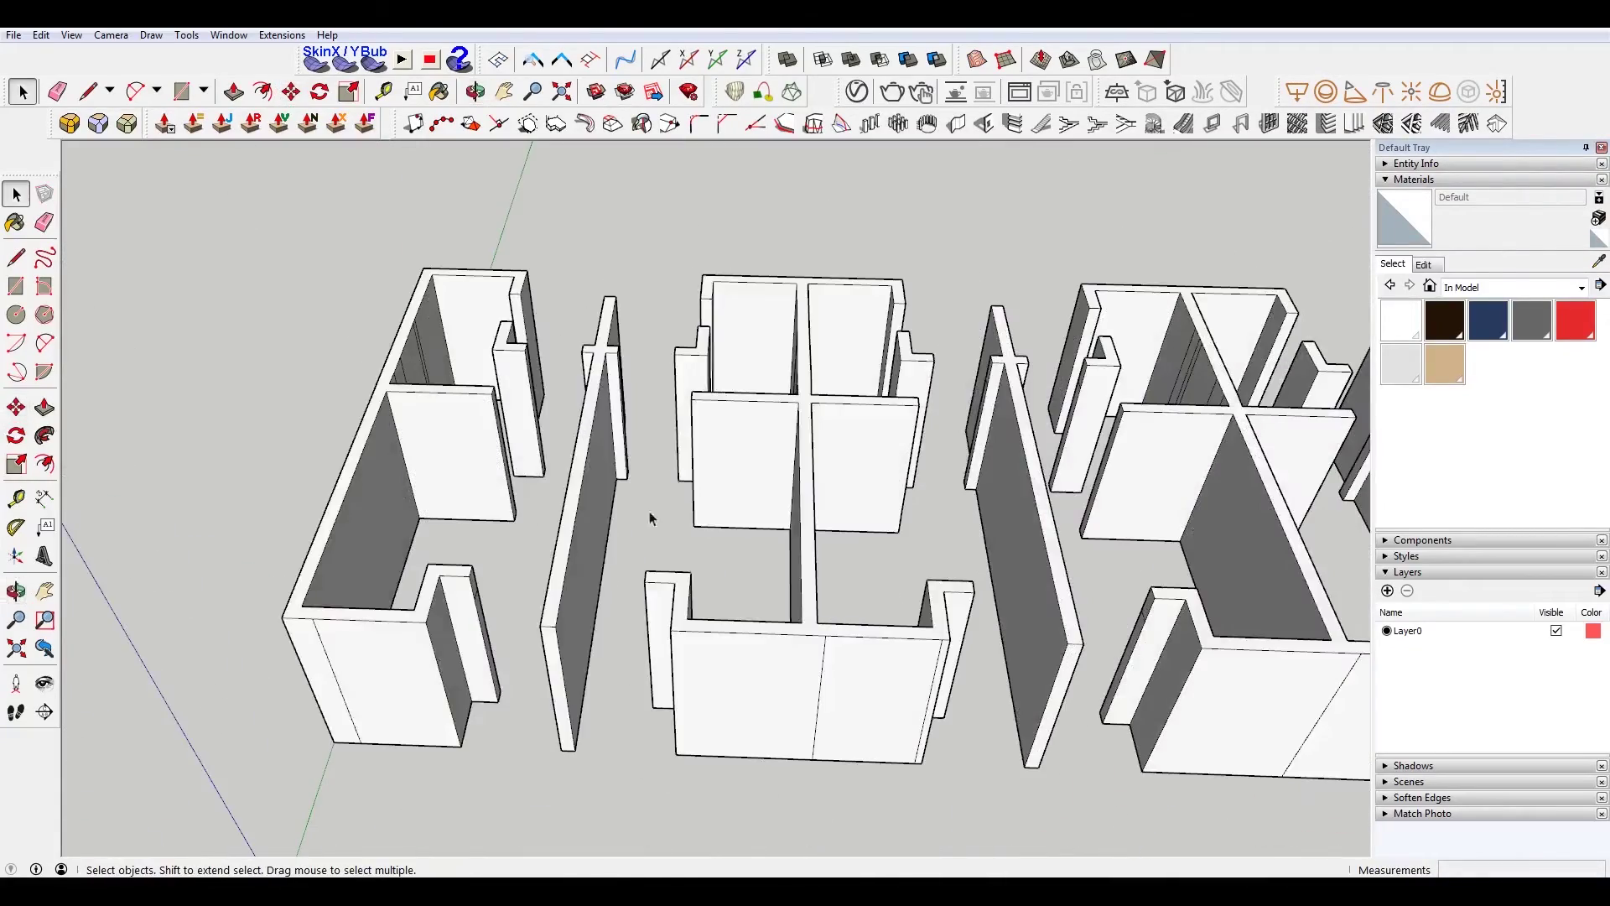
Push/Pull the small faces above the copied edges on the front wall stubs 3' to the dividing walls, forming the door heads.
key("p")
middle_click_drag(737, 676, 425, 460)
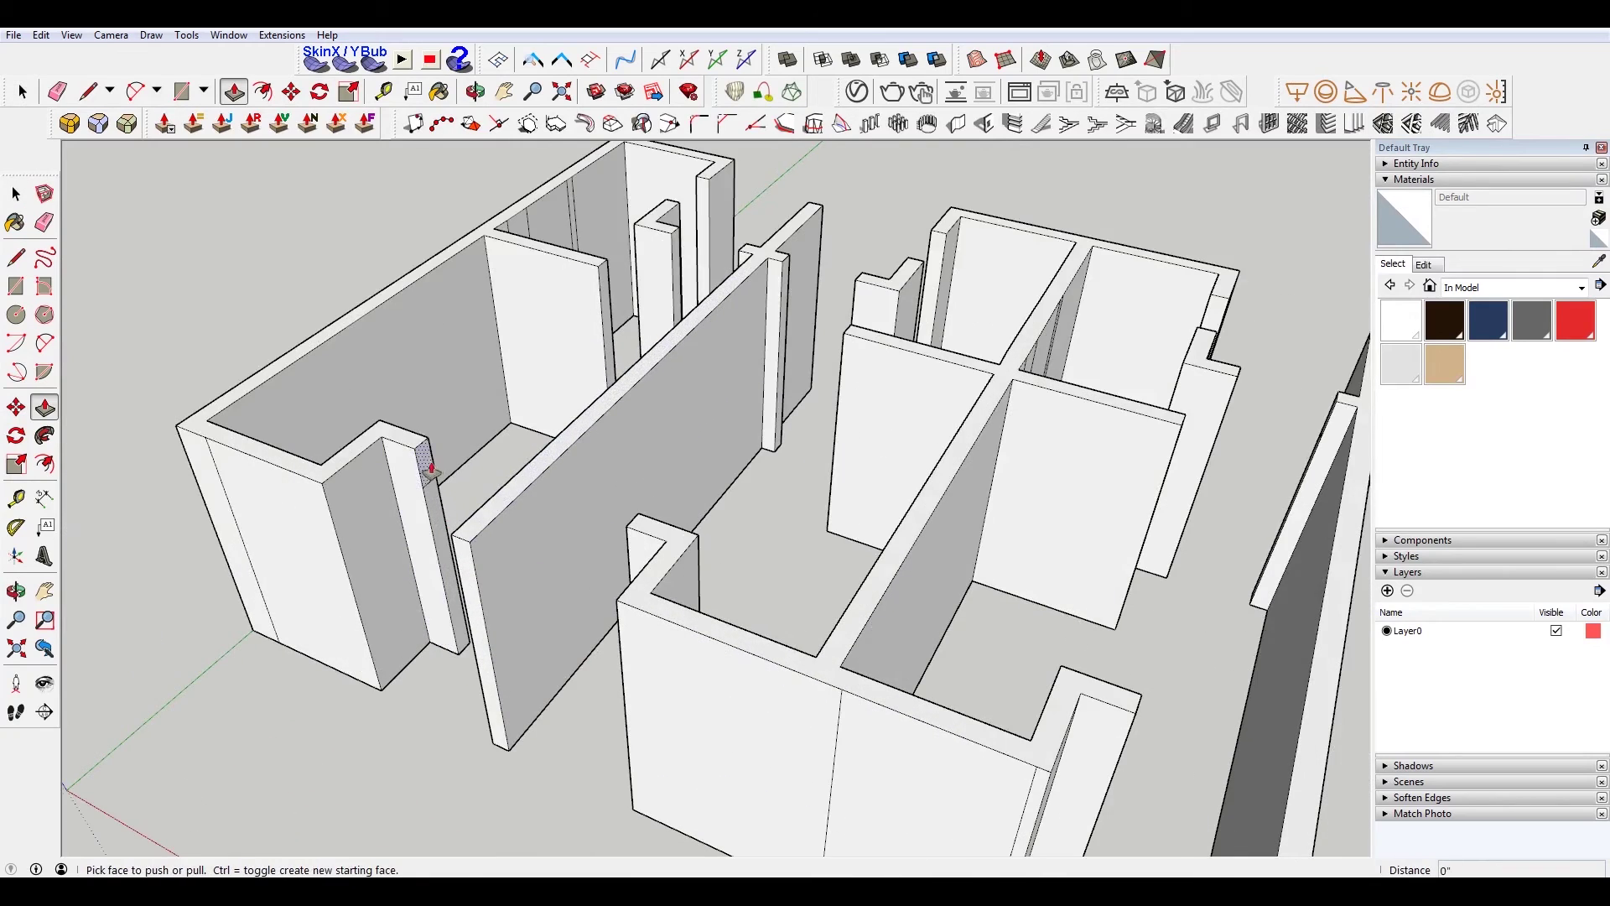
middle_click_drag(457, 545, 851, 551)
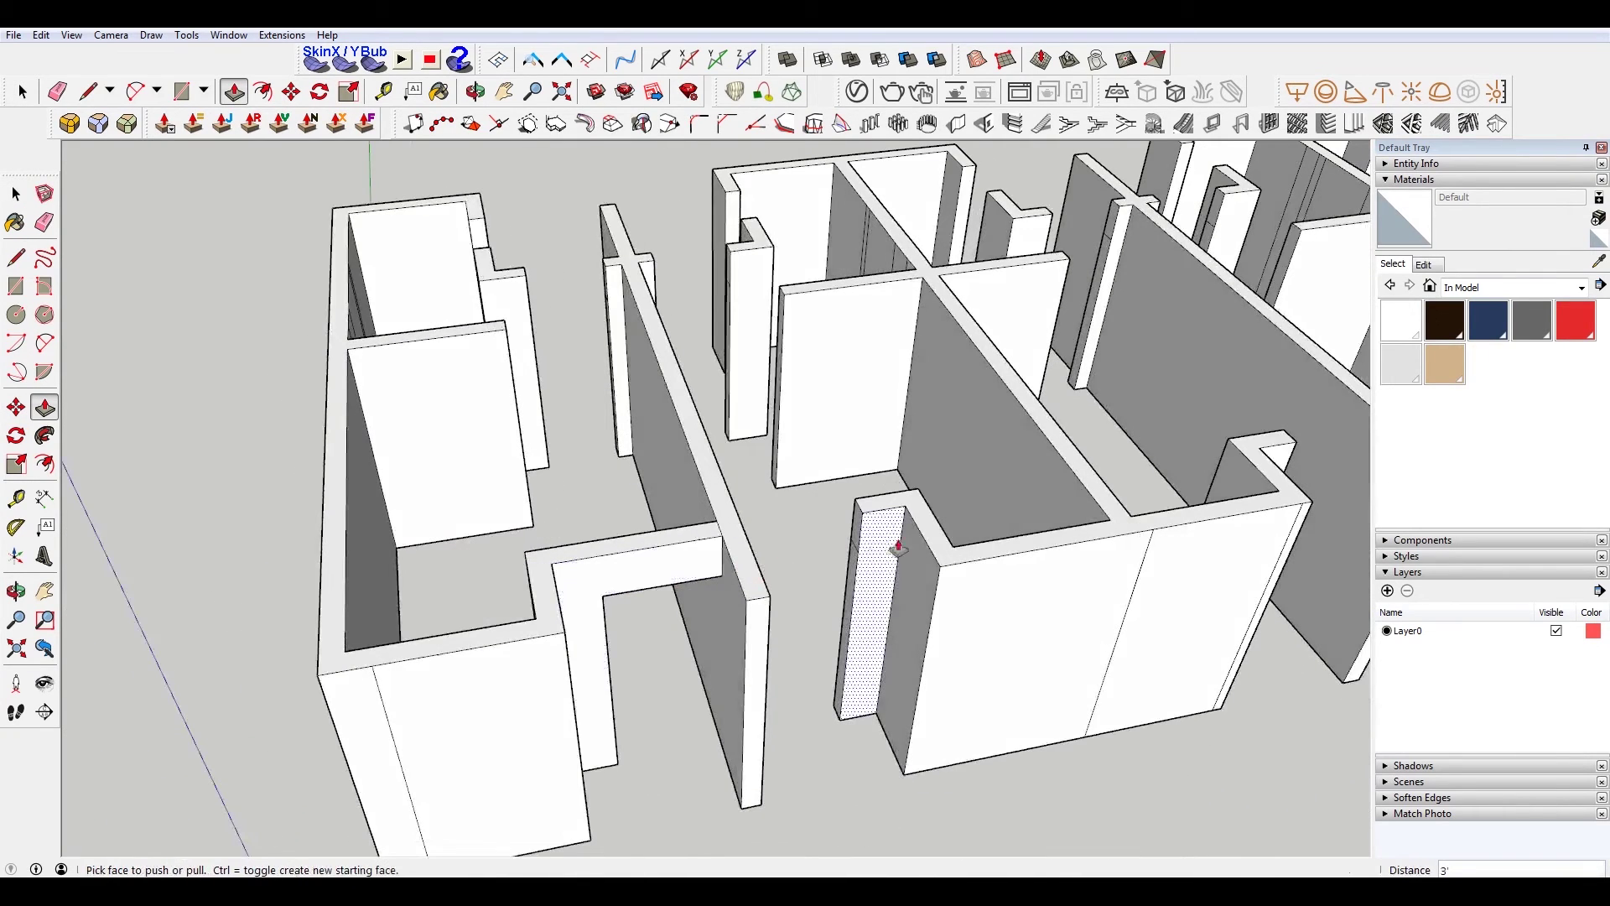
middle_click_drag(764, 614, 636, 403)
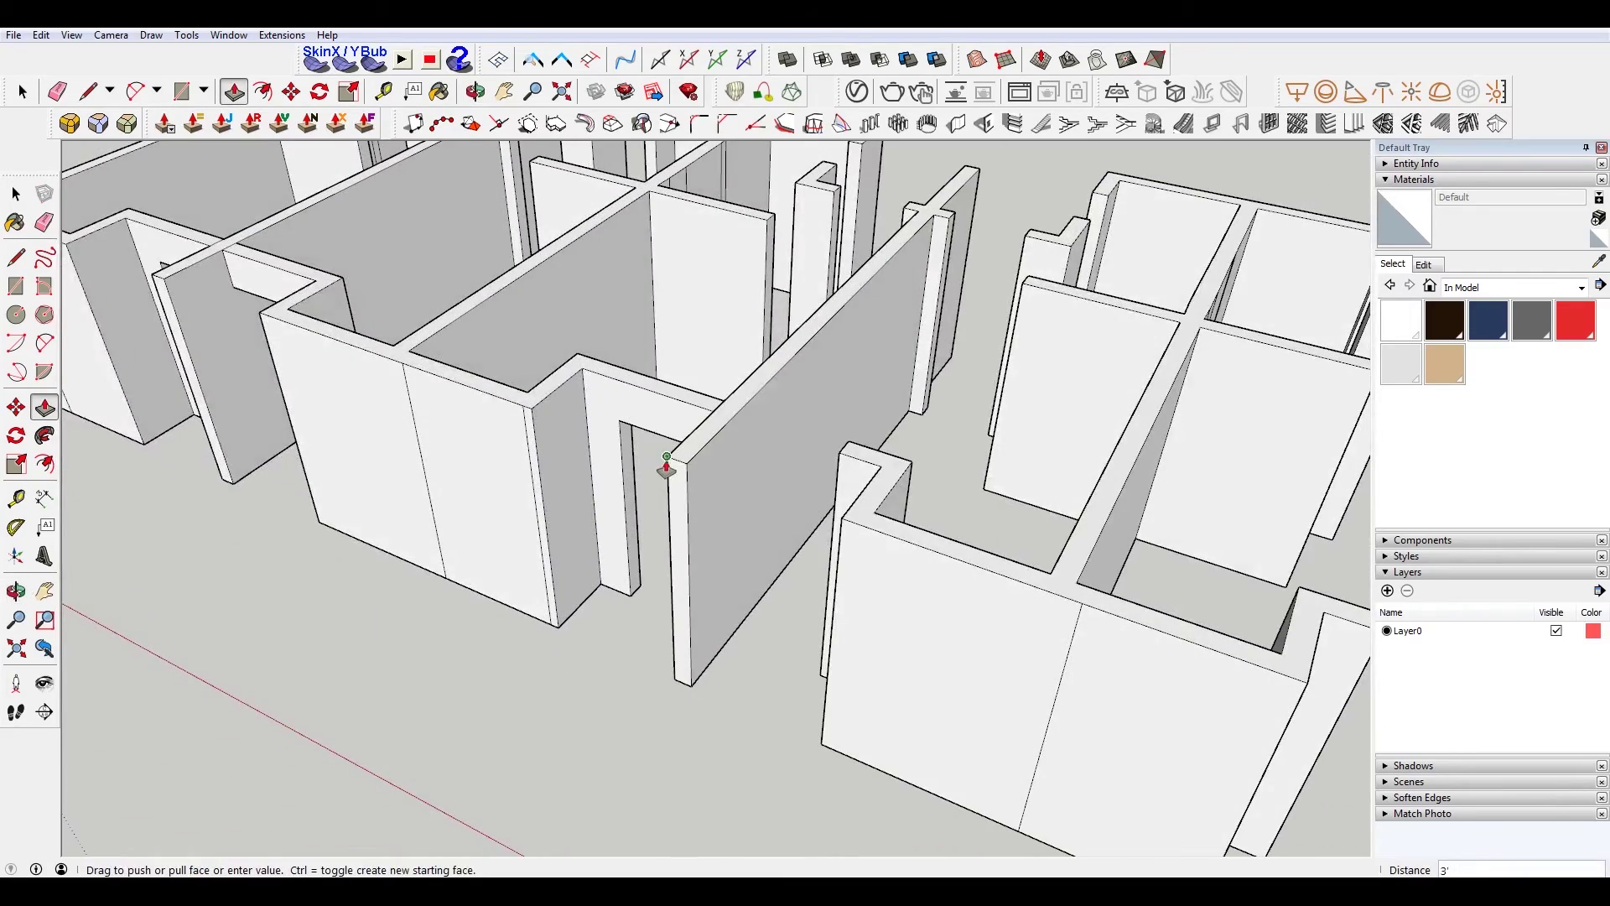
middle_click_drag(672, 461, 1044, 583)
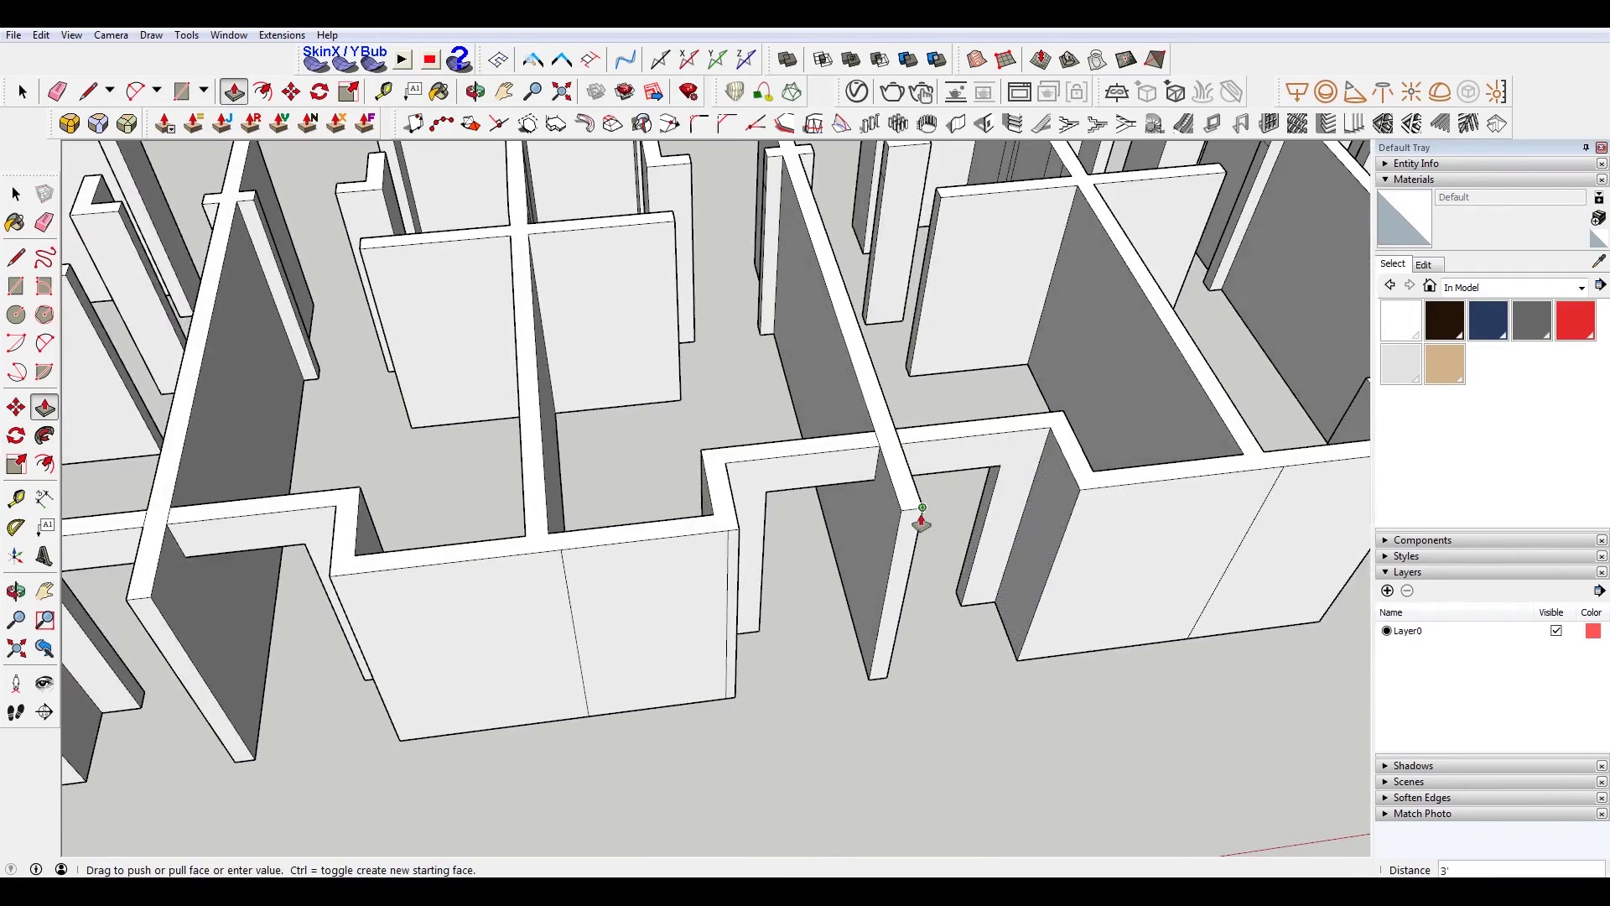
middle_click_drag(920, 528, 730, 514)
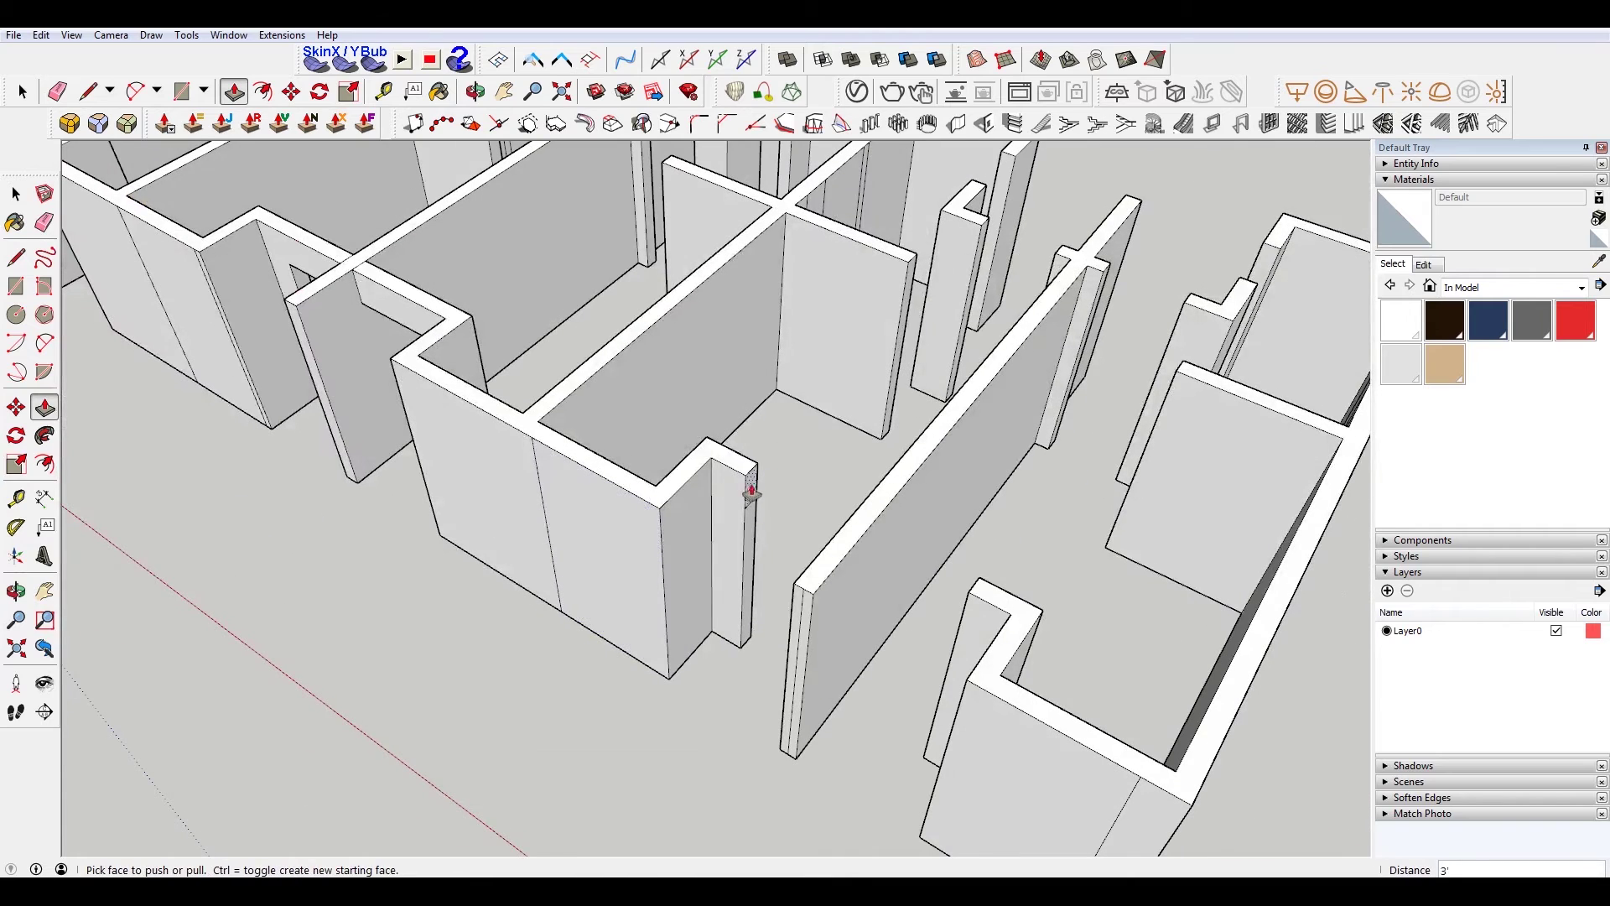
key("ctrl")
middle_click_drag(797, 593, 1088, 472)
middle_click_drag(1006, 521, 584, 470)
middle_click_drag(1090, 532, 441, 464)
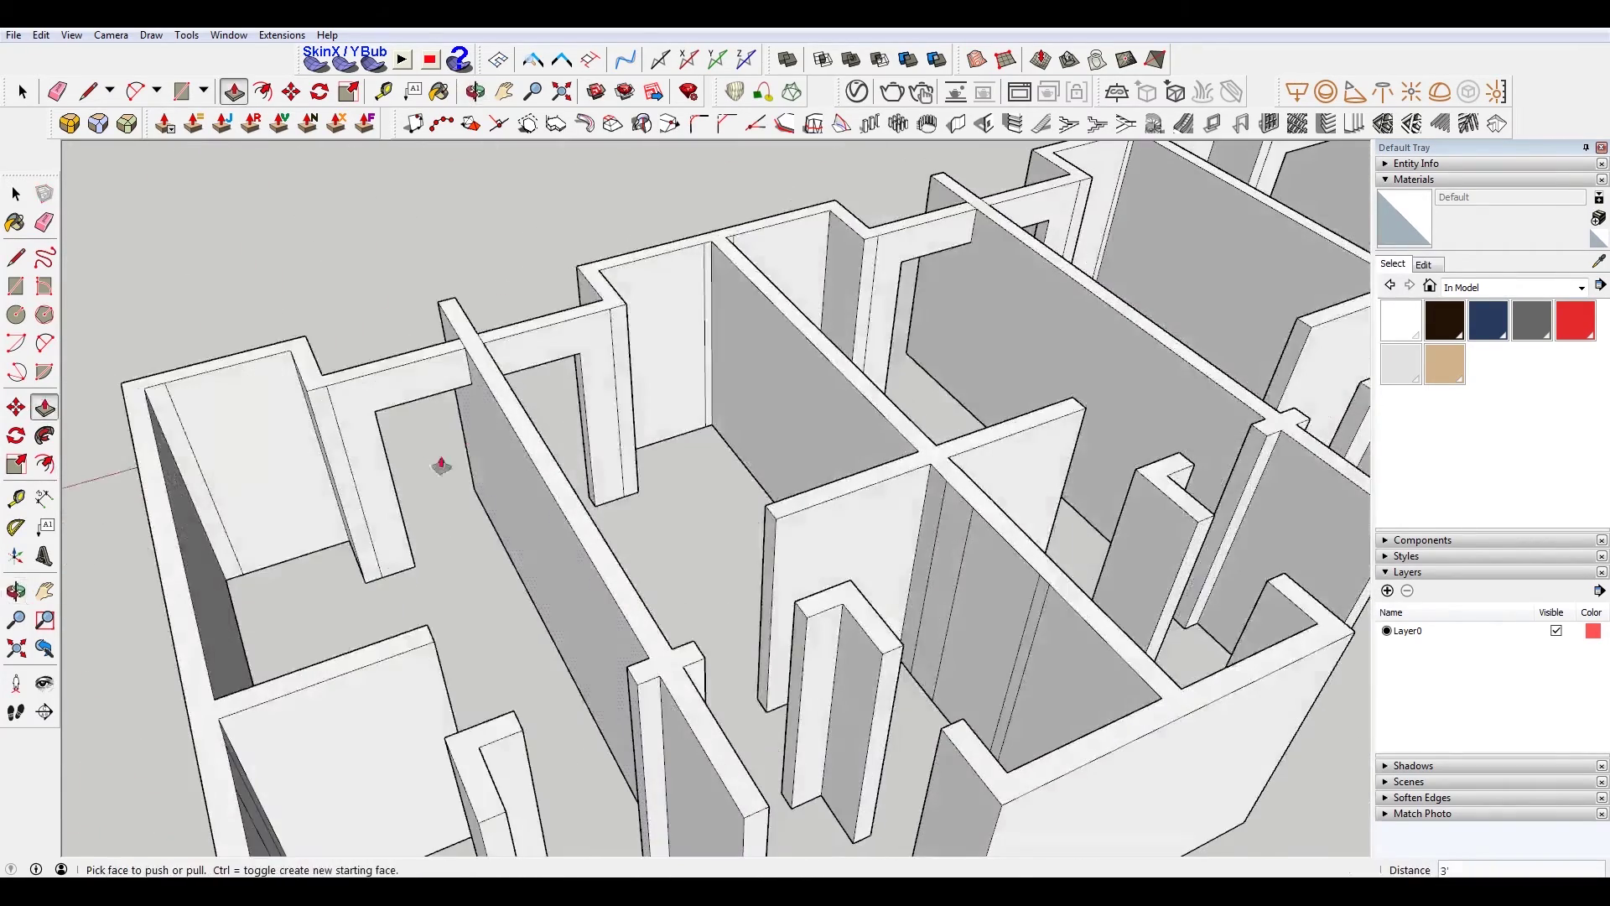
Extend the upper end faces beside the first rear door openings up to the facing walls to form their door heads.
scroll(809, 544, "down", 4)
middle_click_drag(589, 469, 713, 426)
scroll(671, 423, "up", 3)
scroll(697, 502, "down", 3)
left_click(677, 564)
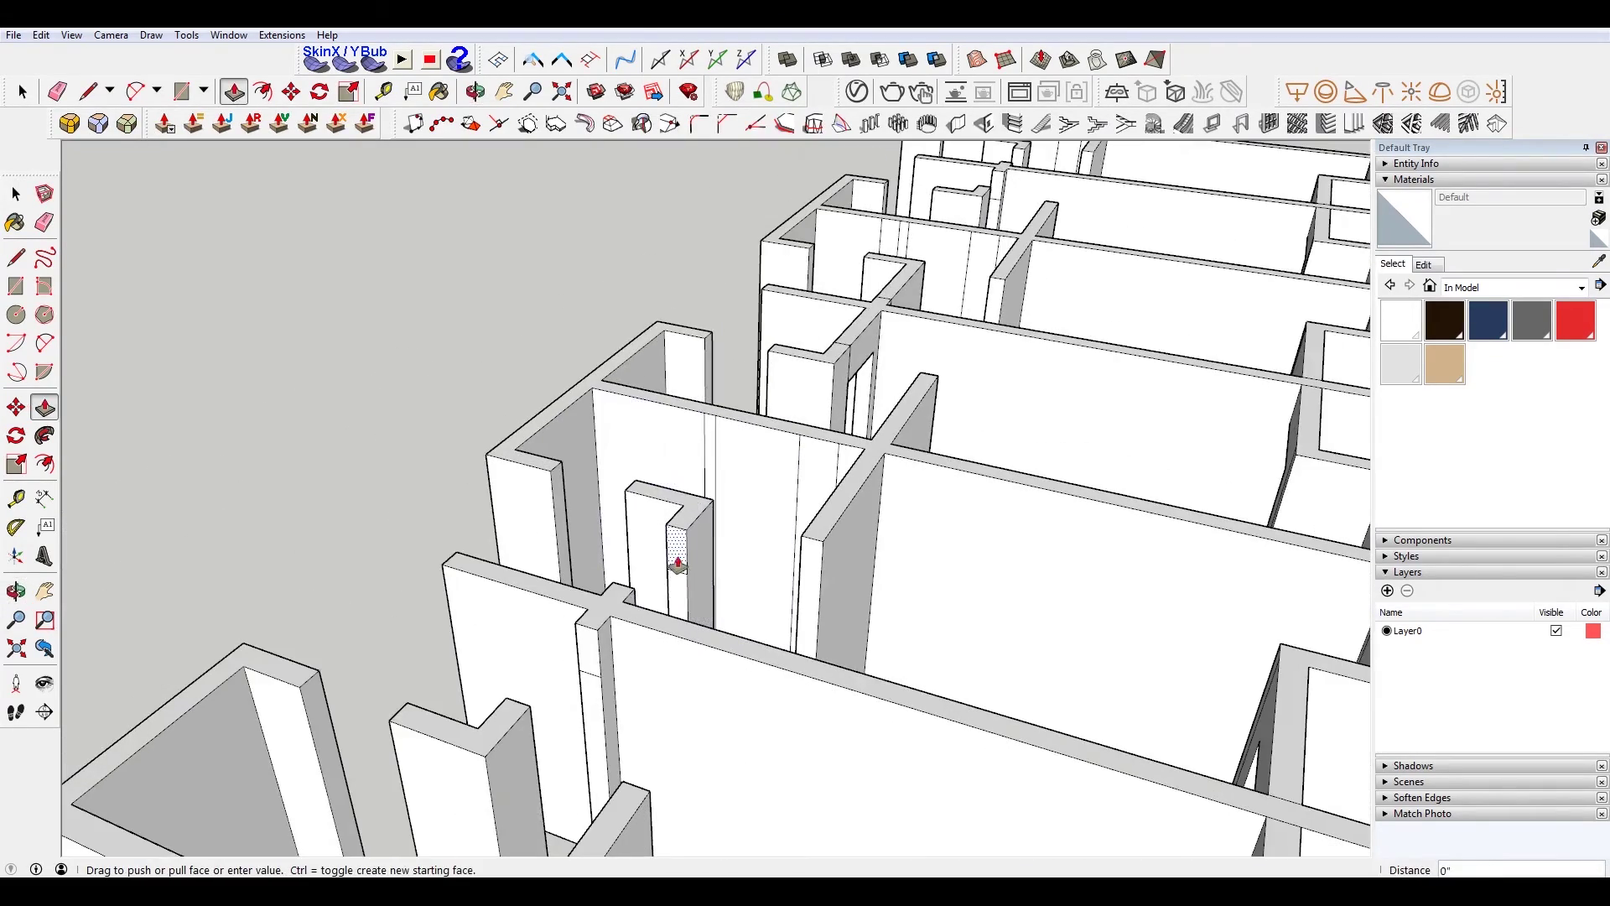
left_click(635, 597)
scroll(619, 570, "down", 2)
scroll(619, 574, "down", 1)
left_click(601, 615)
left_click(564, 642)
Push/Pull the door-head faces at the other rear openings 2' 7 1/2" across to the facing walls.
middle_click_drag(563, 640, 916, 641)
middle_click_drag(1229, 612, 387, 608)
middle_click_drag(827, 671, 600, 686, "shift")
scroll(808, 585, "up", 3)
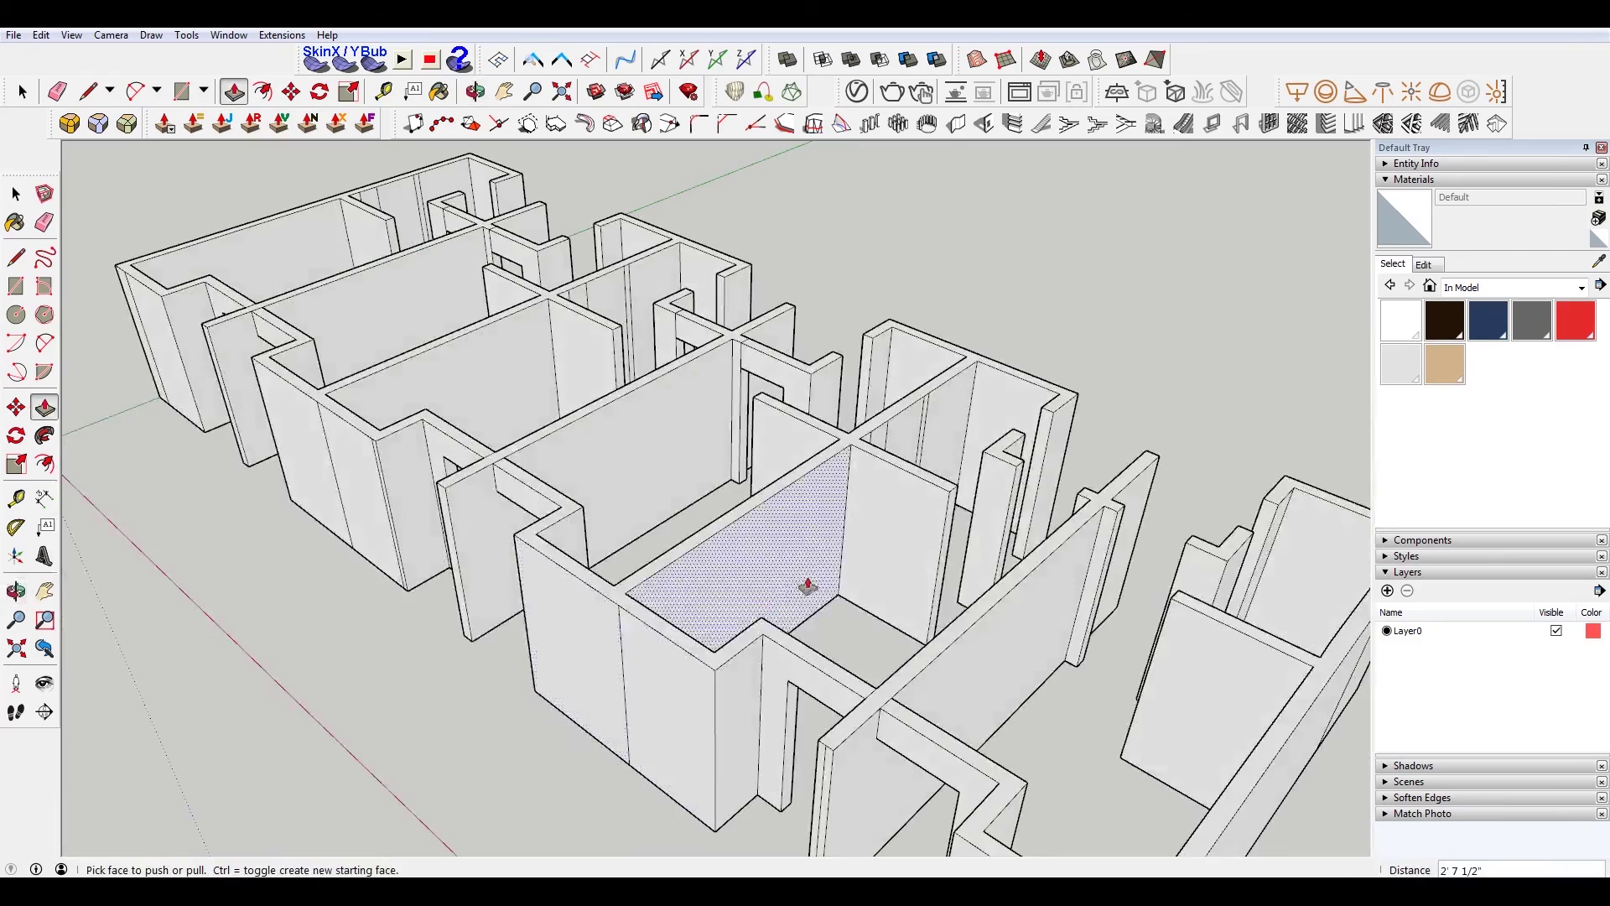
middle_click_drag(807, 585, 1048, 546)
scroll(873, 288, "up", 3)
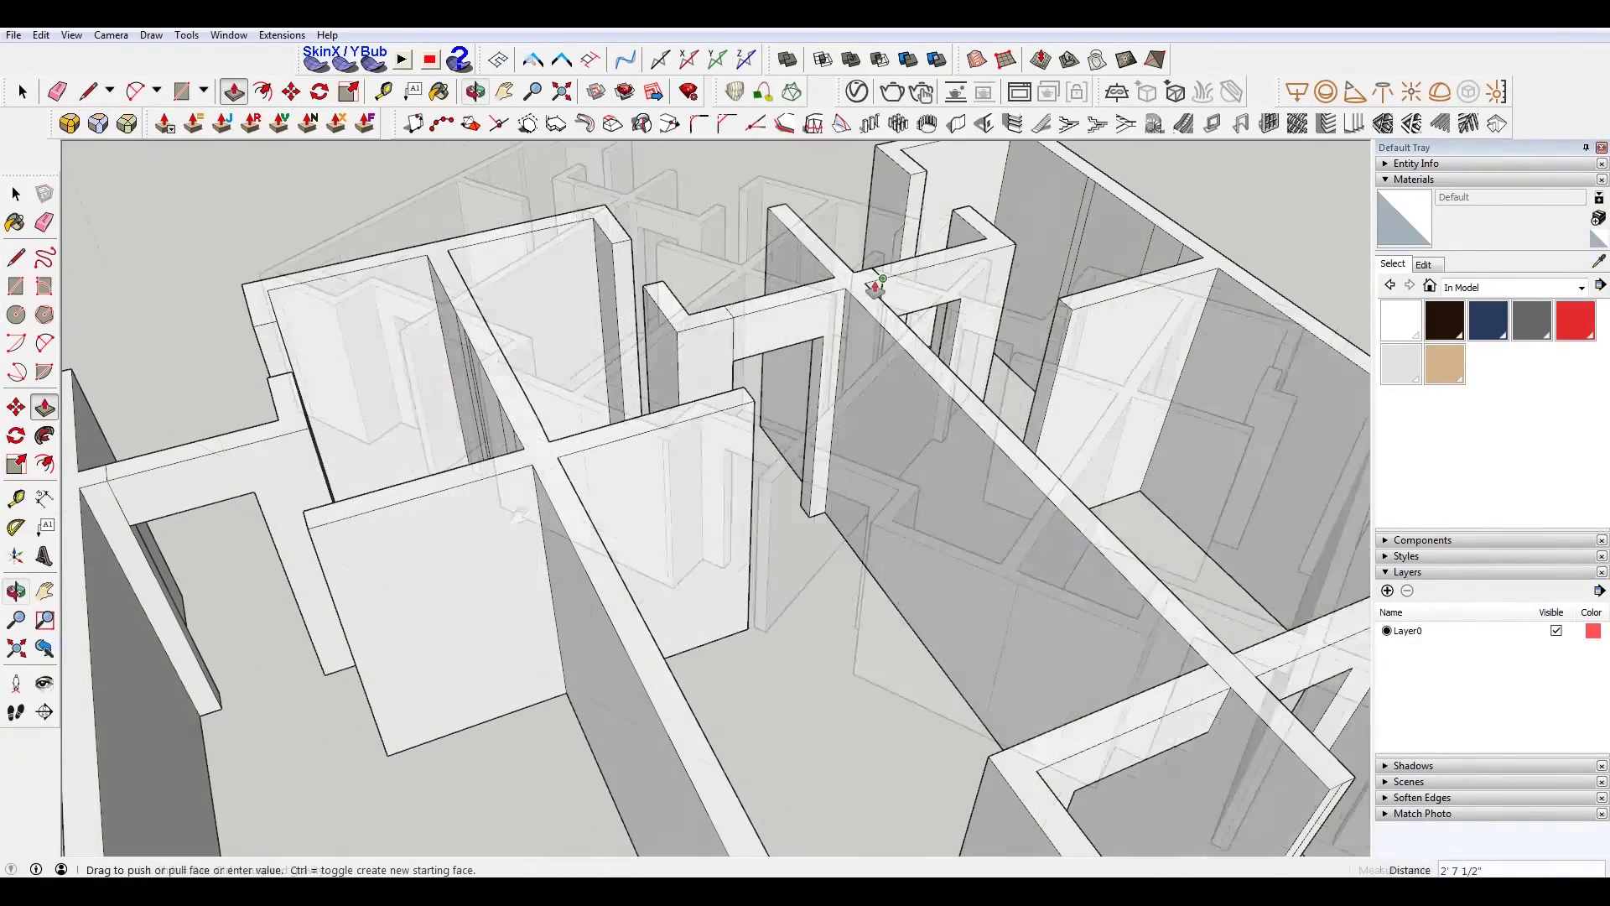
middle_click_drag(967, 353, 693, 370)
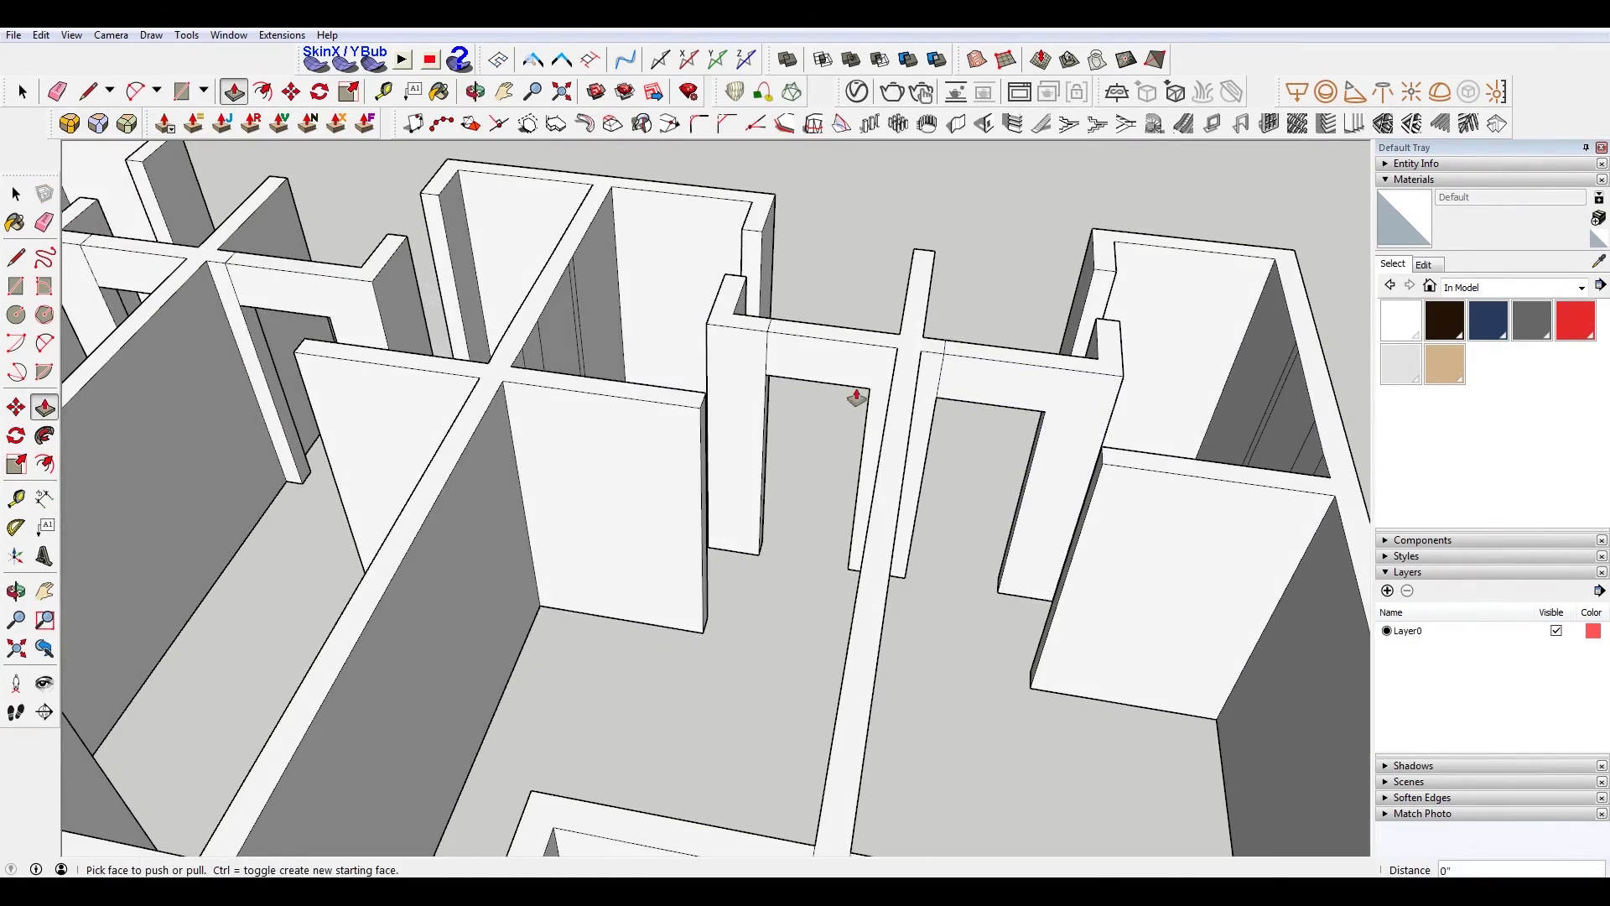
Clear the leftover edges above the door openings and the vertical seam lines on the front wall faces with the Eraser.
key("e")
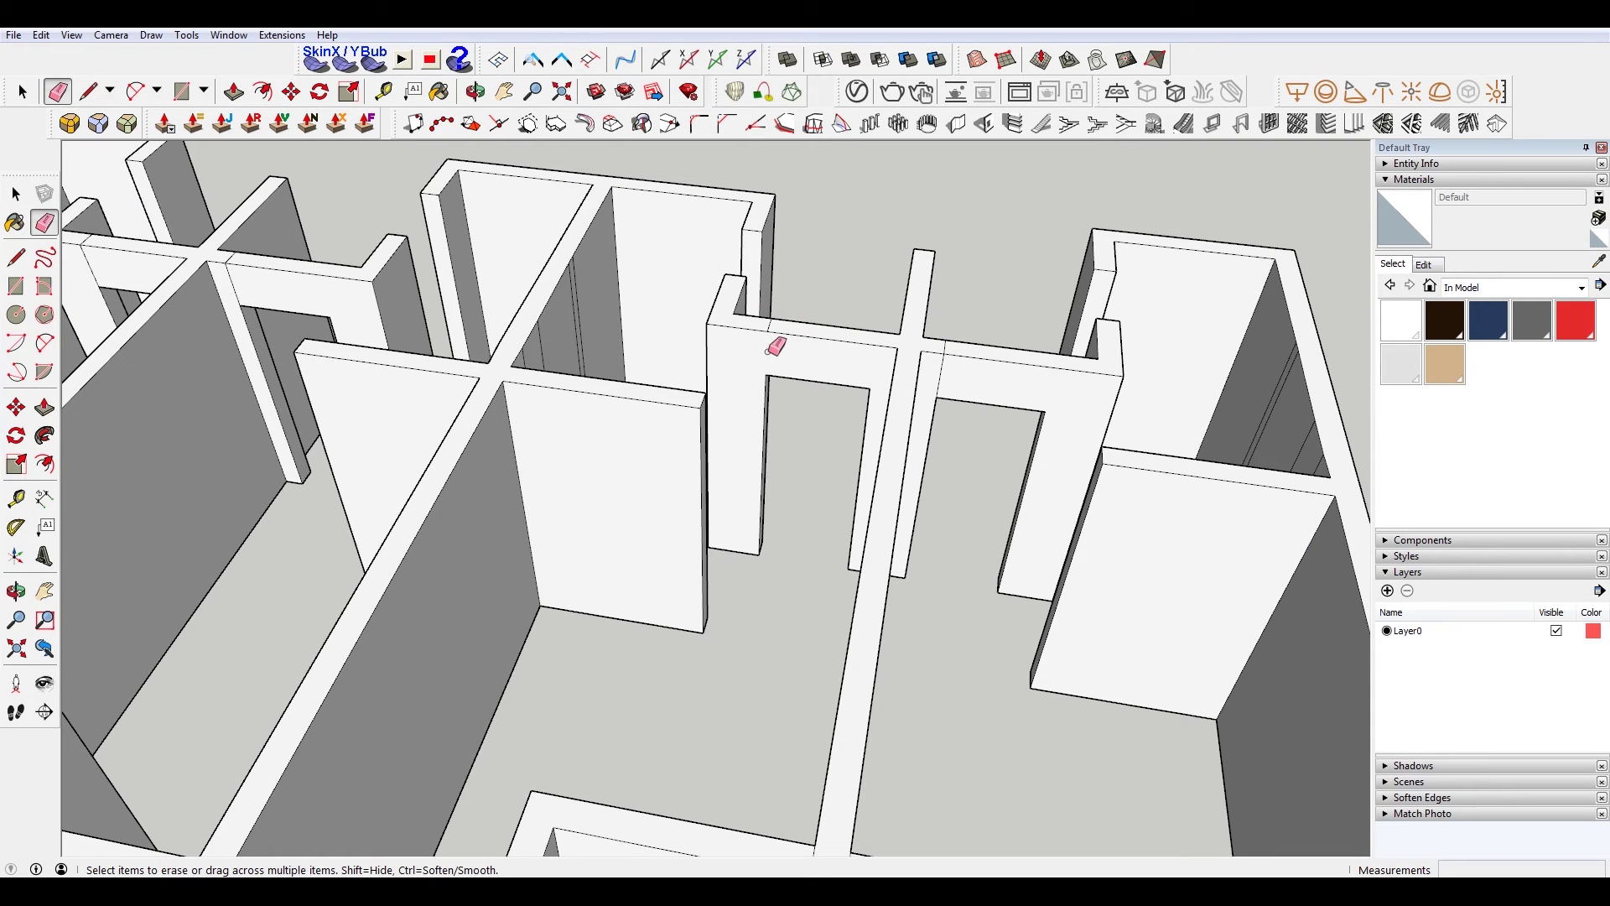
mouse_move(887, 347)
middle_mouse_down()
mouse_move(910, 416)
mouse_move(712, 561)
mouse_move(834, 467)
mouse_move(646, 486)
mouse_move(657, 460)
middle_mouse_up()
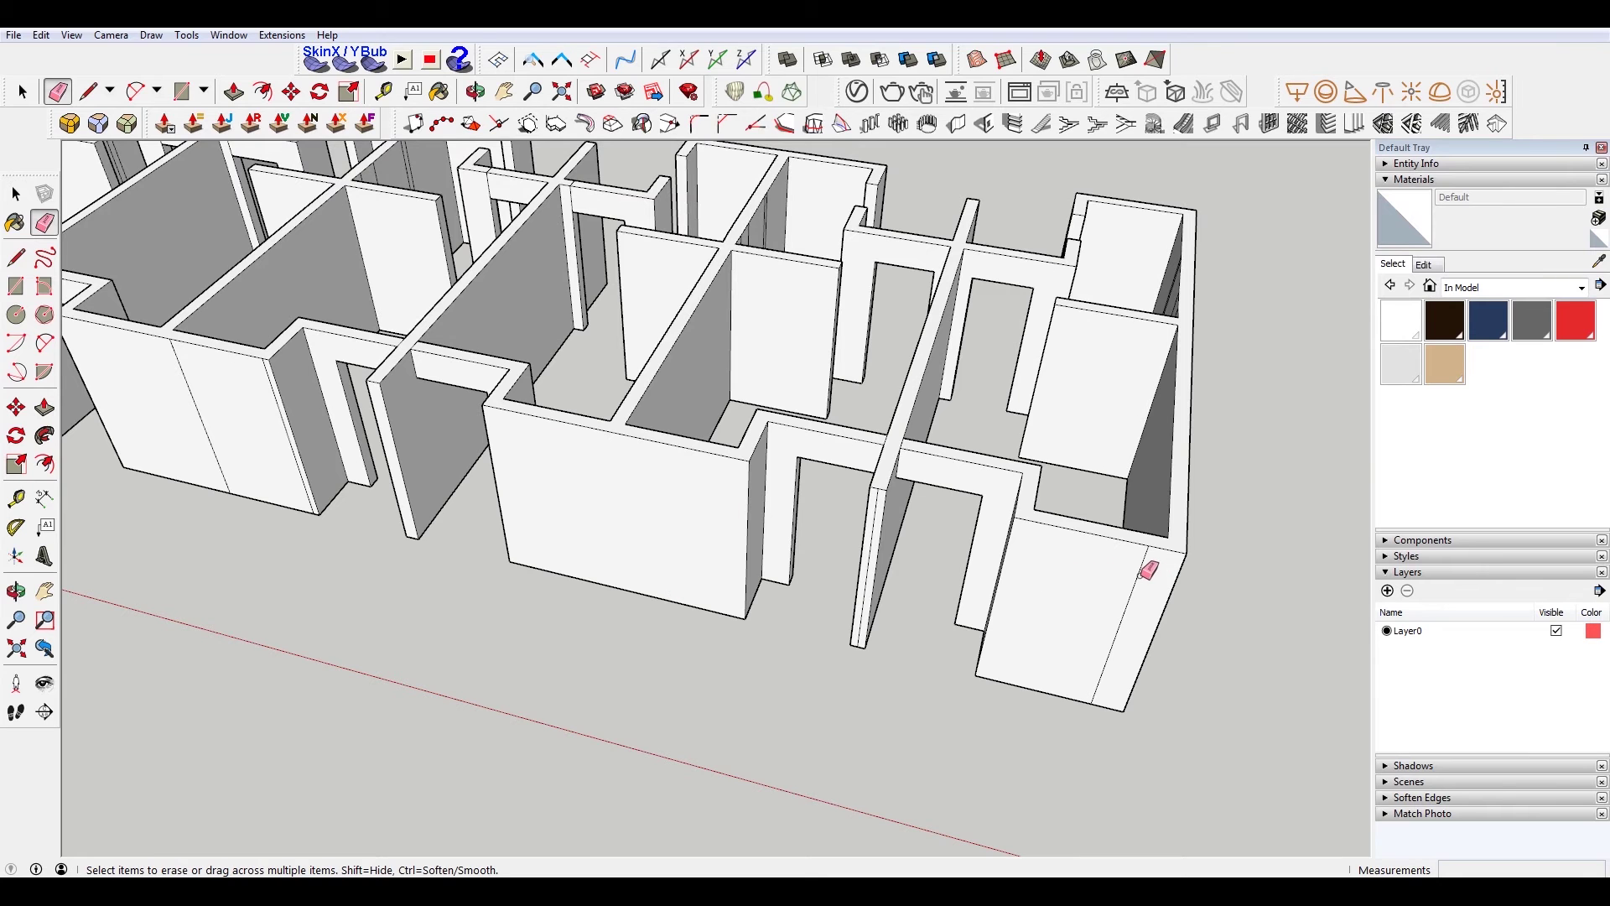
middle_click_drag(1145, 567, 998, 533, "shift")
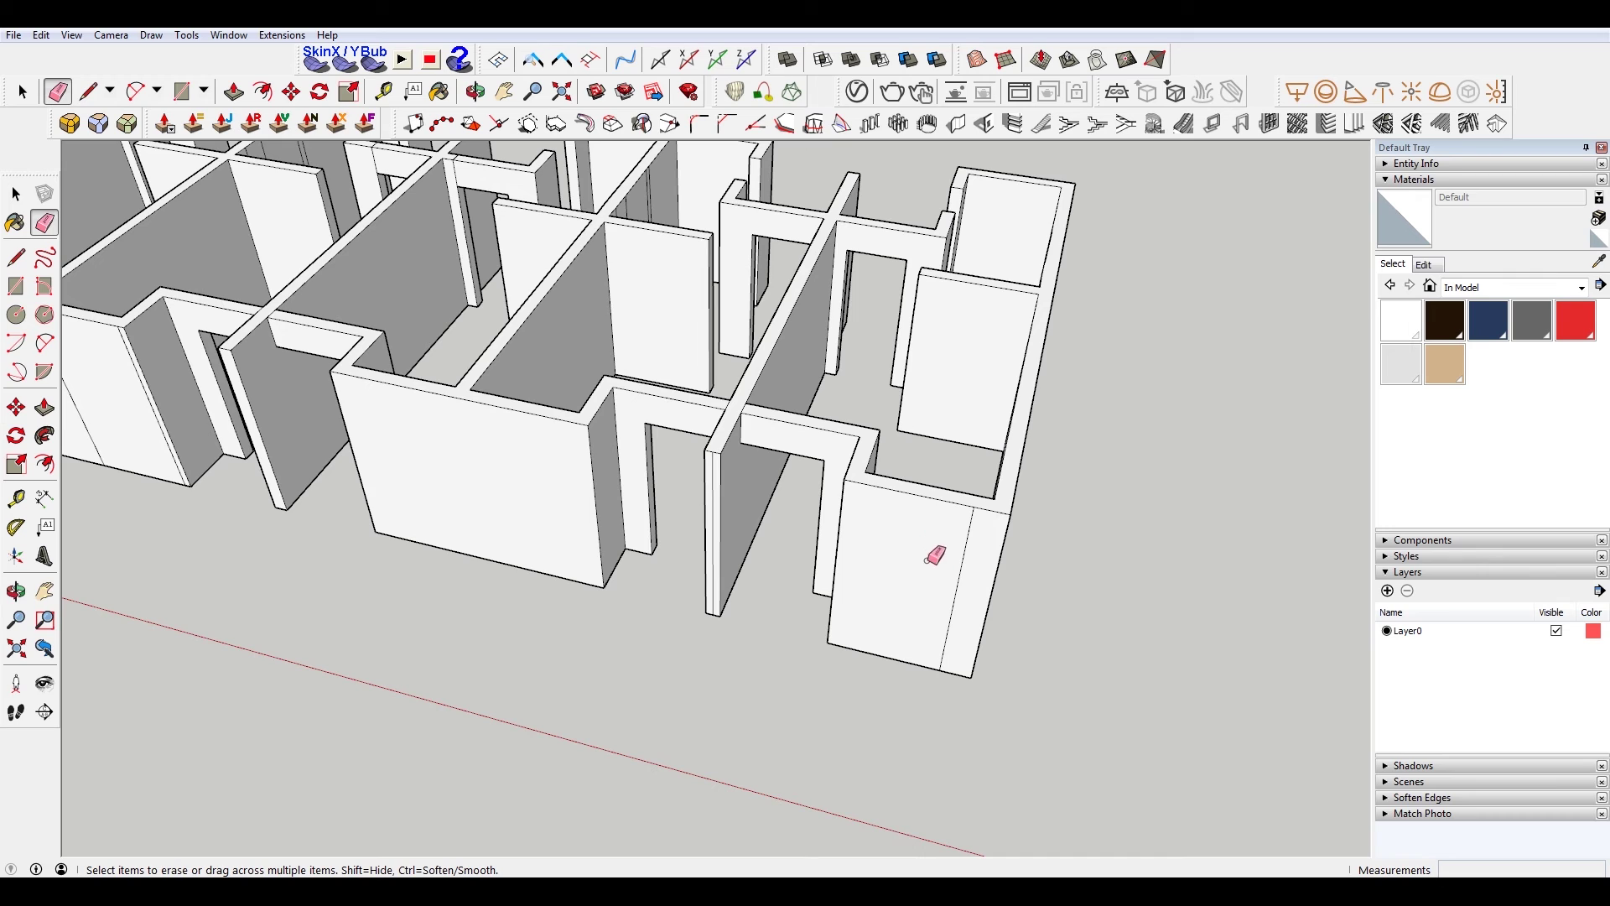
left_click_drag(962, 562, 970, 562)
left_click_drag(719, 476, 720, 476)
middle_click_drag(304, 456, 581, 405)
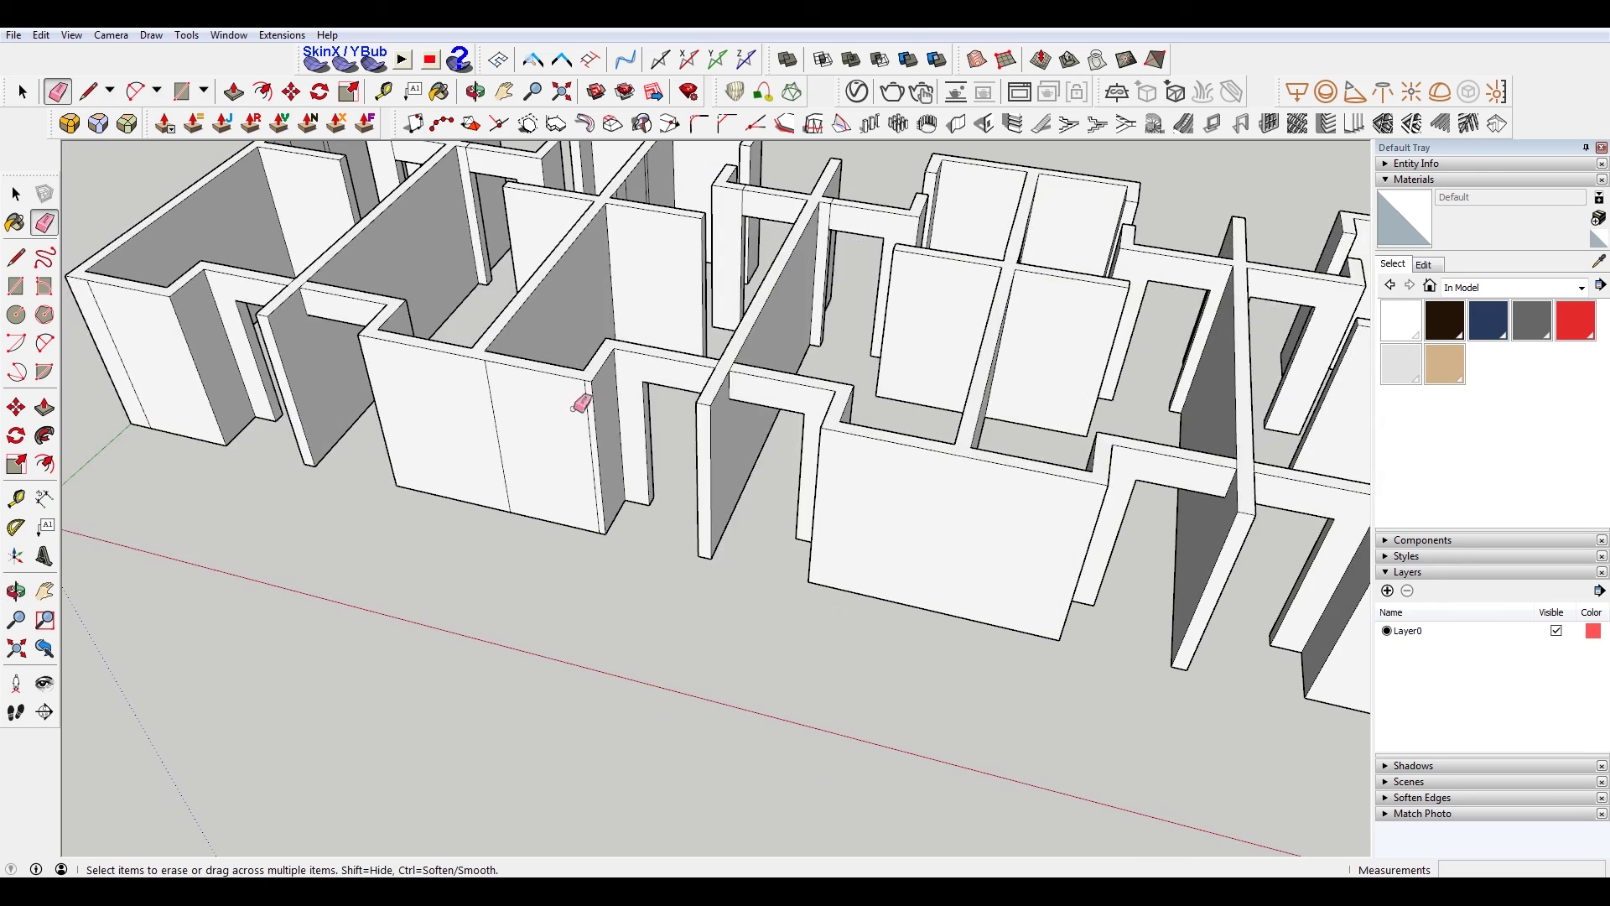
left_click(494, 408)
middle_click_drag(1009, 550, 397, 440, "shift")
Show hidden geometry to inspect the end unit's front wall for hidden edges, and turn its display off again.
left_click(80, 36)
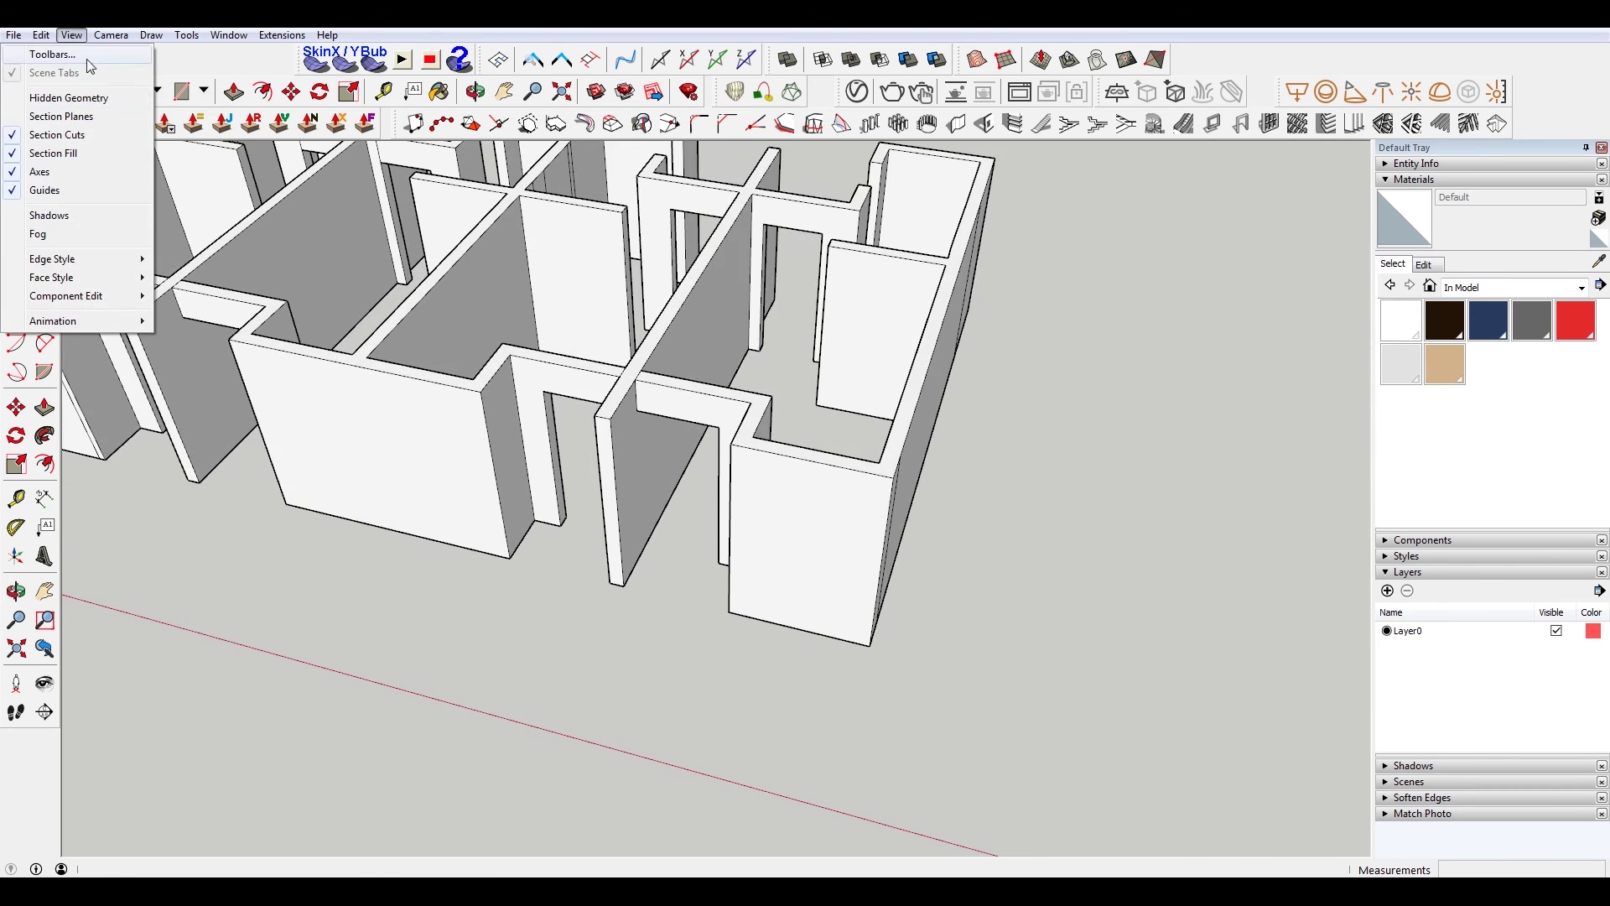
left_click(101, 99)
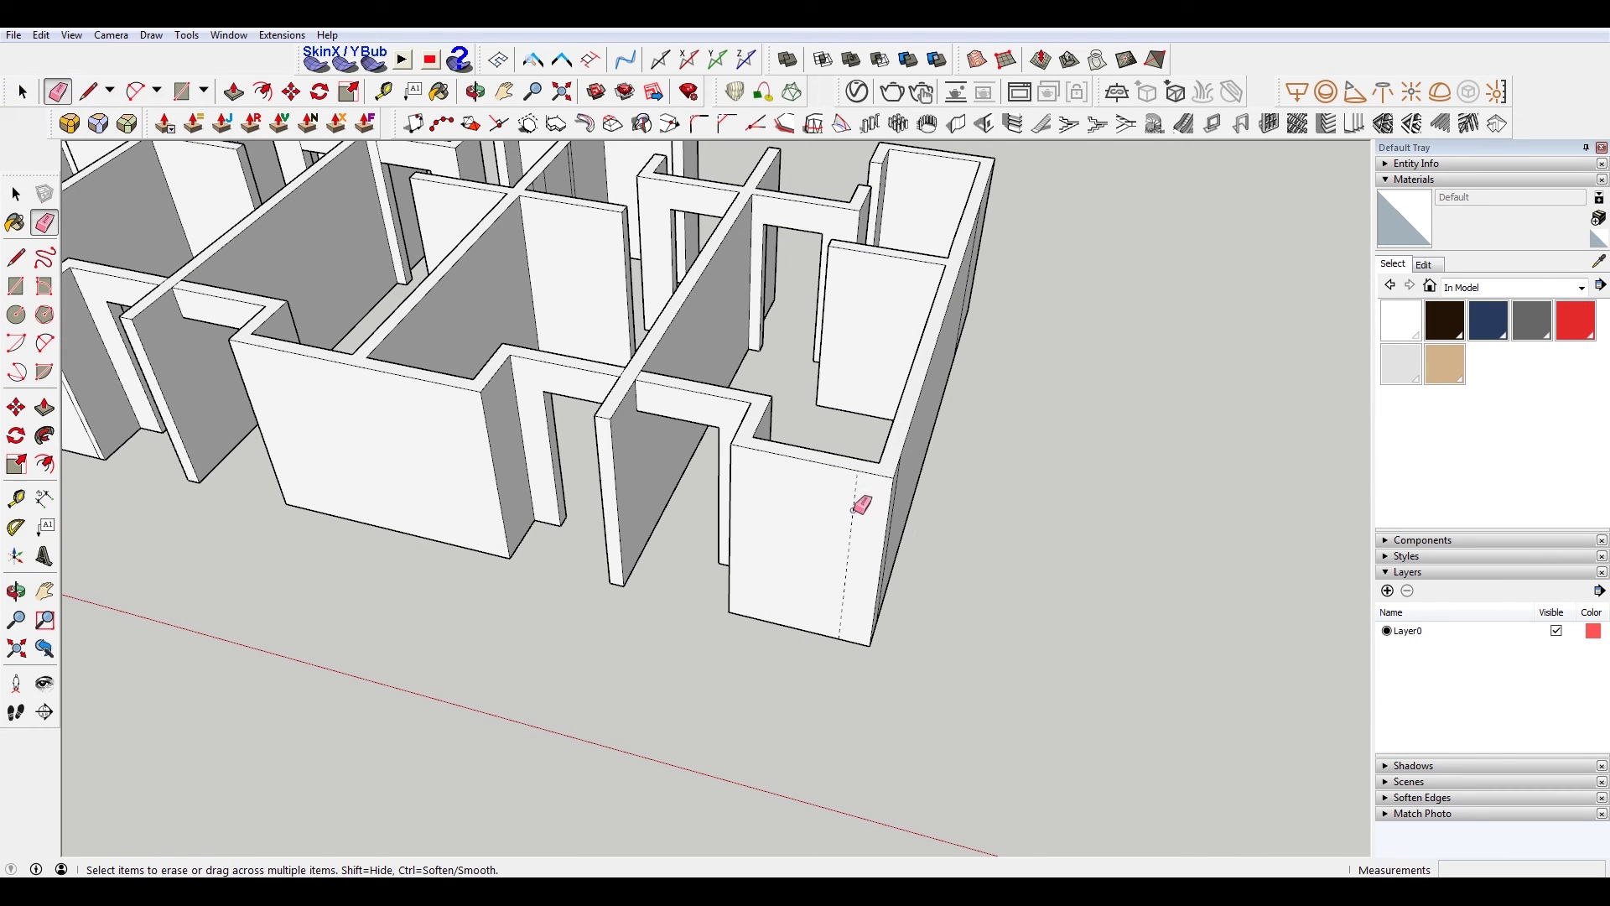
left_click(72, 36)
left_click(75, 98)
mouse_move(521, 365)
middle_mouse_down()
mouse_move(917, 316)
mouse_move(570, 364)
middle_mouse_up()
mouse_move(570, 364)
middle_mouse_down("shift")
mouse_move(906, 441)
mouse_move(804, 478)
mouse_move(861, 513)
middle_mouse_up("shift")
scroll(905, 442, "down", 2)
key("space")
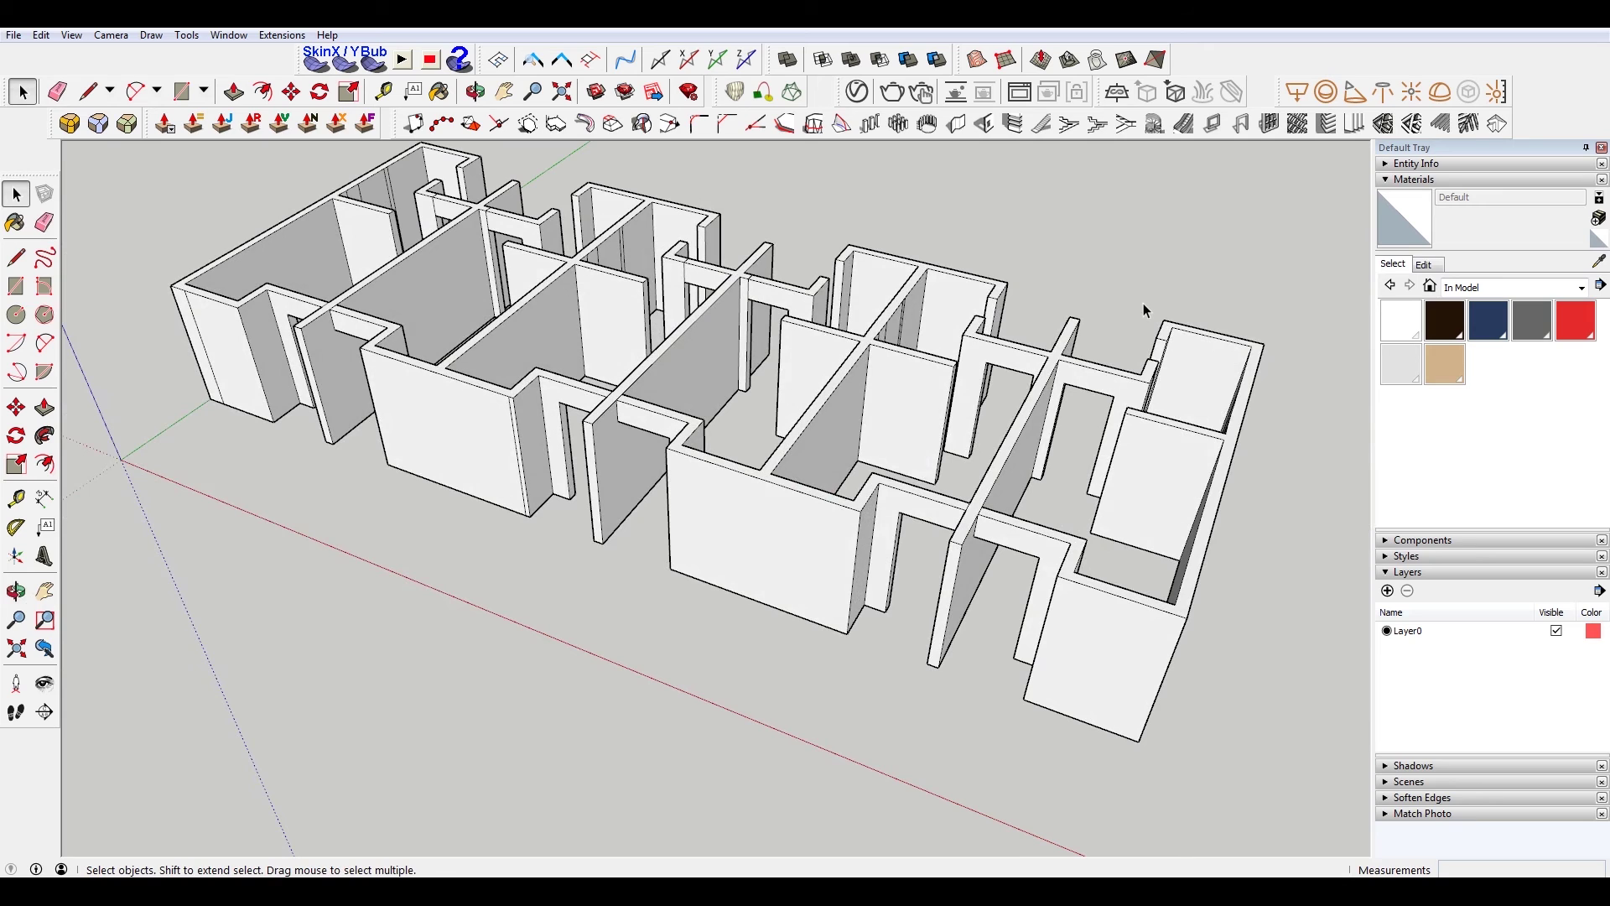